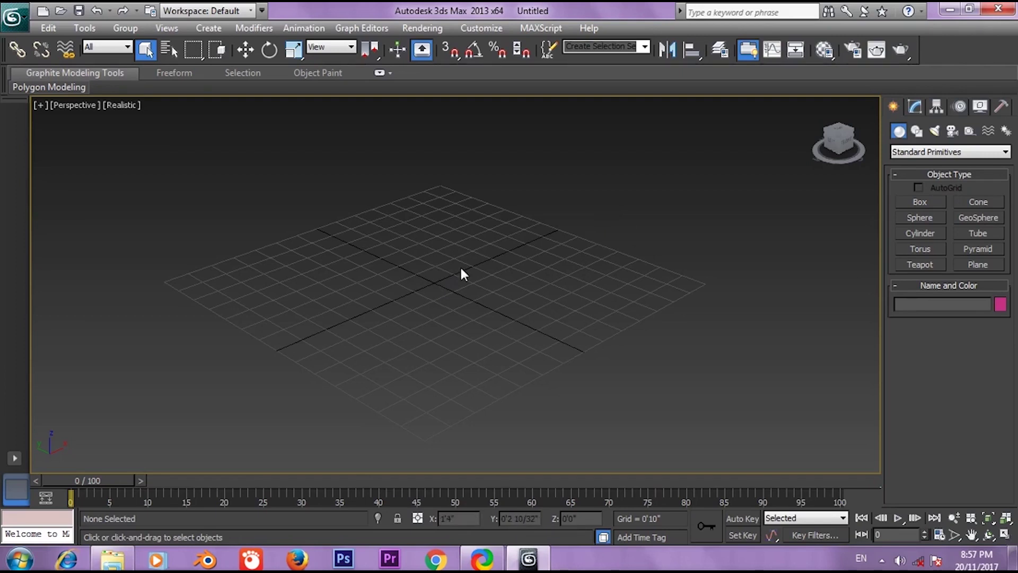
pyautogui.moveTo(516, 265); pyautogui.dragTo(531, 291, button='middle')
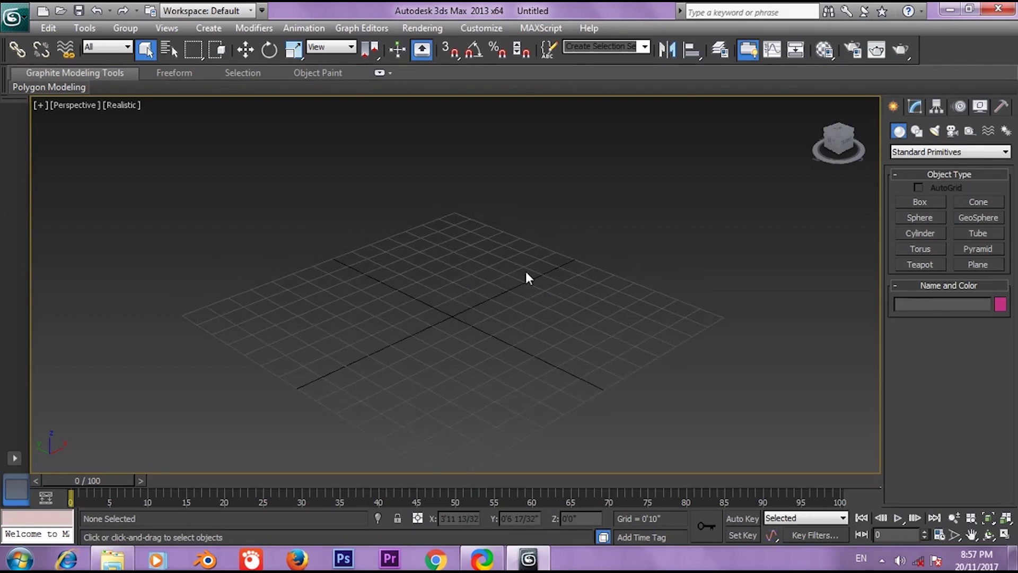
pyautogui.moveTo(573, 273)
pyautogui.mouseDown(button='middle')
pyautogui.moveTo(569, 237)
pyautogui.moveTo(572, 265)
pyautogui.mouseUp(button='middle')
pyautogui.scroll(3, 570, 237)
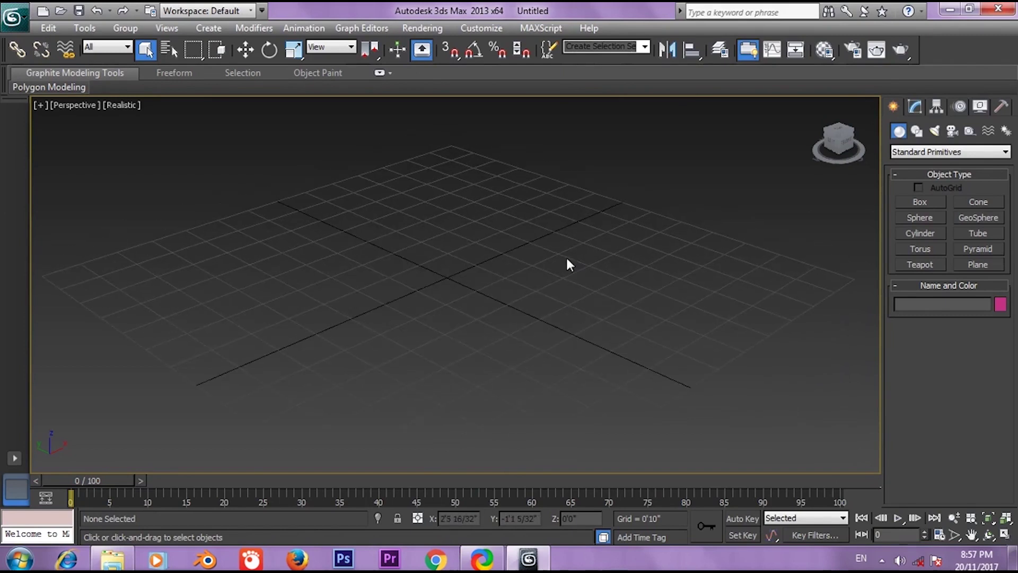
pyautogui.moveTo(566, 259); pyautogui.dragTo(586, 275, button='middle')
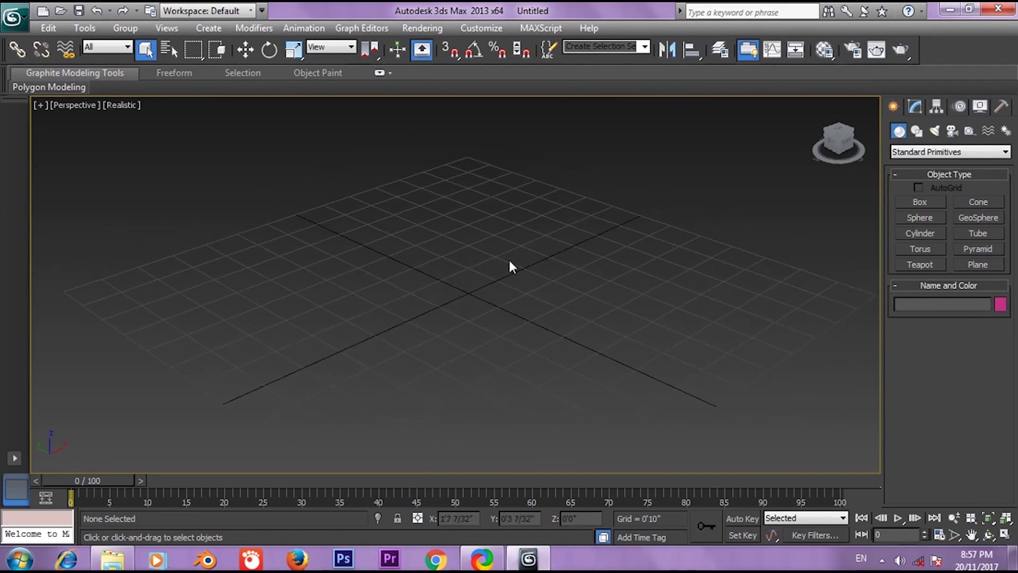
pyautogui.keyDown('alt'); pyautogui.moveTo(534, 239); pyautogui.dragTo(525, 212, button='middle'); pyautogui.keyUp('alt')
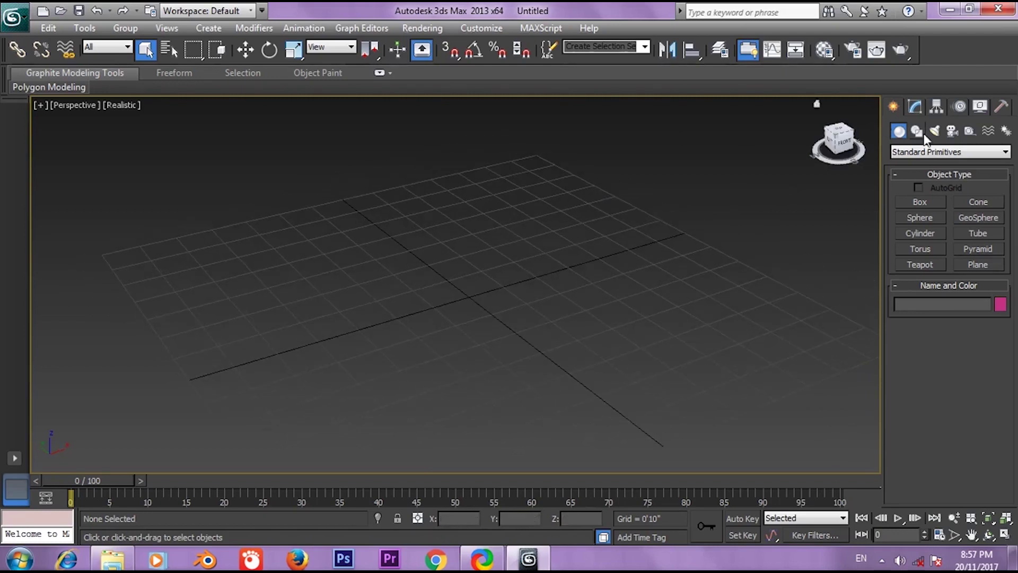
pyautogui.moveTo(715, 193); pyautogui.dragTo(700, 187, button='middle')
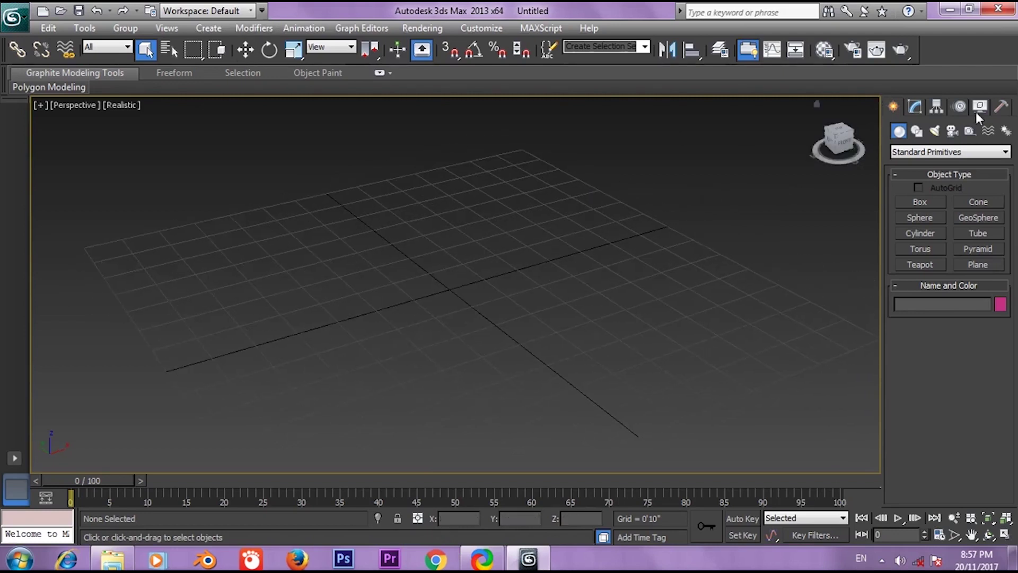
# Create a PF Source particle emitter about 6'3" by 6'3" near the centre of the grid
pyautogui.click(912, 152)
pyautogui.click(920, 193)
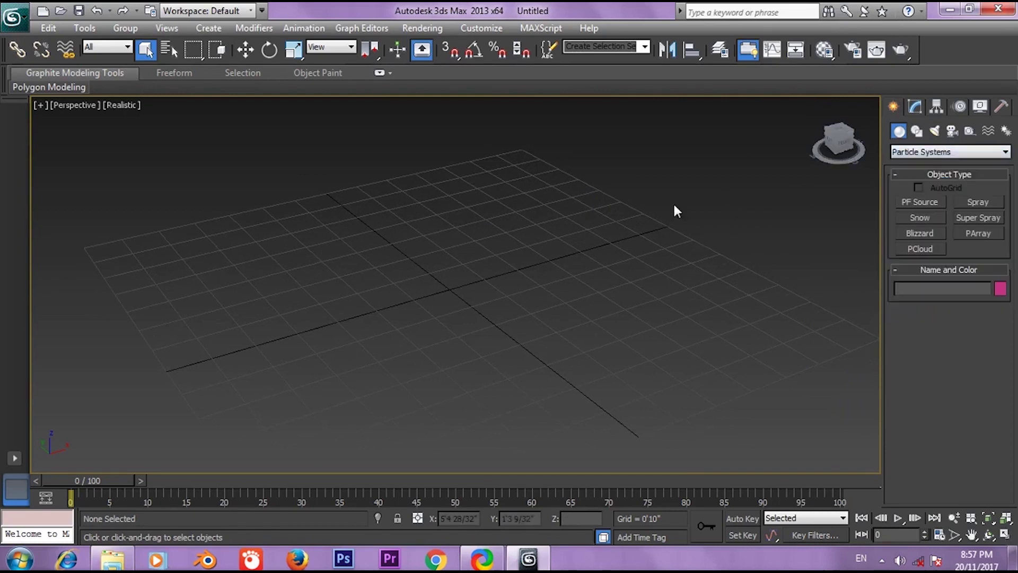
pyautogui.keyDown('alt'); pyautogui.moveTo(673, 201); pyautogui.dragTo(616, 236, button='middle'); pyautogui.keyUp('alt')
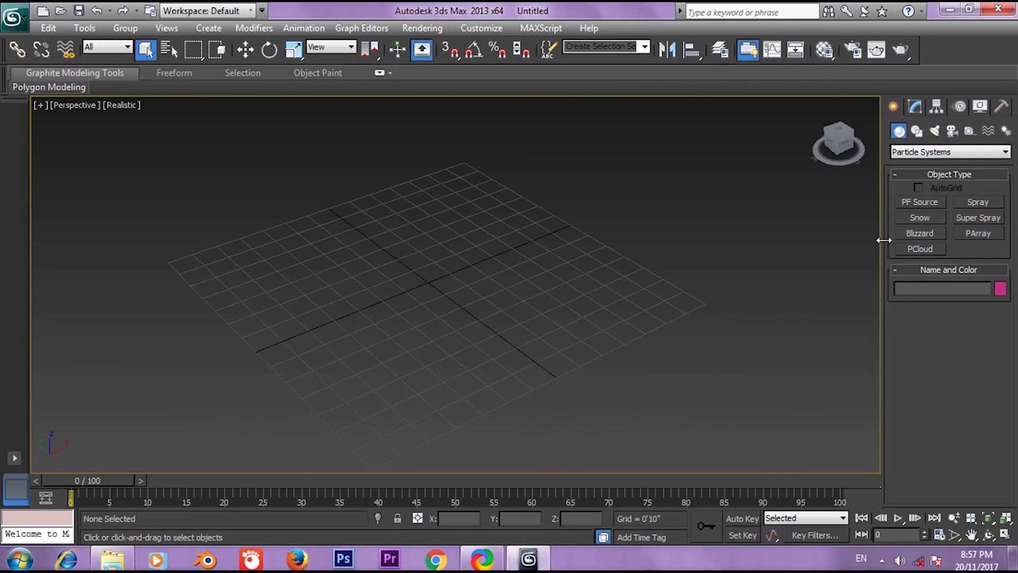
pyautogui.click(921, 200)
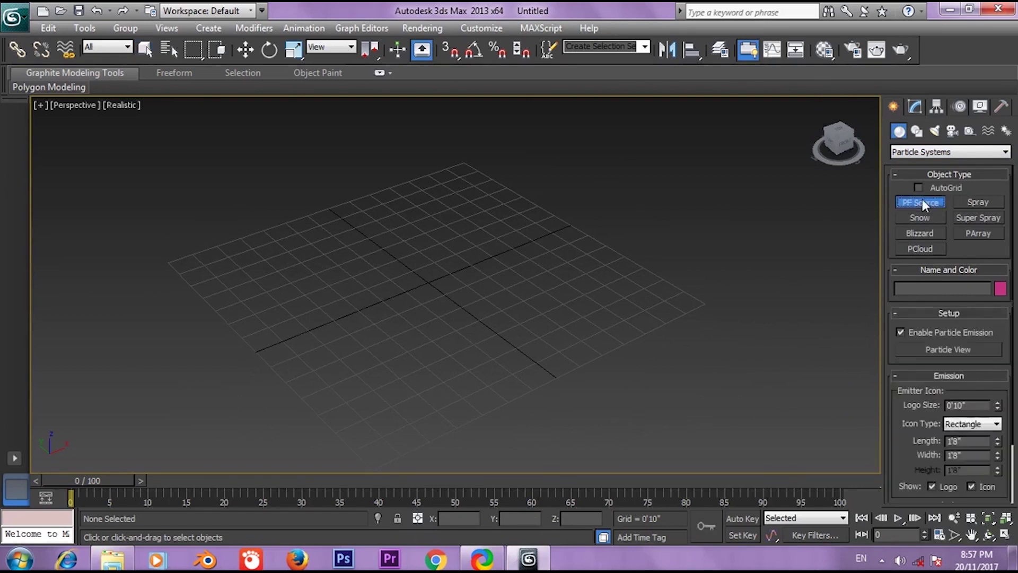
pyautogui.moveTo(530, 256); pyautogui.dragTo(529, 277, button='middle')
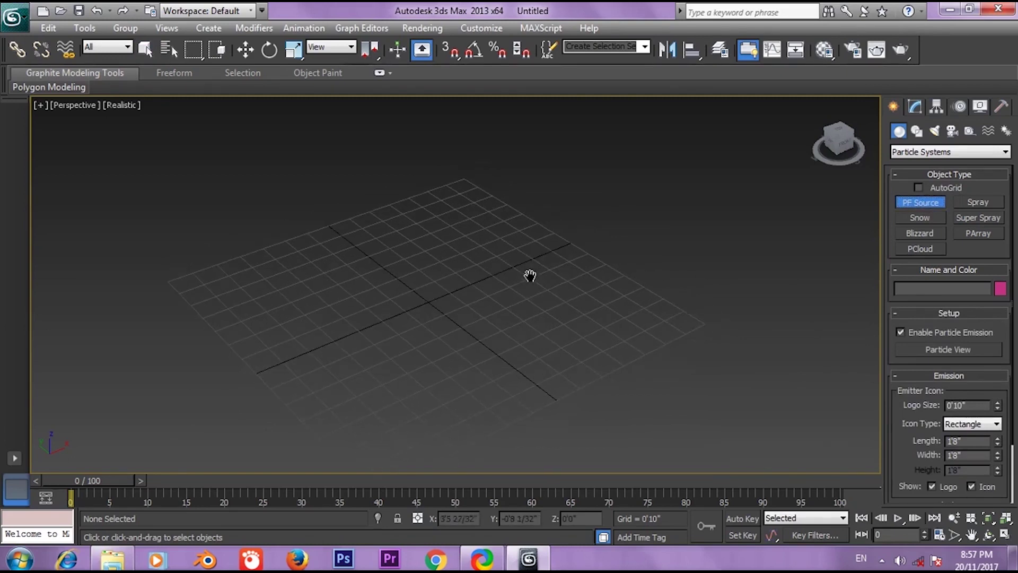
pyautogui.keyDown('alt'); pyautogui.moveTo(591, 272); pyautogui.dragTo(406, 247, button='middle'); pyautogui.keyUp('alt')
pyautogui.moveTo(454, 234); pyautogui.dragTo(351, 425)
pyautogui.rightClick(576, 279)
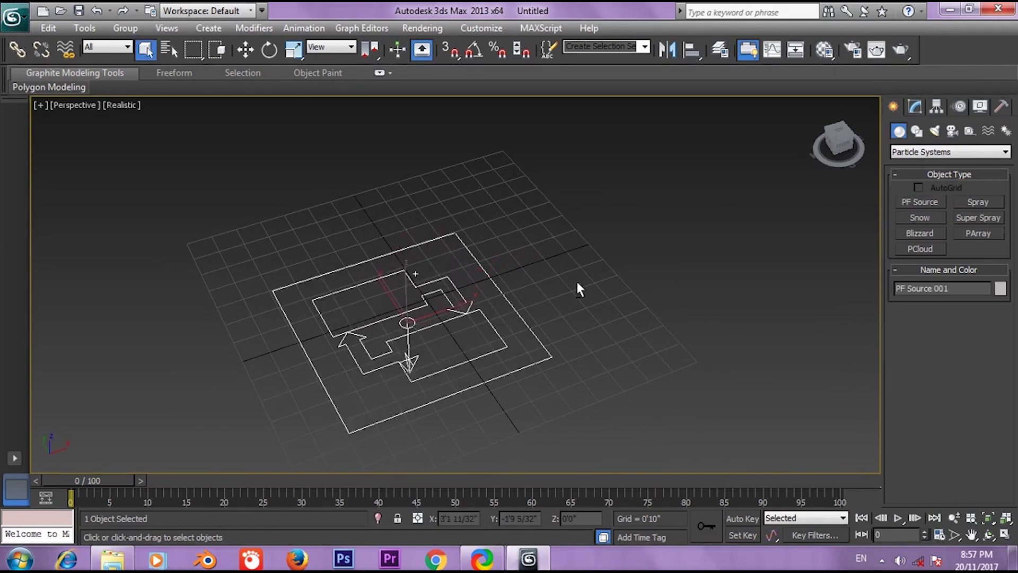
# Enable angle snap and rotate the PF Source emitter upside down so its direction arrow points upward
pyautogui.keyDown('alt'); pyautogui.moveTo(576, 279); pyautogui.dragTo(585, 220, button='middle'); pyautogui.keyUp('alt')
pyautogui.press('w')
pyautogui.press('e')
pyautogui.moveTo(531, 262); pyautogui.dragTo(784, 265)
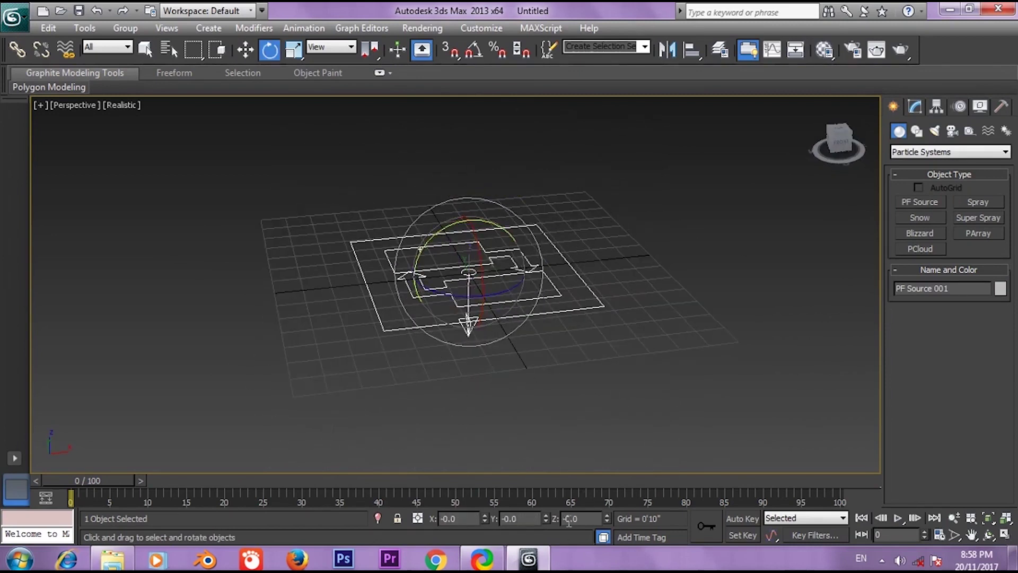
pyautogui.click(473, 50)
pyautogui.moveTo(442, 222); pyautogui.dragTo(578, 209)
pyautogui.keyDown('alt'); pyautogui.moveTo(578, 209); pyautogui.dragTo(611, 192, button='middle'); pyautogui.keyUp('alt')
pyautogui.press('w')
pyautogui.click(610, 194)
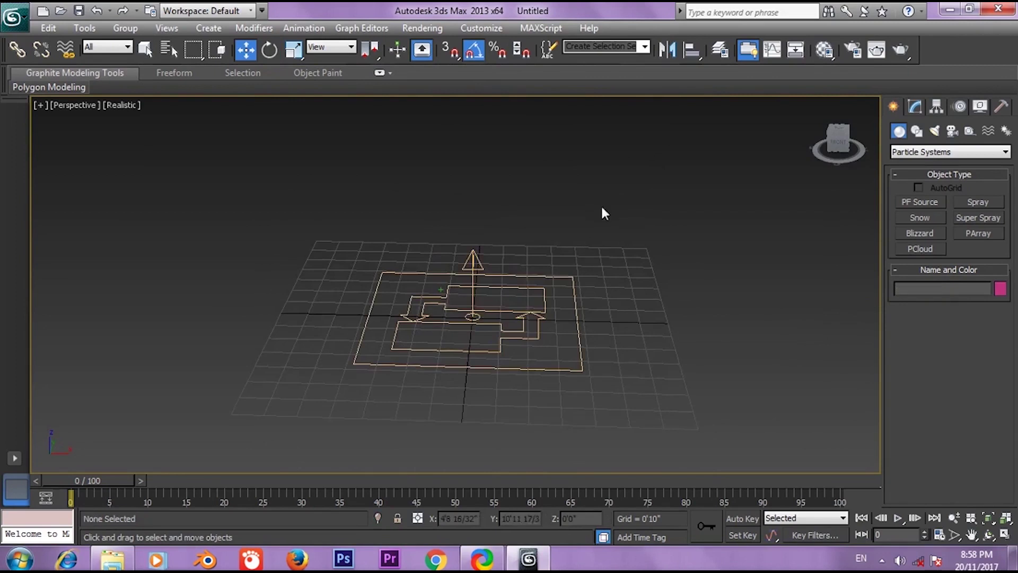
pyautogui.hotkey('ctrl', 'z')
pyautogui.click(597, 238)
pyautogui.scroll(2, 597, 238)
pyautogui.keyDown('alt'); pyautogui.moveTo(597, 238); pyautogui.dragTo(587, 223, button='middle'); pyautogui.keyUp('alt')
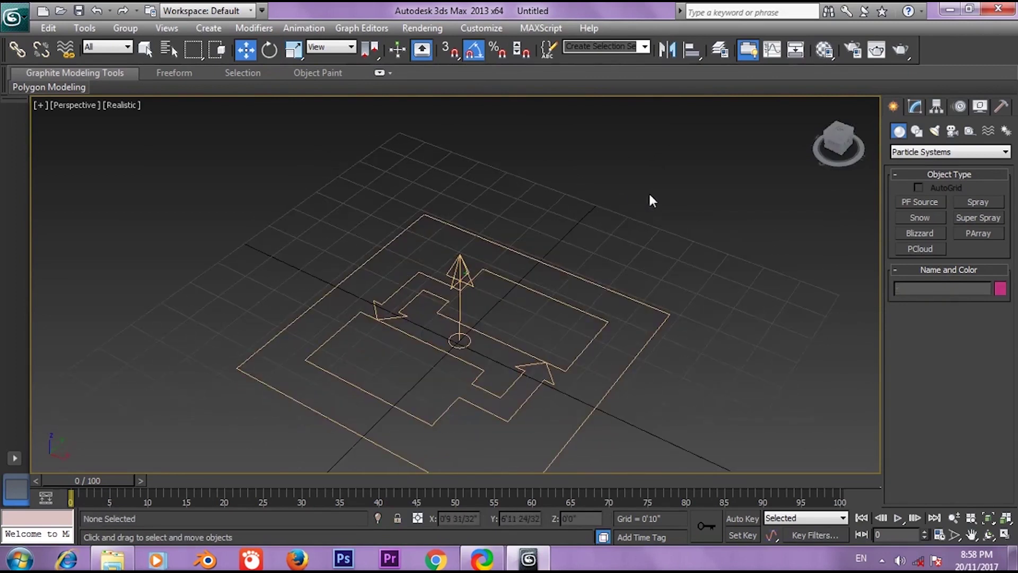
pyautogui.click(553, 271)
pyautogui.keyDown('alt'); pyautogui.moveTo(554, 284); pyautogui.dragTo(632, 193, button='middle'); pyautogui.keyUp('alt')
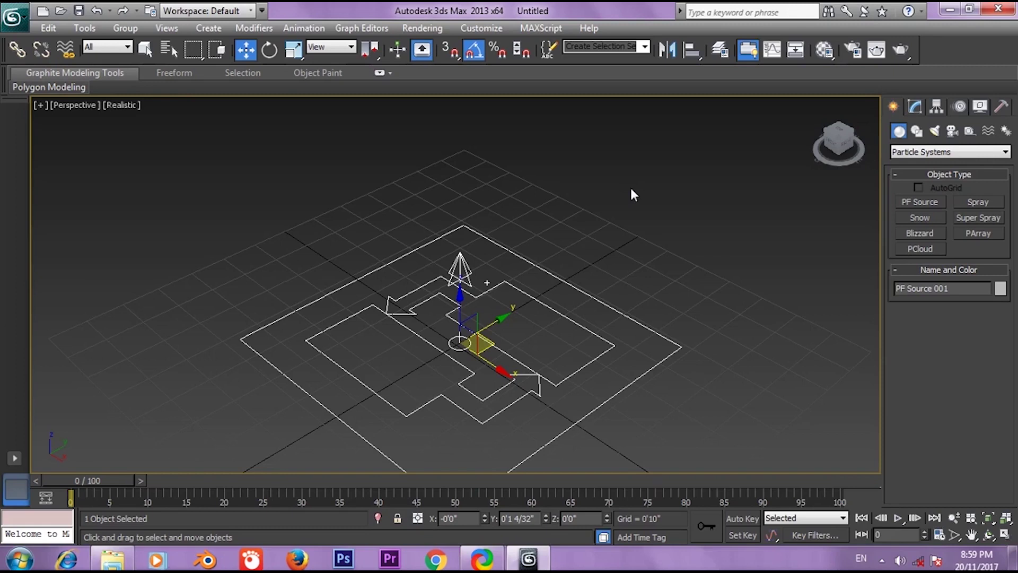
pyautogui.scroll(-5, 559, 222)
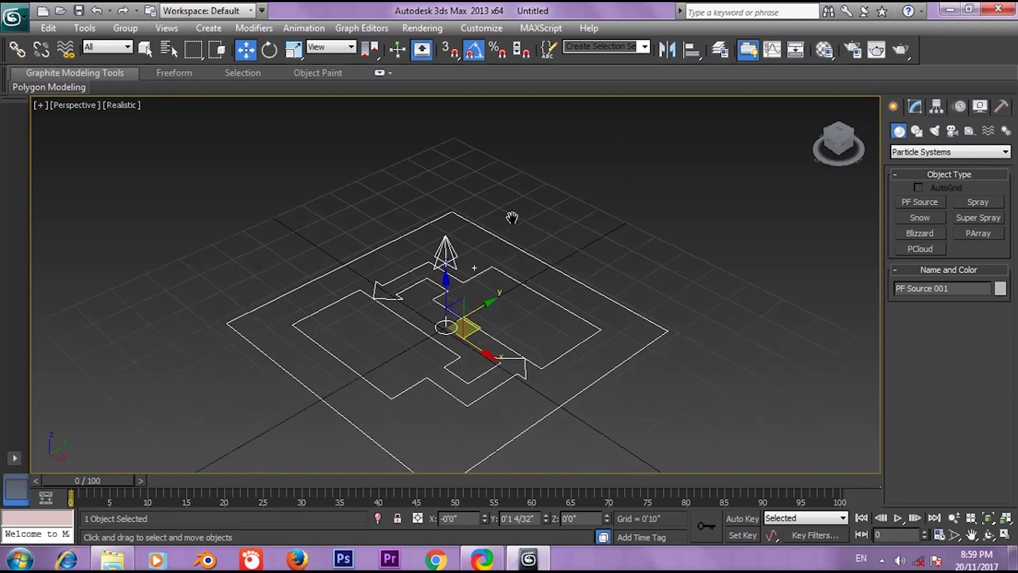
pyautogui.click(557, 217)
pyautogui.keyDown('alt'); pyautogui.moveTo(557, 217); pyautogui.dragTo(405, 293, button='middle'); pyautogui.keyUp('alt')
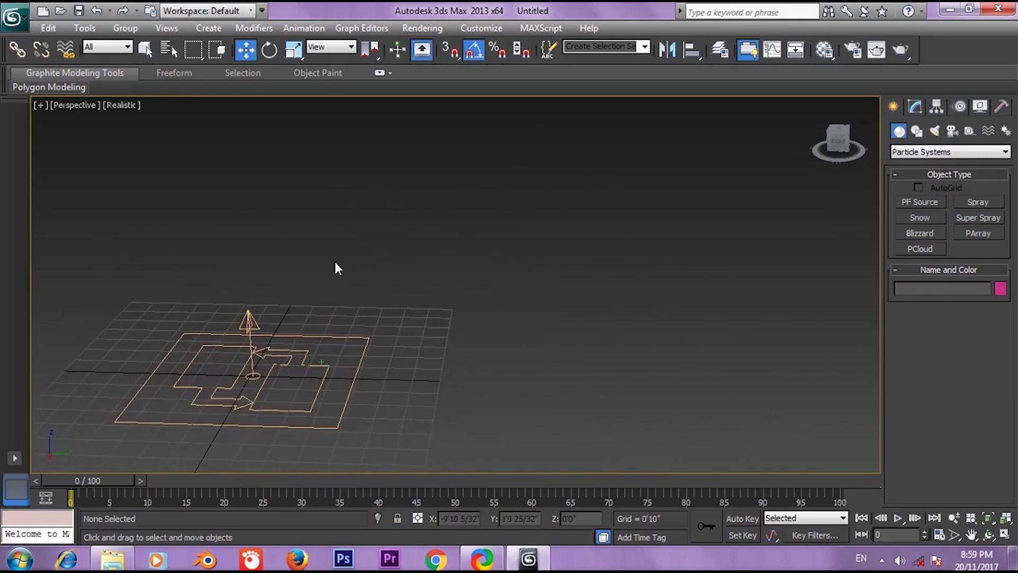
pyautogui.moveTo(345, 243); pyautogui.dragTo(213, 364)
pyautogui.moveTo(403, 237); pyautogui.dragTo(393, 270, button='middle')
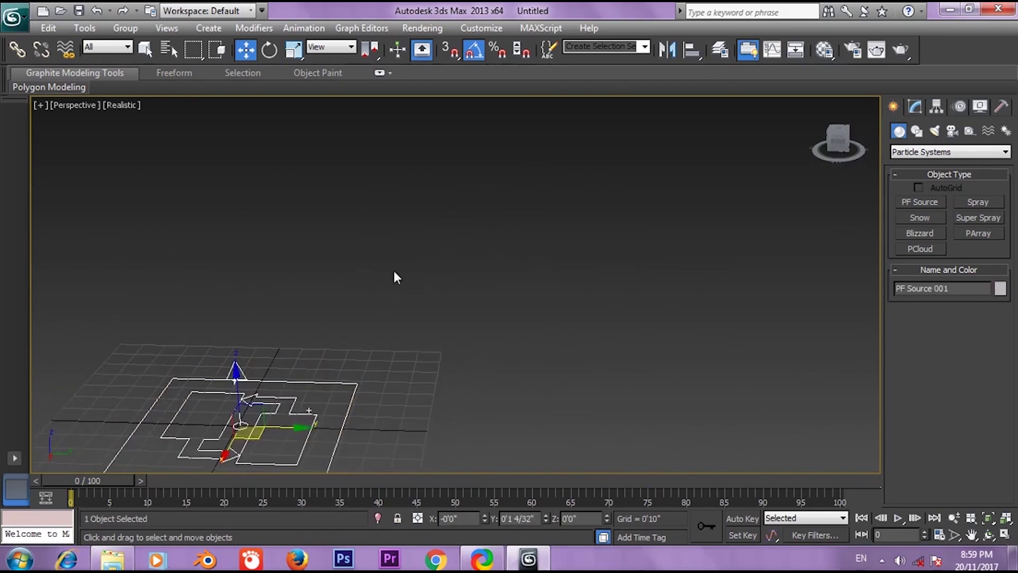
pyautogui.click(393, 270)
pyautogui.click(236, 388)
pyautogui.moveTo(334, 329); pyautogui.dragTo(326, 275, button='middle')
pyautogui.click(327, 275)
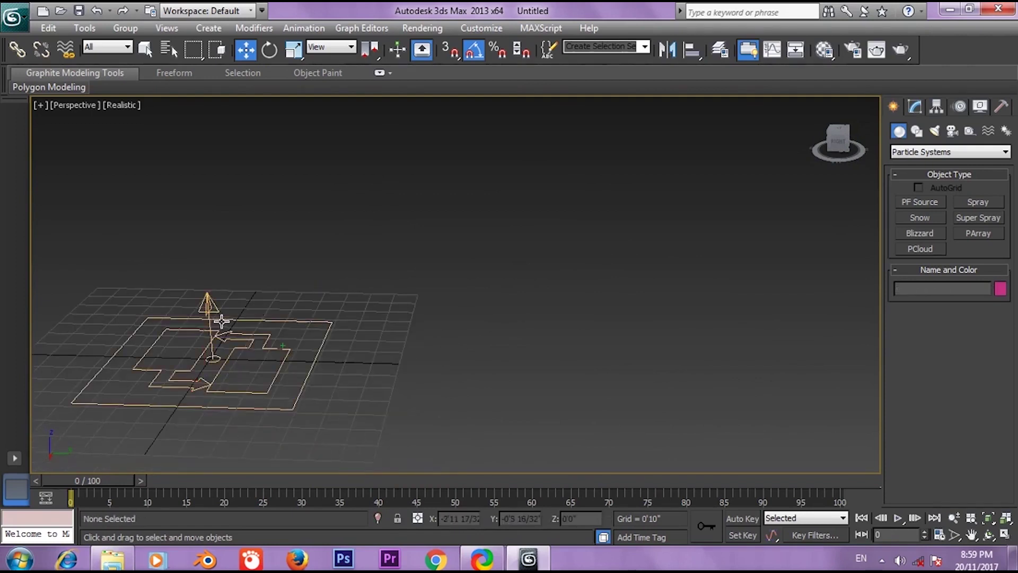
# Open Particle View for the PF Source emitter and close it, once directly and once from the emitter's parameters
pyautogui.click(222, 321)
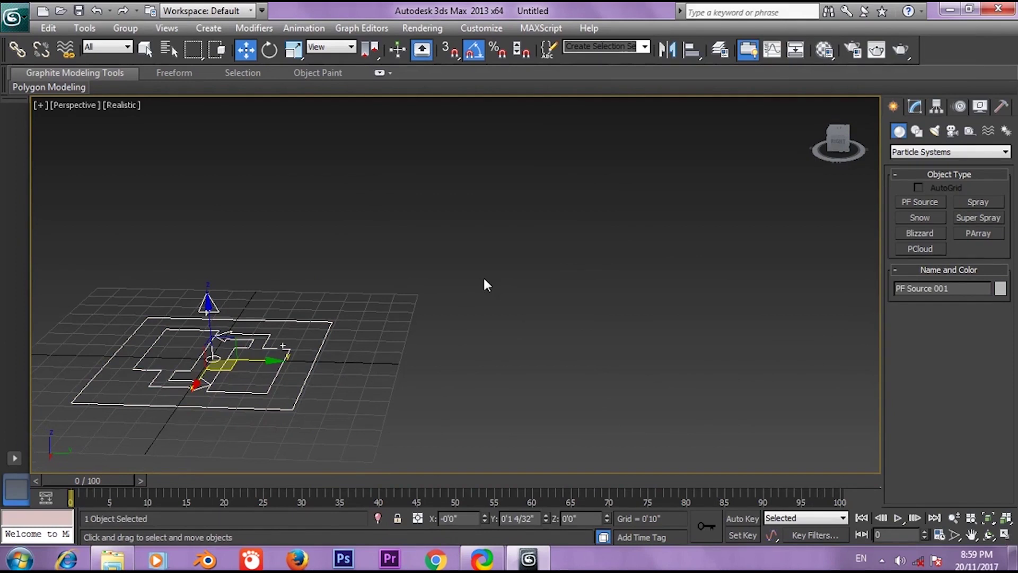
pyautogui.press('6')
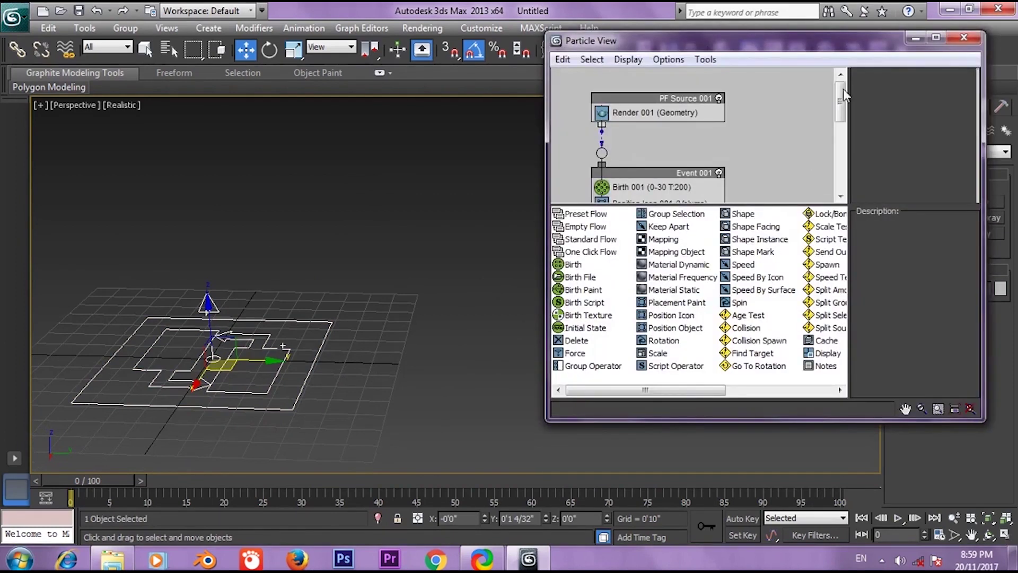
pyautogui.click(963, 37)
pyautogui.click(915, 106)
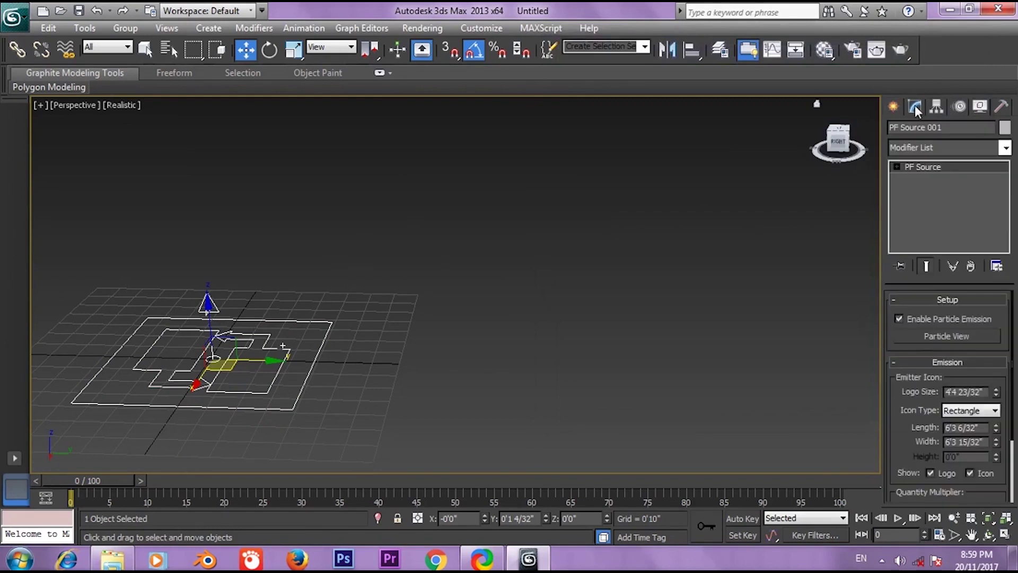
pyautogui.click(943, 335)
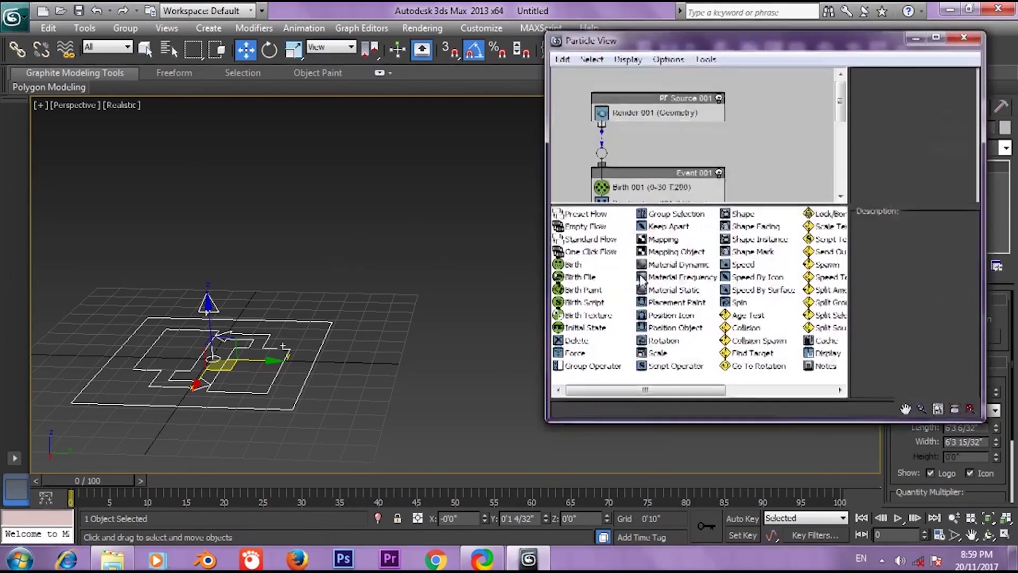
pyautogui.click(963, 38)
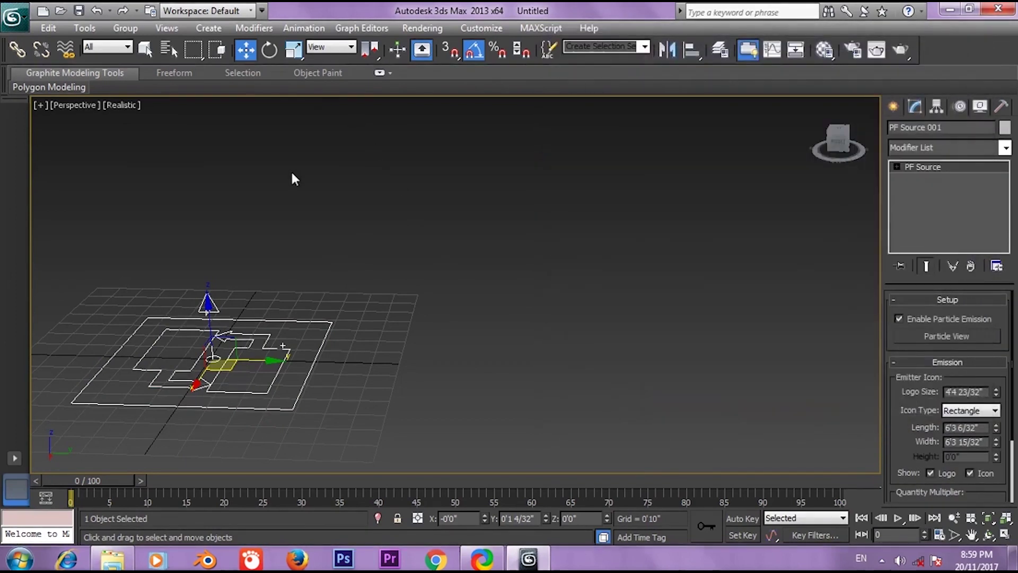
# Open Particle View for the PF Source emitter and enlarge its window until all Event 001 operators fit
pyautogui.click(275, 272)
pyautogui.click(223, 334)
pyautogui.click(361, 30)
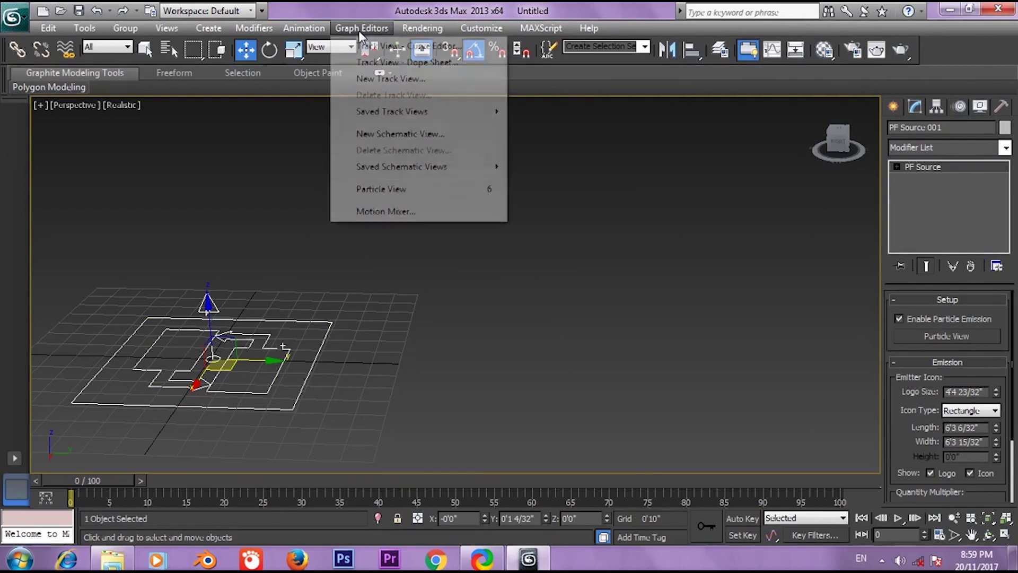
pyautogui.click(415, 190)
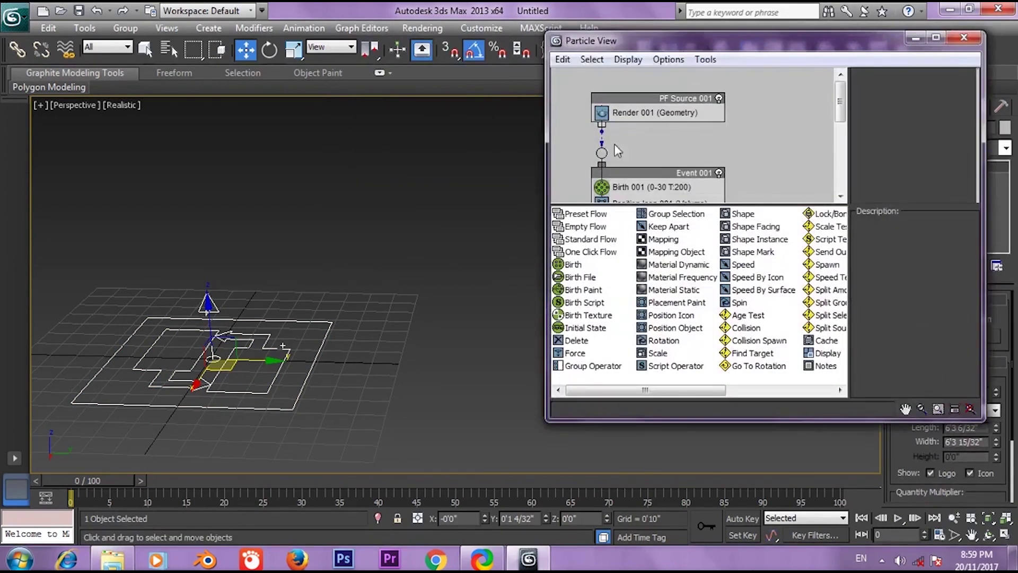
pyautogui.moveTo(654, 50); pyautogui.dragTo(551, 1)
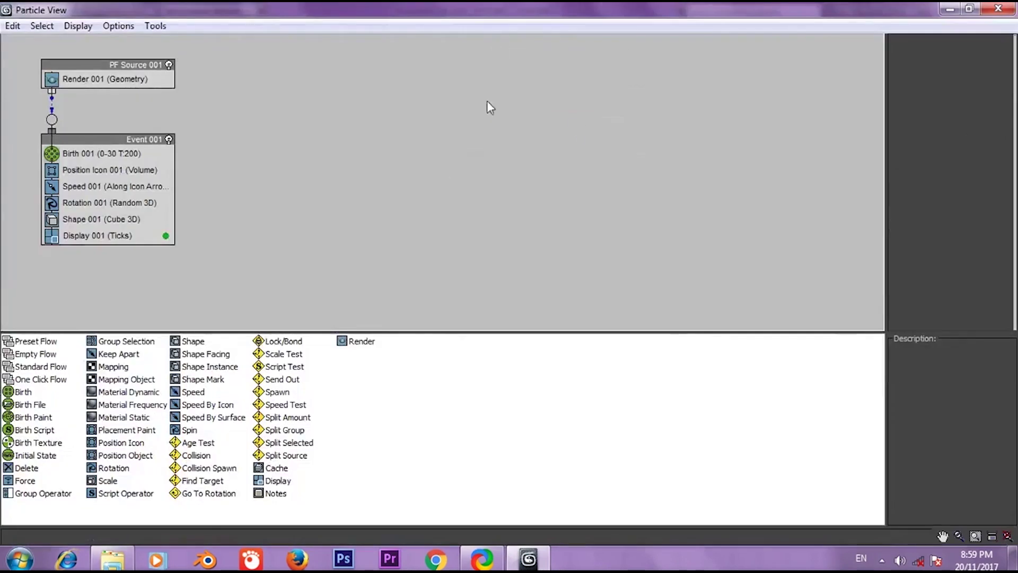
pyautogui.moveTo(488, 5); pyautogui.dragTo(532, 3)
pyautogui.moveTo(371, 10); pyautogui.dragTo(567, 101)
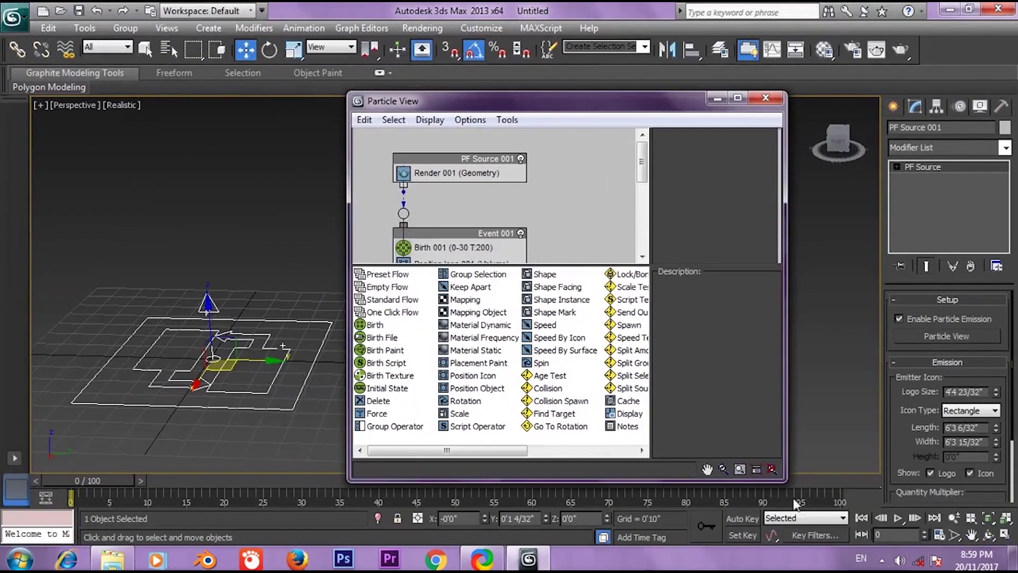
pyautogui.moveTo(780, 477); pyautogui.dragTo(1015, 532)
pyautogui.scroll(-2, 609, 186)
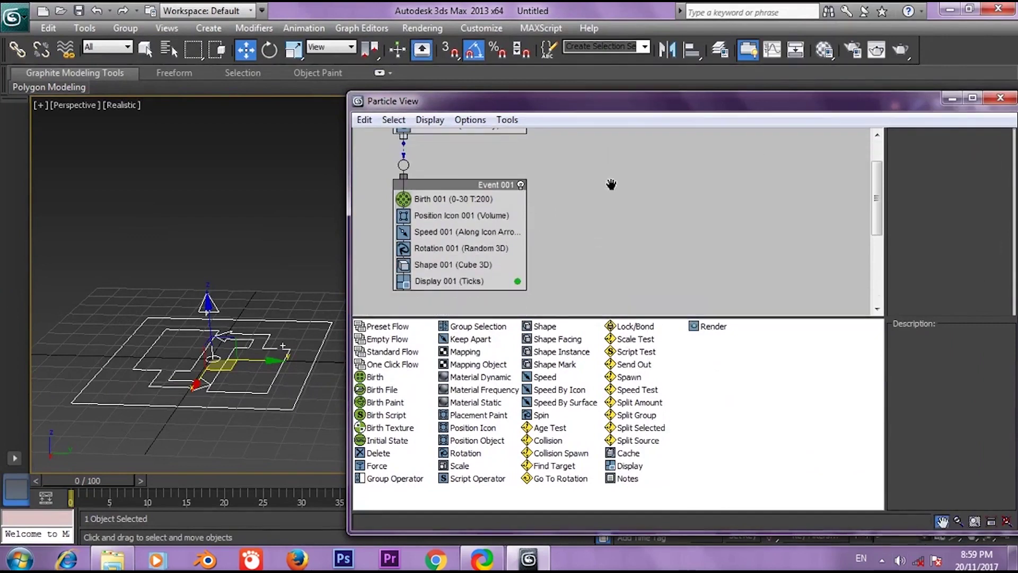
# Shift the Event 001 node slightly away from its source node and reposition the Particle View window fully on screen
pyautogui.moveTo(451, 189); pyautogui.dragTo(477, 198)
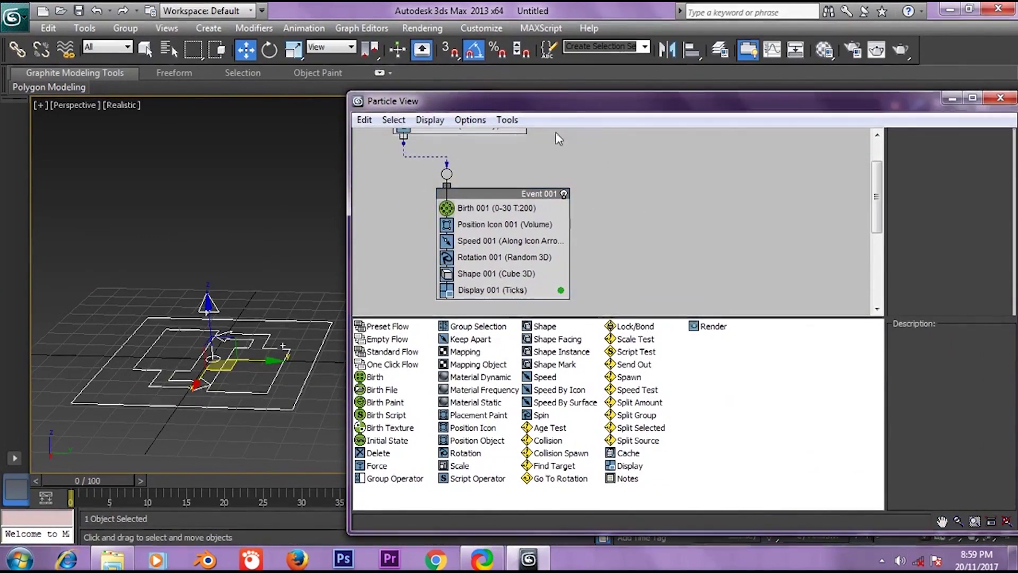
pyautogui.moveTo(579, 108); pyautogui.dragTo(593, 102)
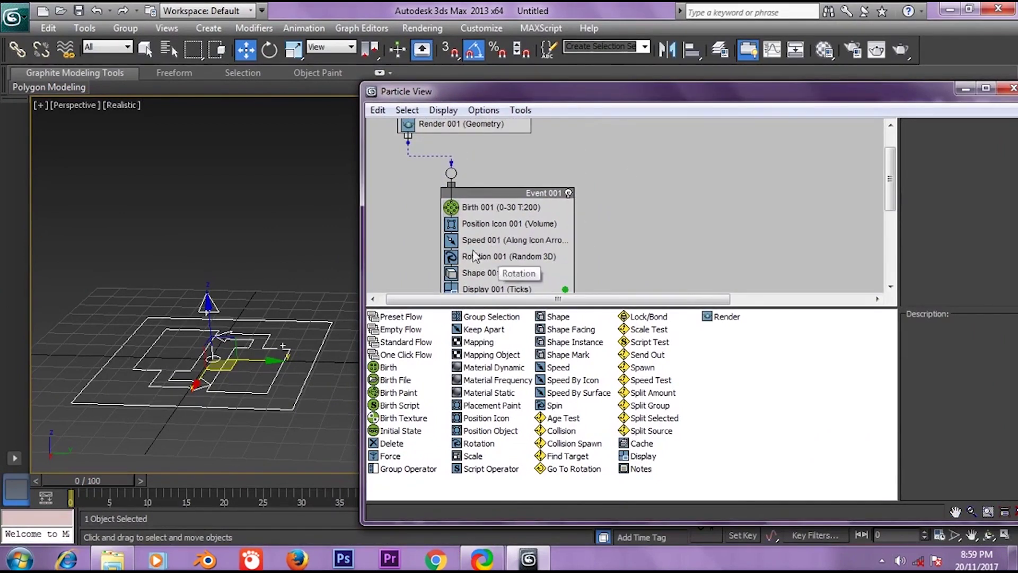
pyautogui.moveTo(646, 221); pyautogui.dragTo(628, 207, button='middle')
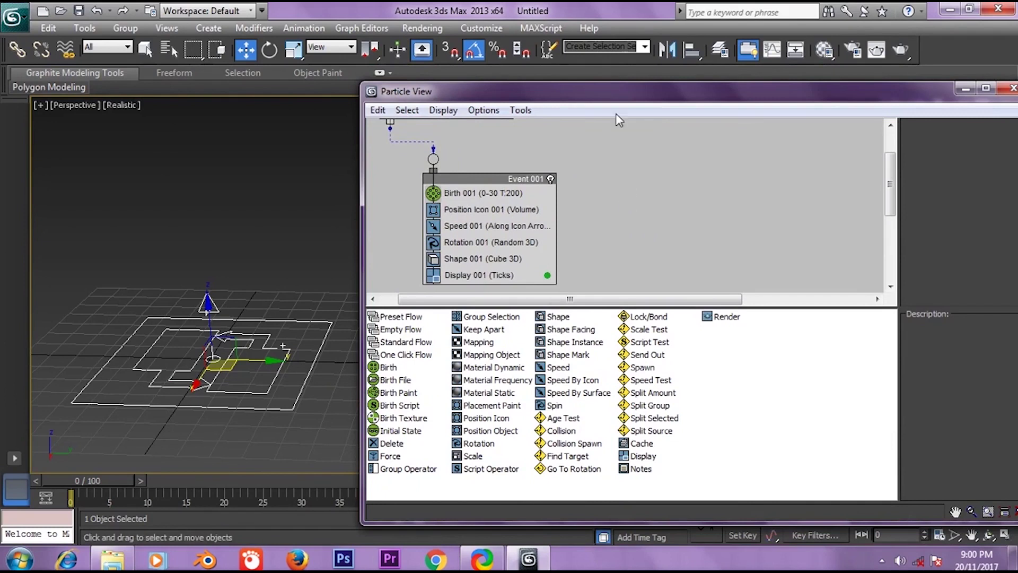
pyautogui.moveTo(605, 90); pyautogui.dragTo(579, 62)
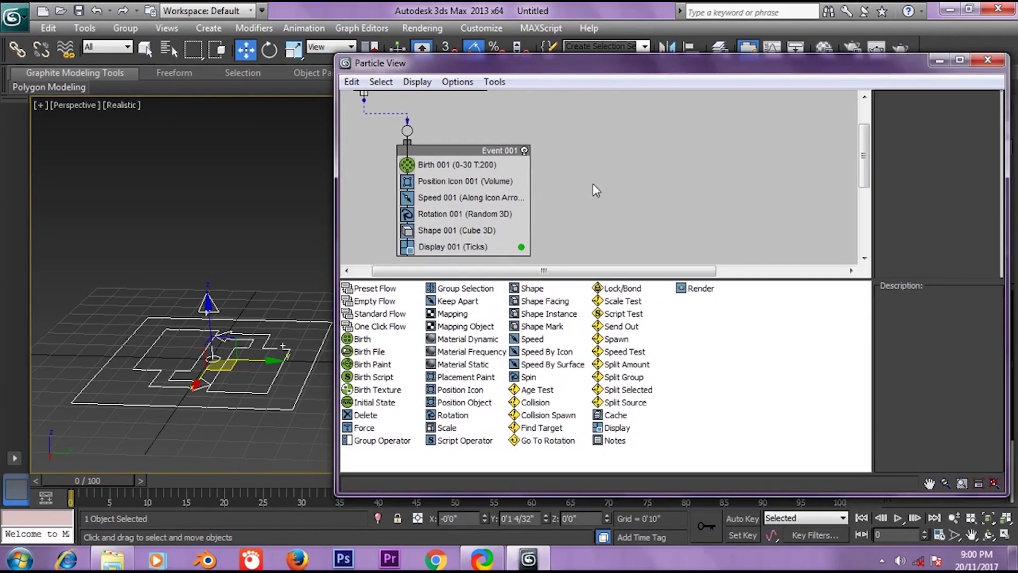
pyautogui.moveTo(593, 184); pyautogui.dragTo(600, 173, button='middle')
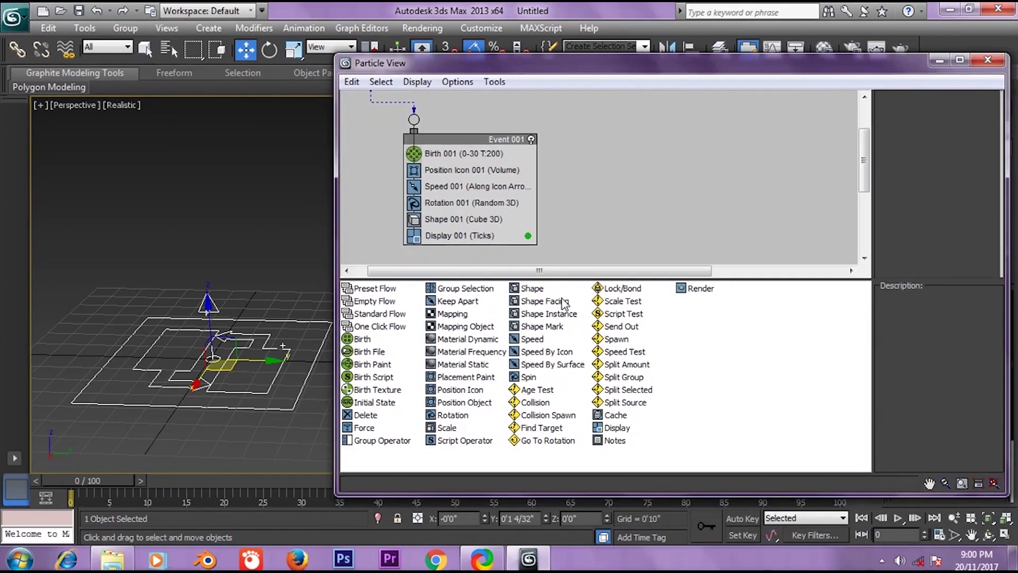
# Read the descriptions of depot operators in Particle View, including Birth, Initial State, Birth File and Delete
pyautogui.click(360, 339)
pyautogui.click(360, 340)
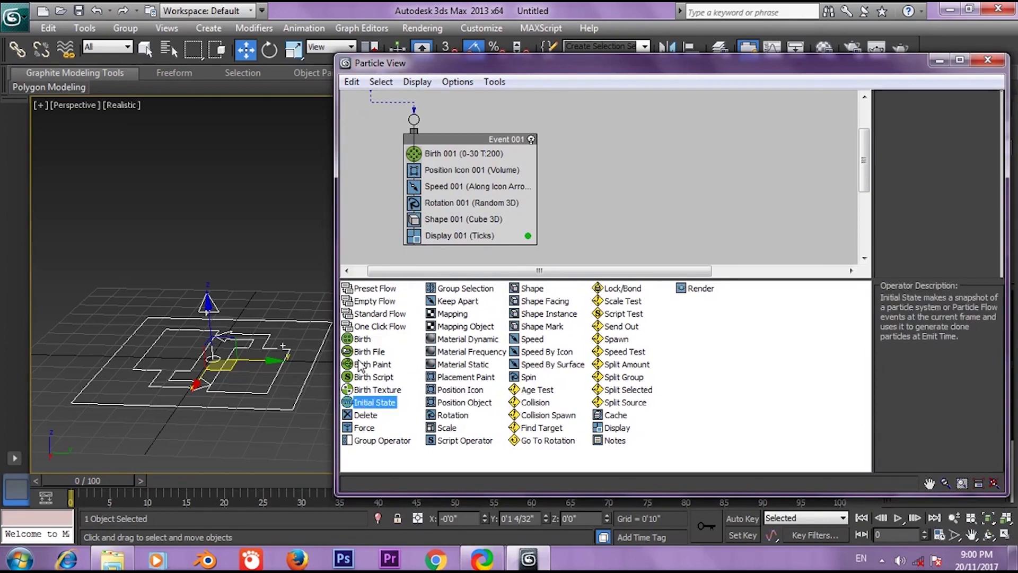
pyautogui.click(365, 402)
pyautogui.click(366, 352)
pyautogui.click(366, 414)
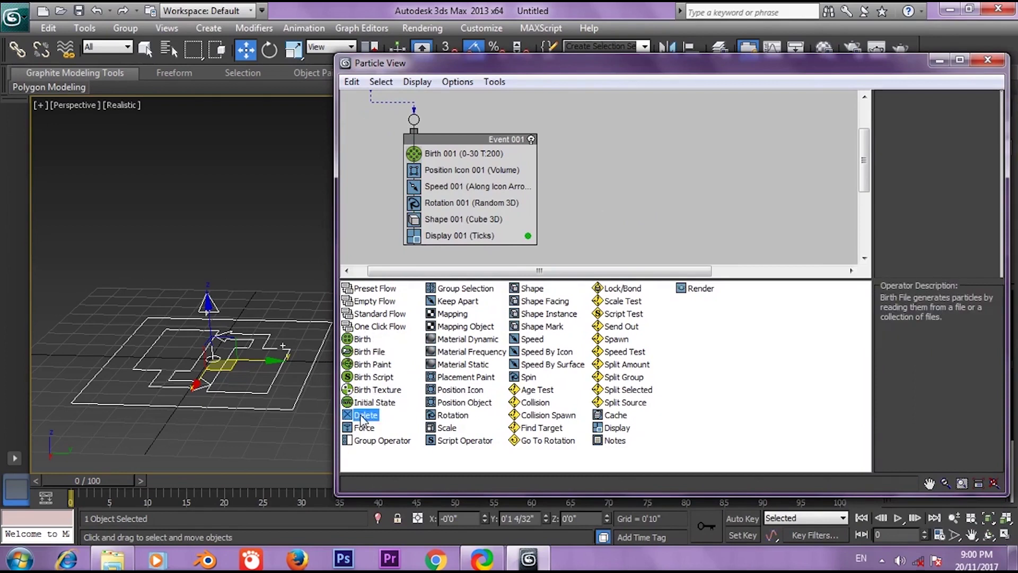
# Read the descriptions of more depot operators, including Spin, Material Static, Rotation, Placement Paint and Script Operator
pyautogui.click(525, 378)
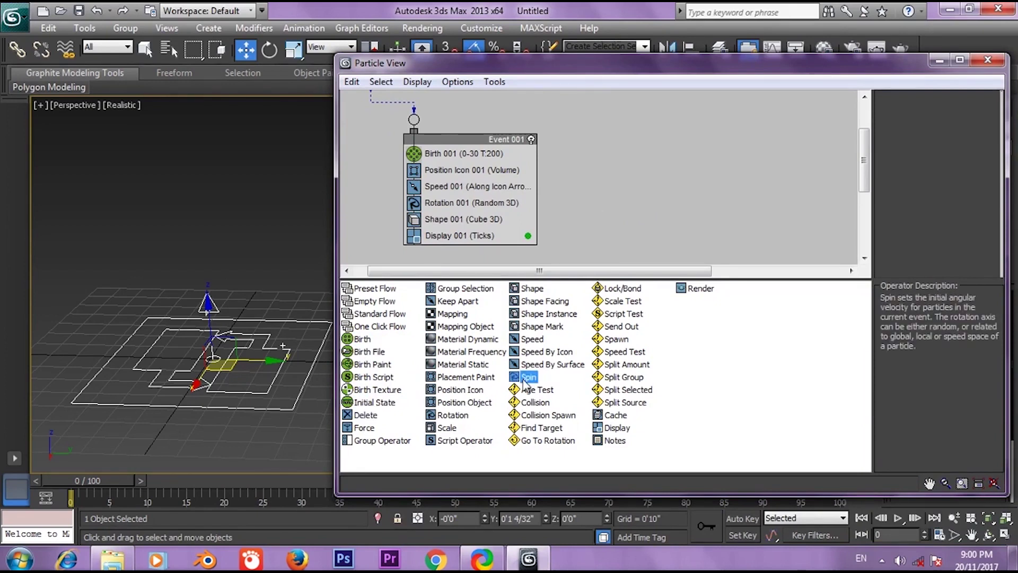
pyautogui.click(359, 418)
pyautogui.click(358, 429)
pyautogui.click(361, 441)
pyautogui.click(455, 314)
pyautogui.click(454, 365)
pyautogui.click(442, 415)
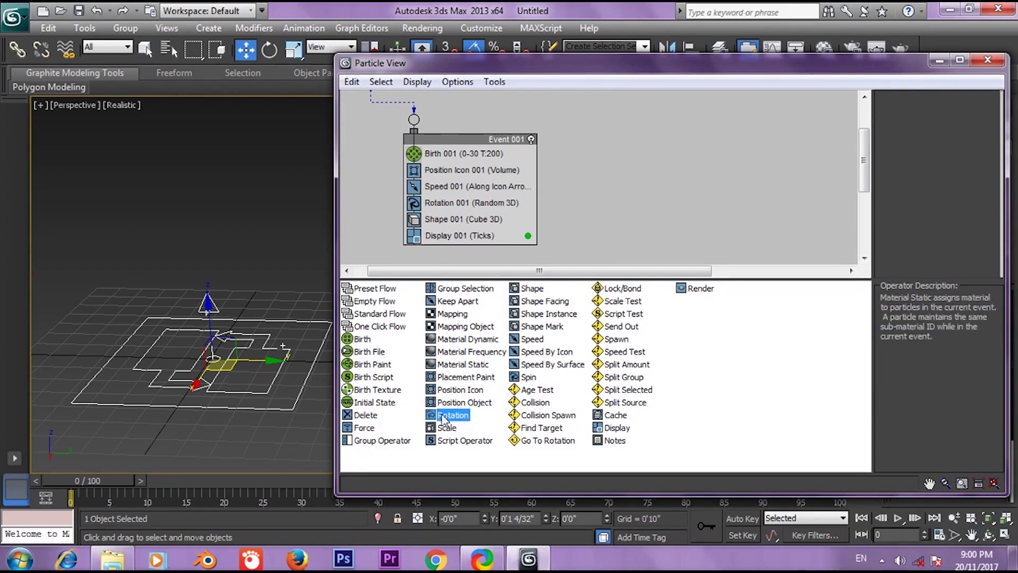
pyautogui.click(456, 377)
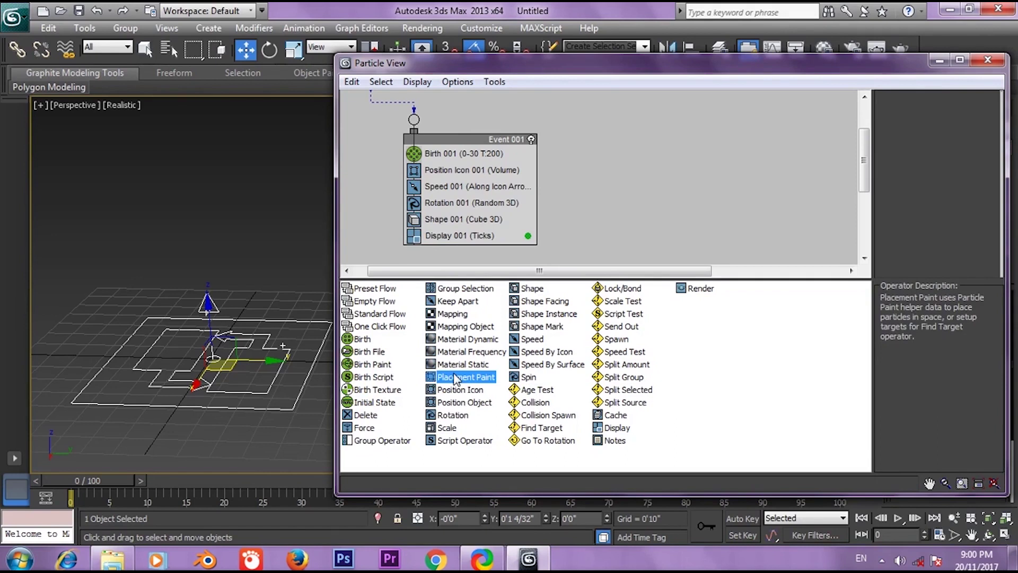
pyautogui.click(536, 302)
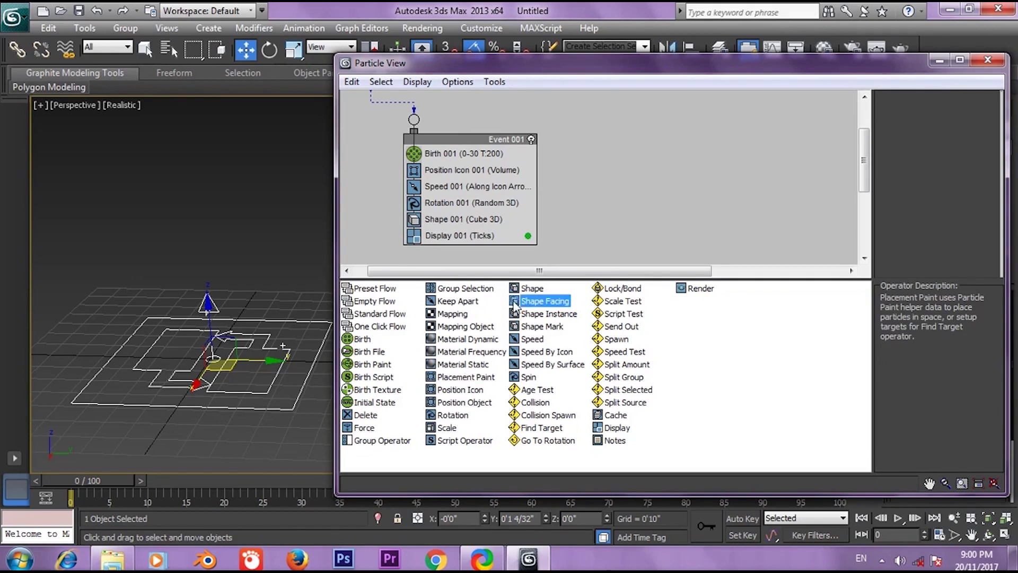
pyautogui.click(461, 327)
pyautogui.click(461, 288)
pyautogui.click(454, 415)
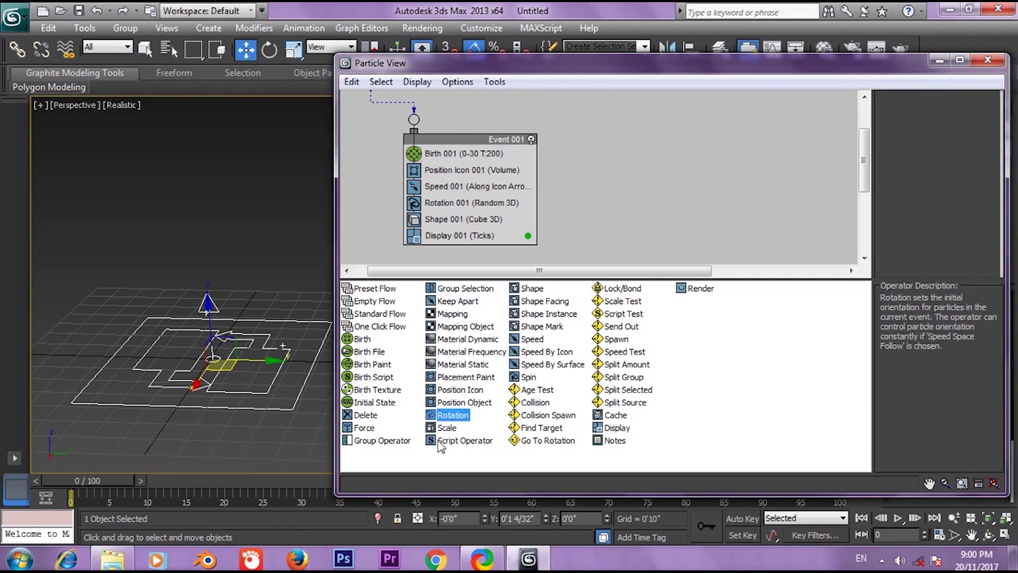
pyautogui.click(461, 441)
pyautogui.click(370, 441)
pyautogui.click(449, 377)
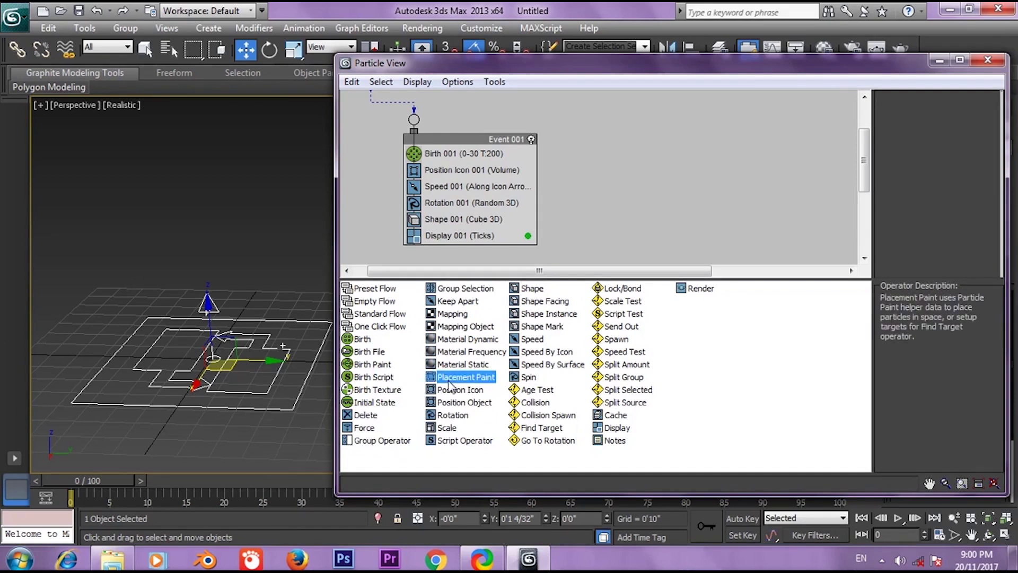
pyautogui.click(519, 352)
# Read the descriptions of the depot tests, including Age Test, Collision, Find Target, Scale Test, Spawn and Split Selected
pyautogui.click(528, 390)
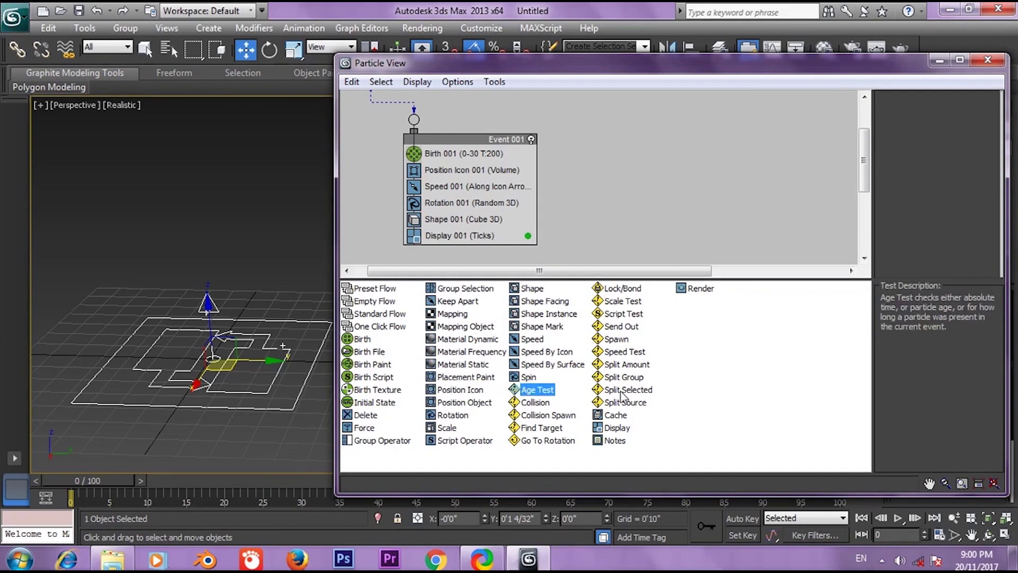
pyautogui.click(532, 415)
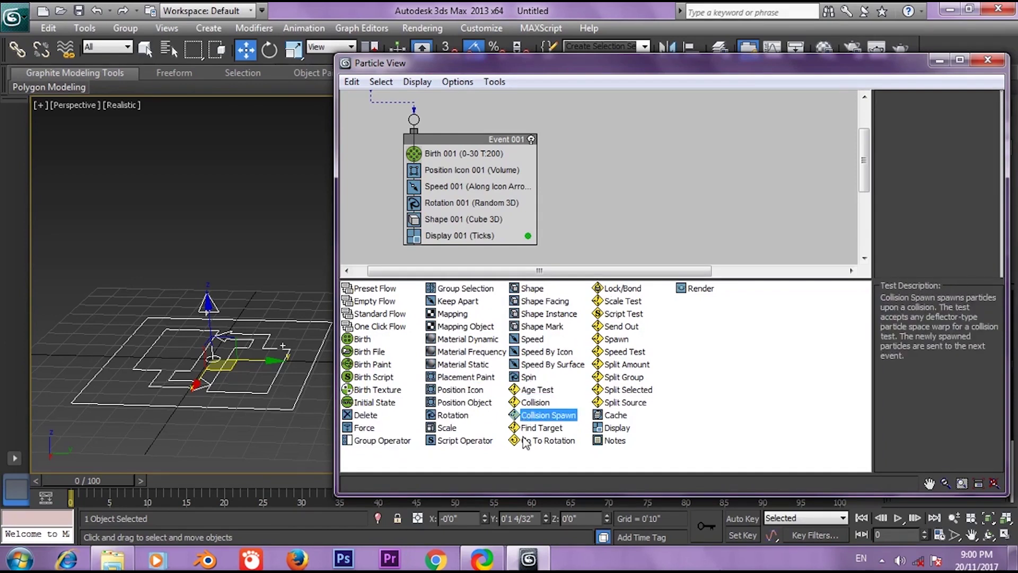
pyautogui.click(533, 427)
pyautogui.click(541, 440)
pyautogui.click(617, 289)
pyautogui.click(618, 302)
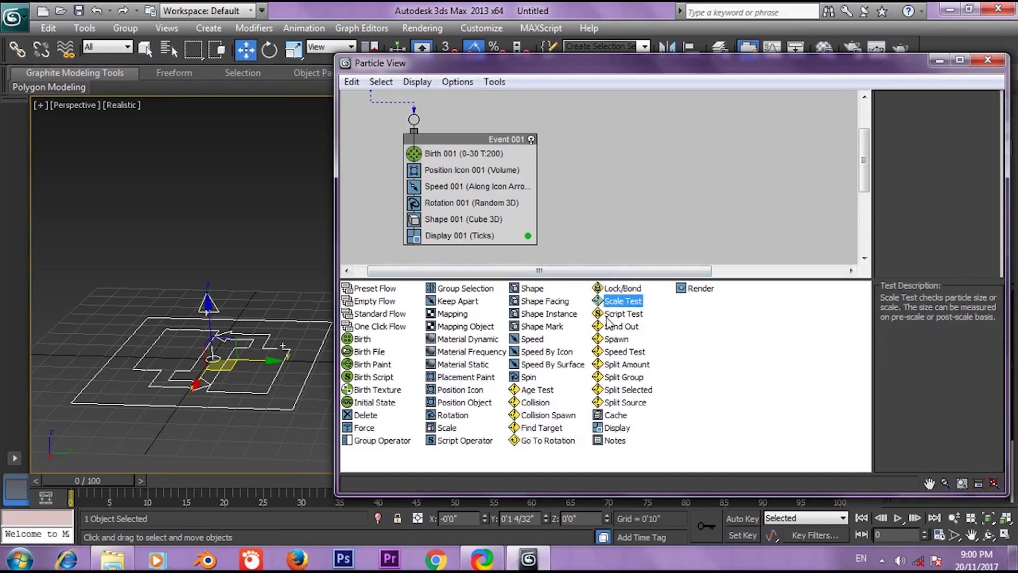
pyautogui.click(606, 316)
pyautogui.click(611, 339)
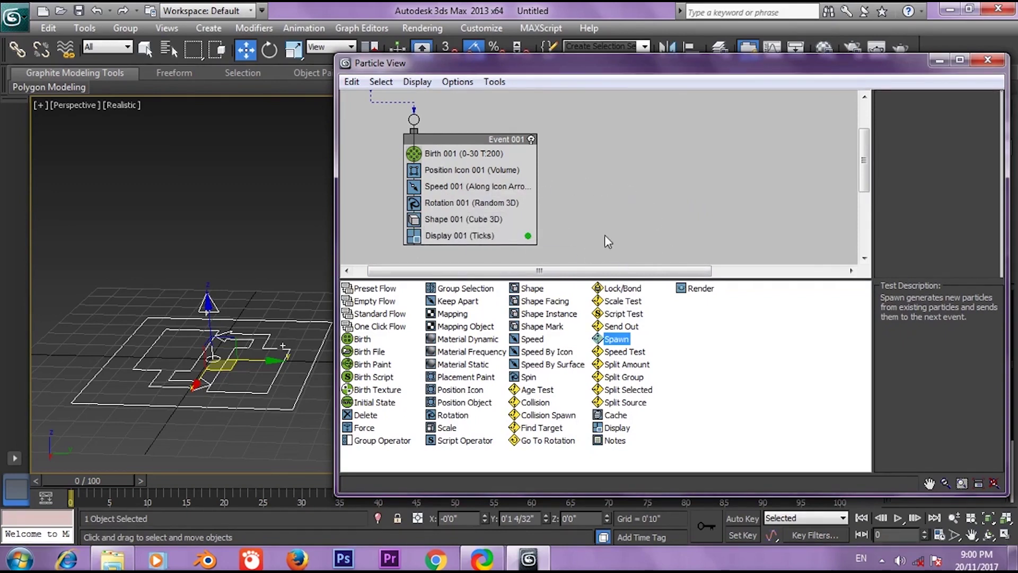
pyautogui.click(620, 289)
pyautogui.click(616, 339)
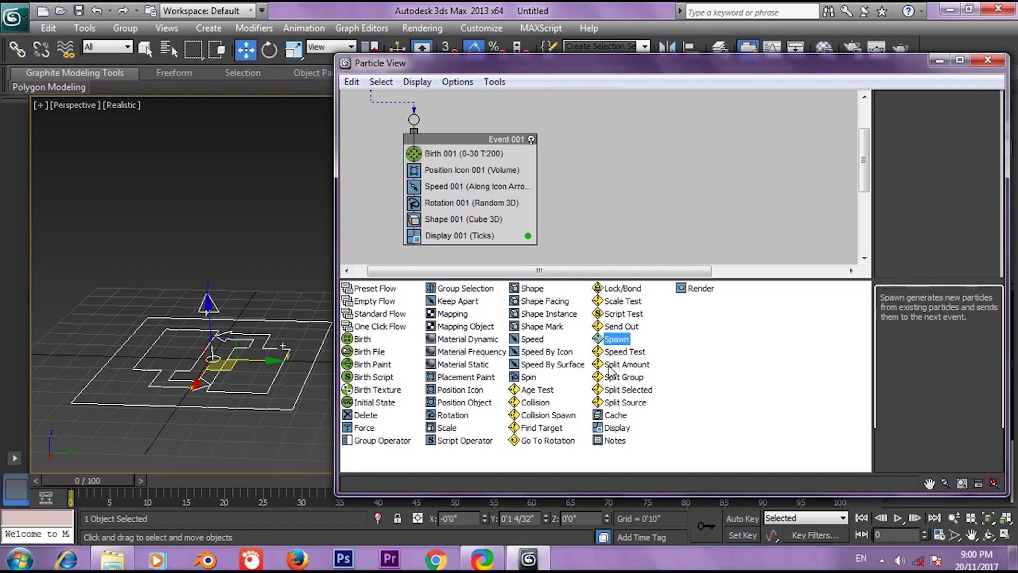
pyautogui.click(626, 390)
pyautogui.click(554, 415)
pyautogui.click(541, 427)
pyautogui.click(535, 402)
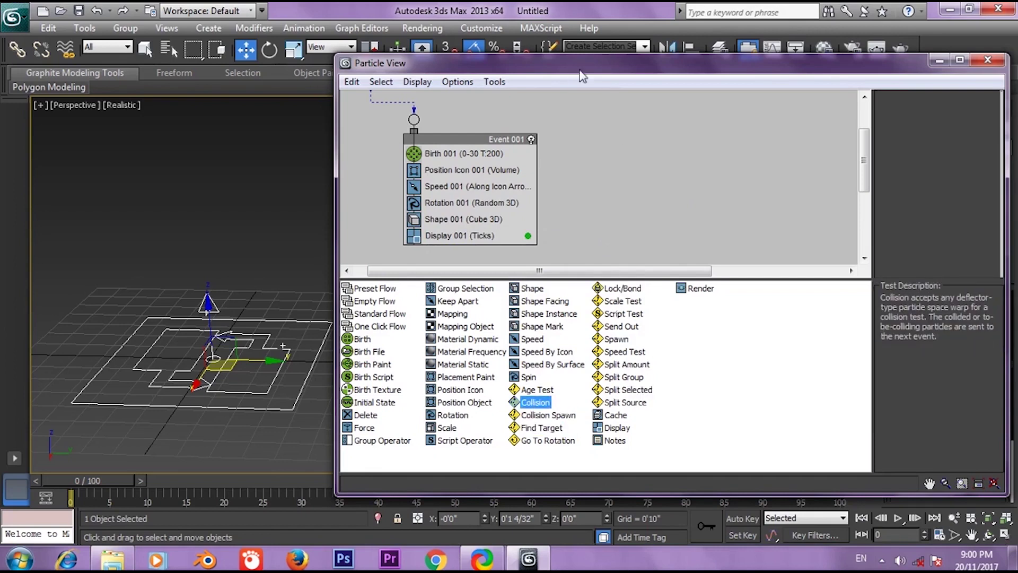
# Shift Particle View slightly and read the Collision Spawn, Find Target and Go To Rotation test descriptions
pyautogui.moveTo(568, 70); pyautogui.dragTo(556, 70)
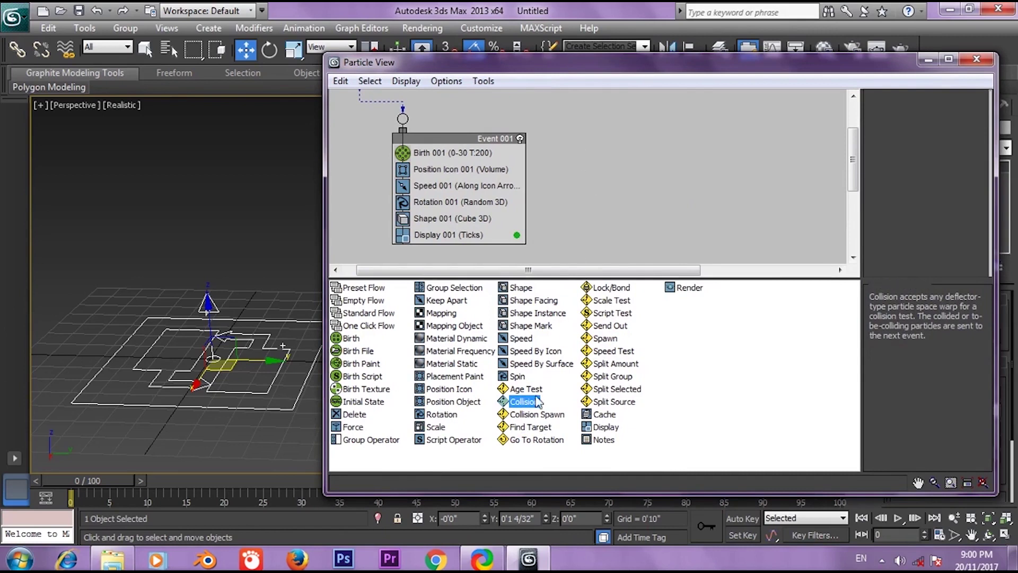
pyautogui.click(547, 416)
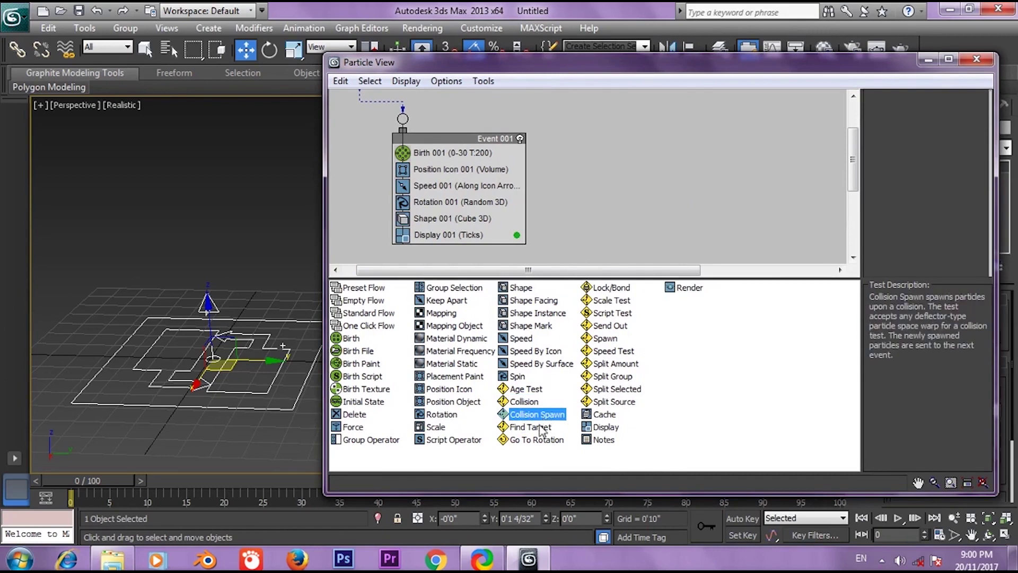
pyautogui.click(540, 429)
pyautogui.click(527, 440)
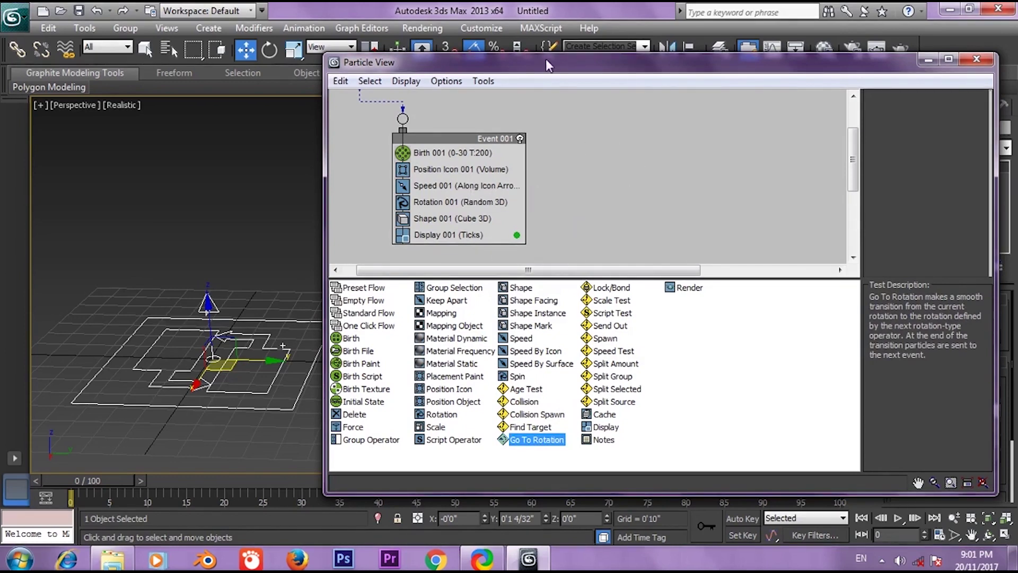
# Move Particle View off the emitter, view the emitter from a higher angle in the perspective viewport and reselect it
pyautogui.moveTo(546, 58); pyautogui.dragTo(581, 60)
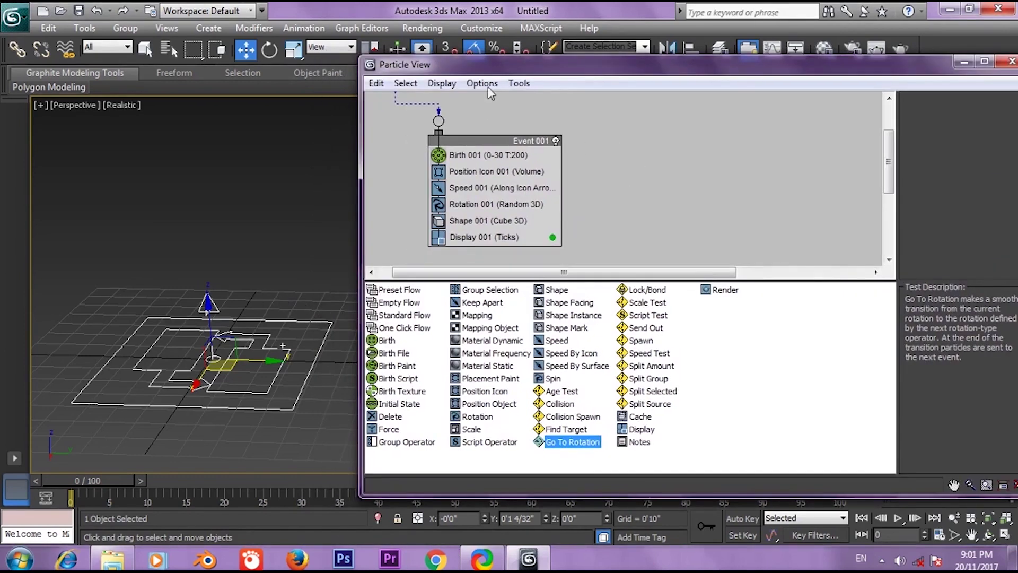
pyautogui.moveTo(497, 69); pyautogui.dragTo(556, 55)
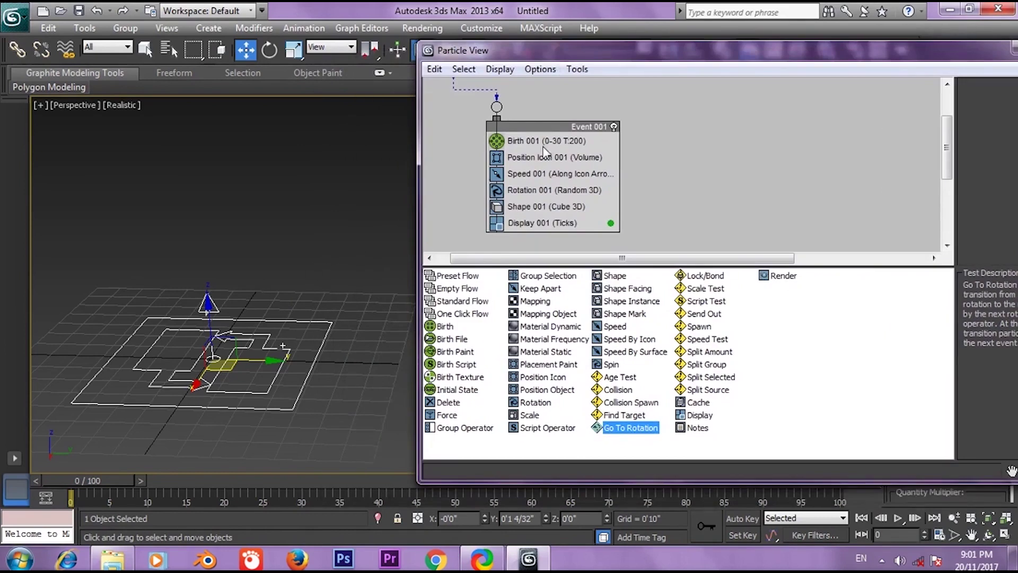
pyautogui.moveTo(256, 275); pyautogui.dragTo(377, 179, button='middle')
pyautogui.hotkey('ctrl', 'z')
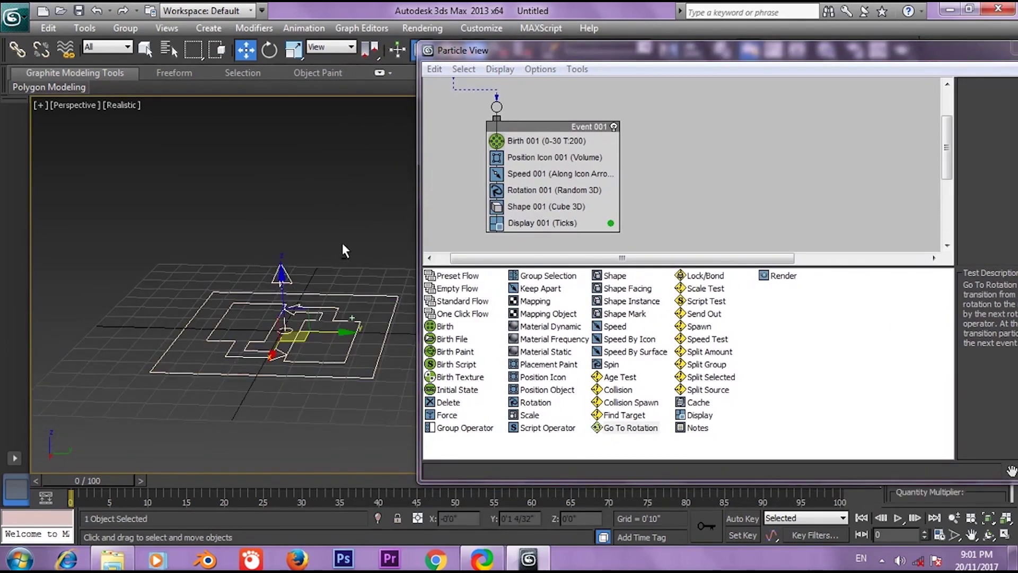
pyautogui.keyDown('alt'); pyautogui.moveTo(343, 245); pyautogui.dragTo(314, 266, button='middle'); pyautogui.keyUp('alt')
pyautogui.click(314, 267)
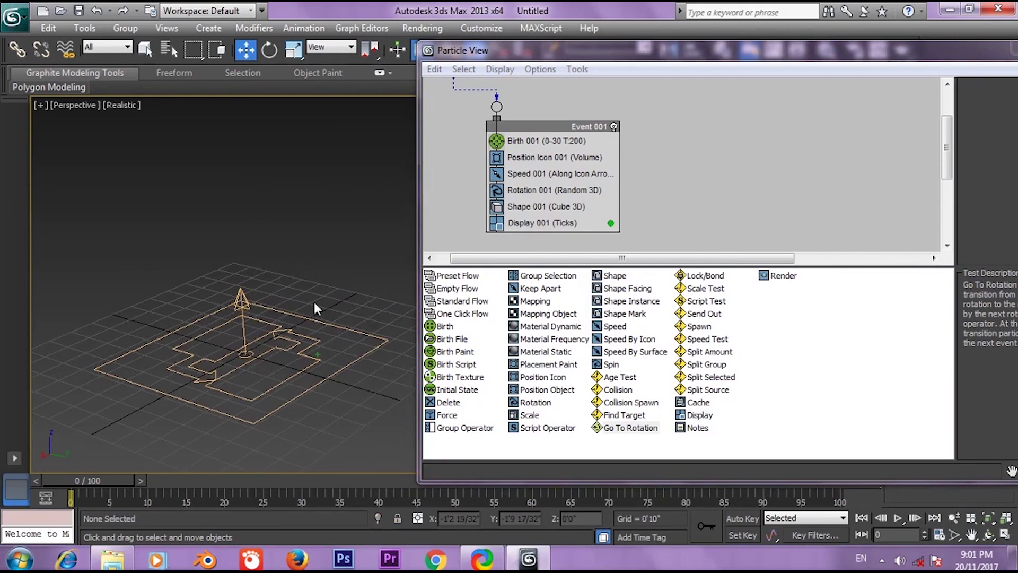
pyautogui.click(251, 301)
# Bring Particle View back over the viewport, shift the PF Source 001 node slightly toward Event 001 and display its parameters
pyautogui.moveTo(561, 54); pyautogui.dragTo(504, 81)
pyautogui.moveTo(536, 152); pyautogui.dragTo(553, 217, button='middle')
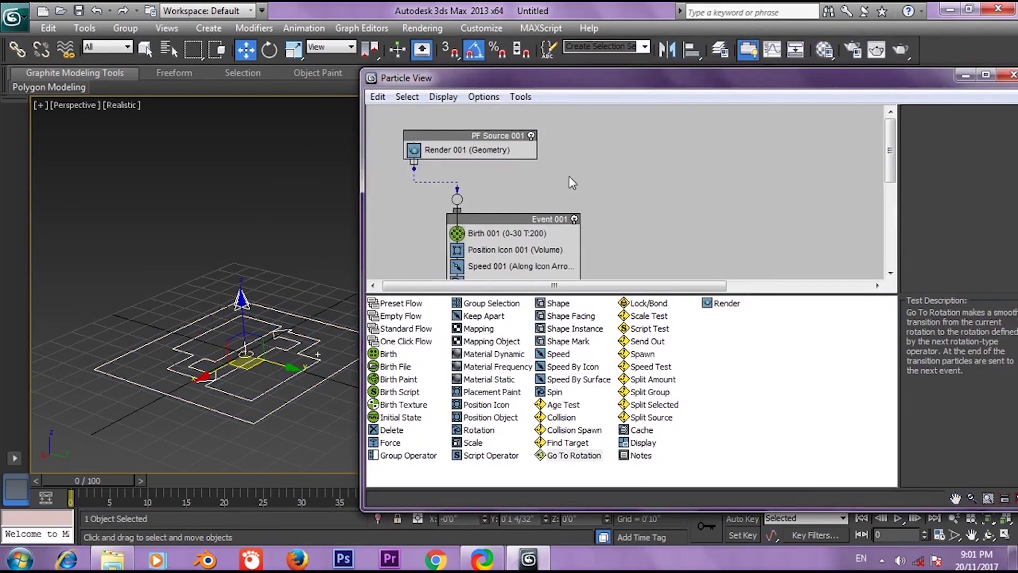
pyautogui.moveTo(430, 138)
pyautogui.mouseDown()
pyautogui.moveTo(481, 152)
pyautogui.moveTo(440, 148)
pyautogui.mouseUp()
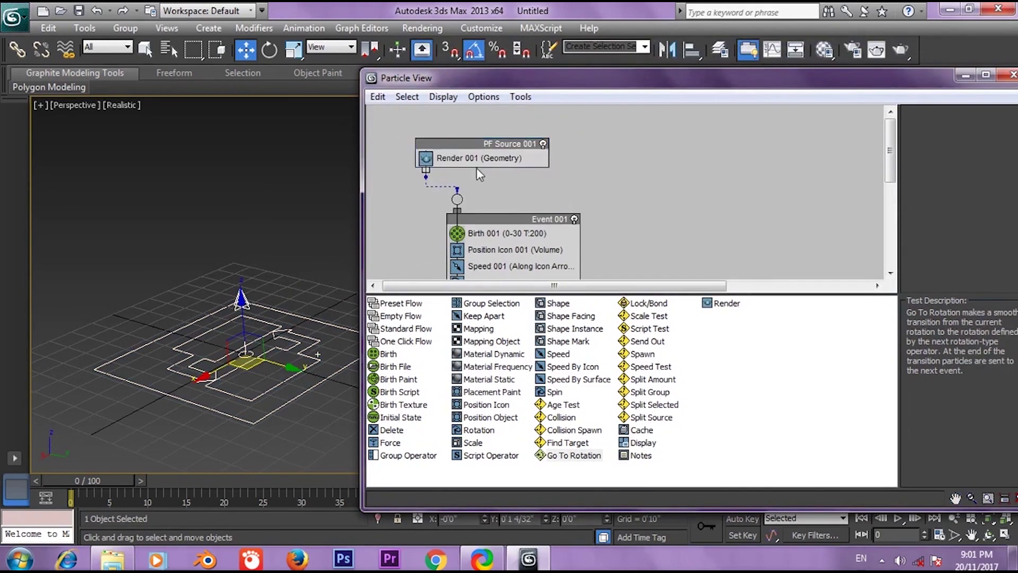
pyautogui.click(470, 147)
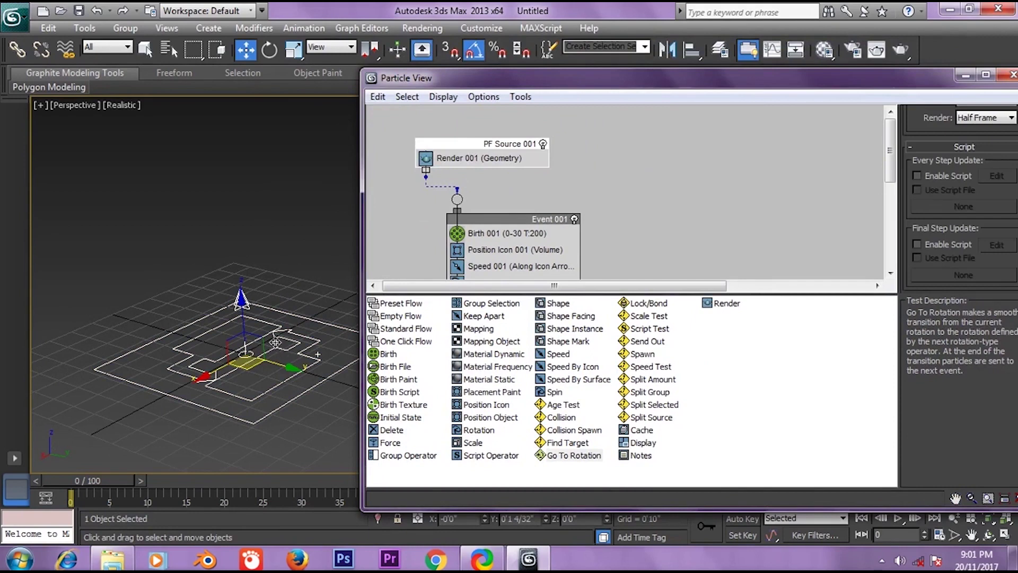
# Minimize Particle View and advance the animation to frame 23 to view the emitted particles in the viewport
pyautogui.click(965, 76)
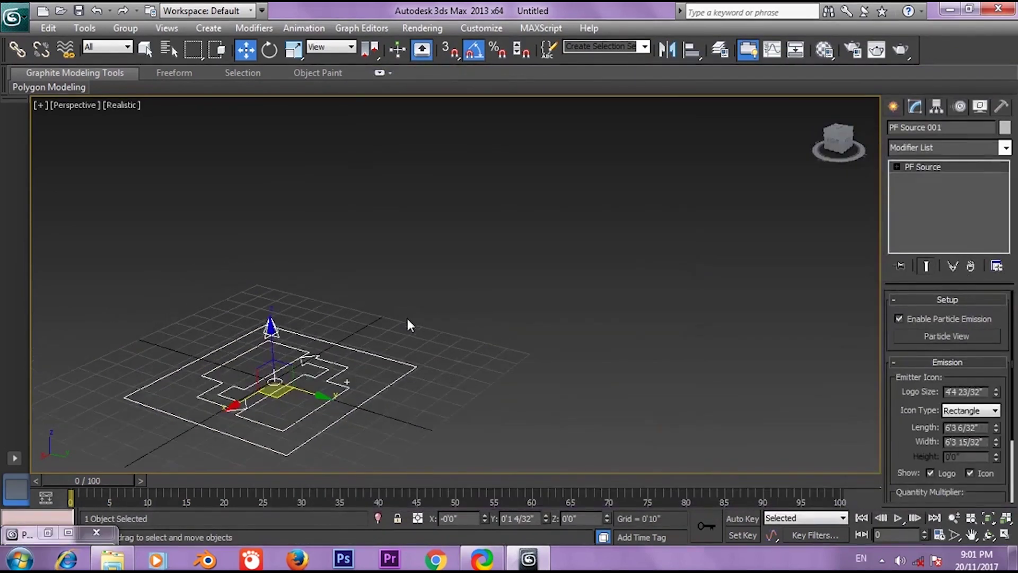
pyautogui.moveTo(111, 476); pyautogui.dragTo(308, 490)
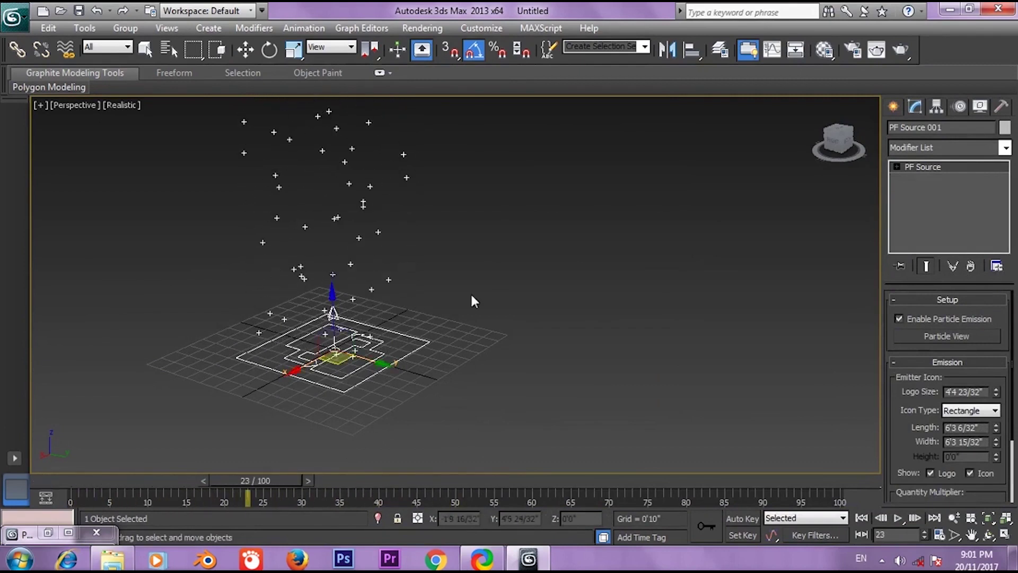
pyautogui.moveTo(477, 289); pyautogui.dragTo(509, 298, button='middle')
pyautogui.scroll(-3, 490, 360)
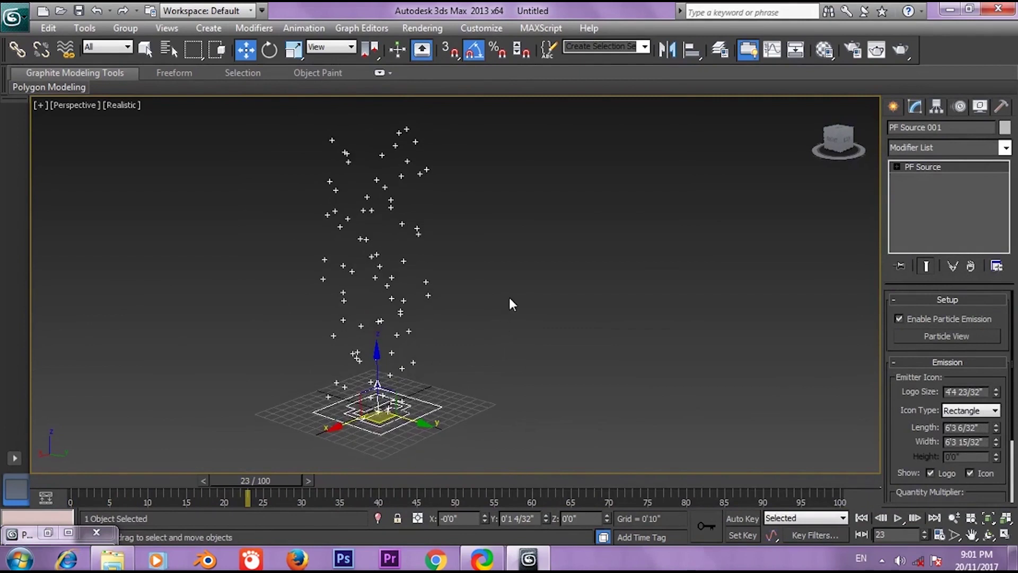
# Deselect the emitter, render the perspective view at frame 23 to check the particles, and close the rendered frame
pyautogui.click(834, 198)
pyautogui.hotkey('shift', 'q')
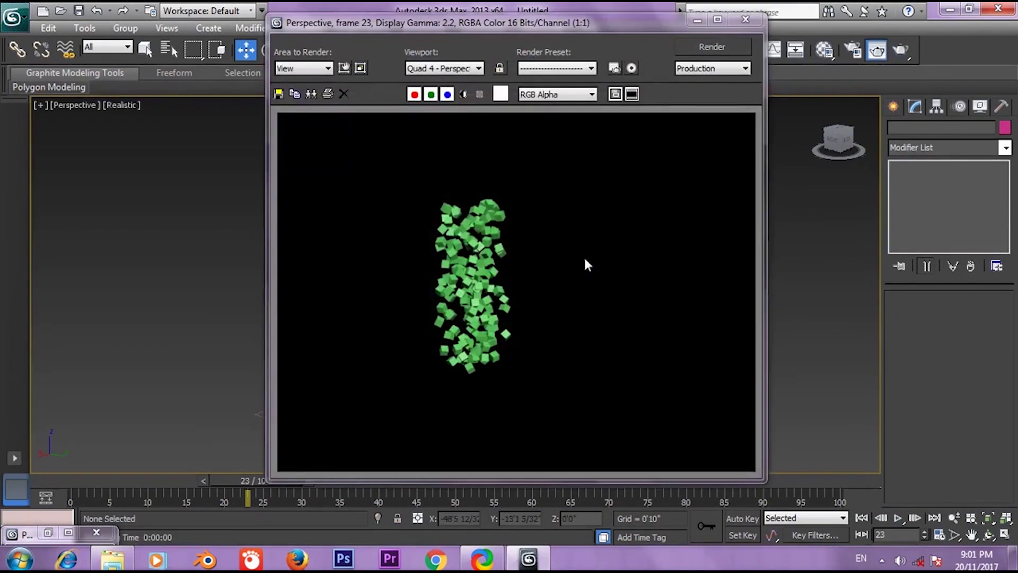
pyautogui.scroll(-1, 466, 263)
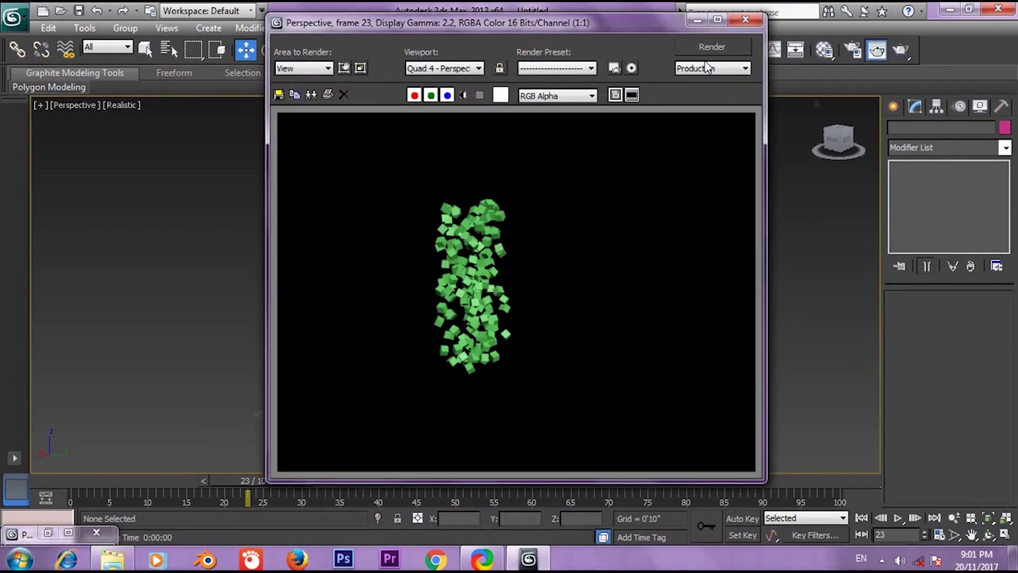
pyautogui.click(744, 20)
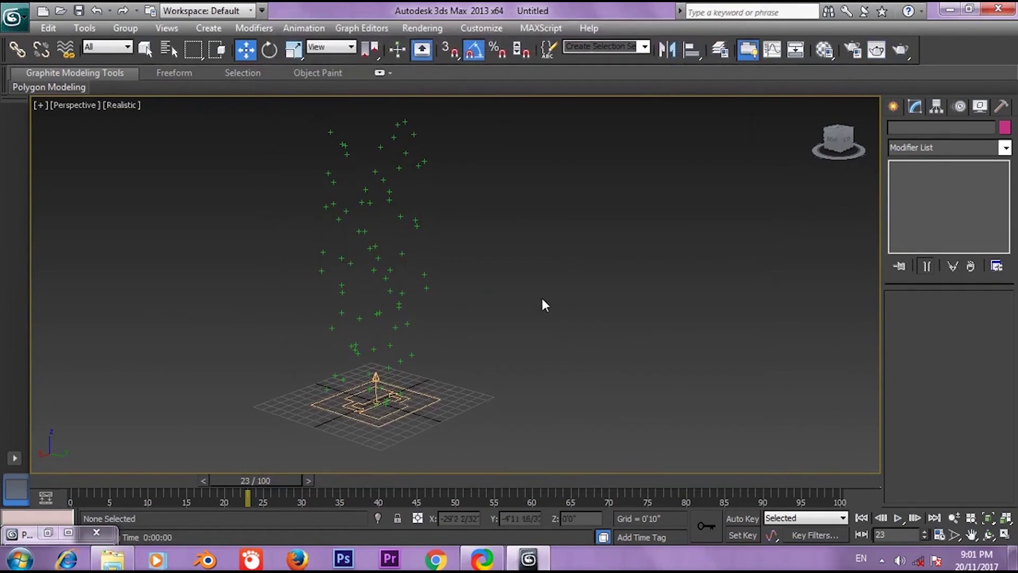
# Select the particle system, restore Particle View and arrange its window beside the particles so both are fully visible
pyautogui.click(363, 232)
pyautogui.click(47, 533)
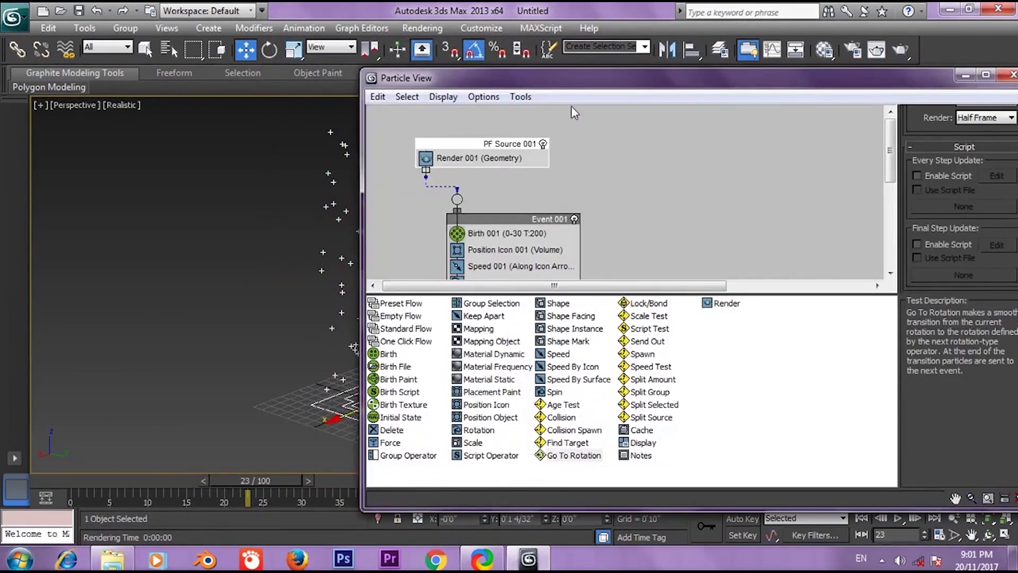
pyautogui.moveTo(600, 83); pyautogui.dragTo(711, 85)
pyautogui.moveTo(411, 267); pyautogui.dragTo(264, 283, button='middle')
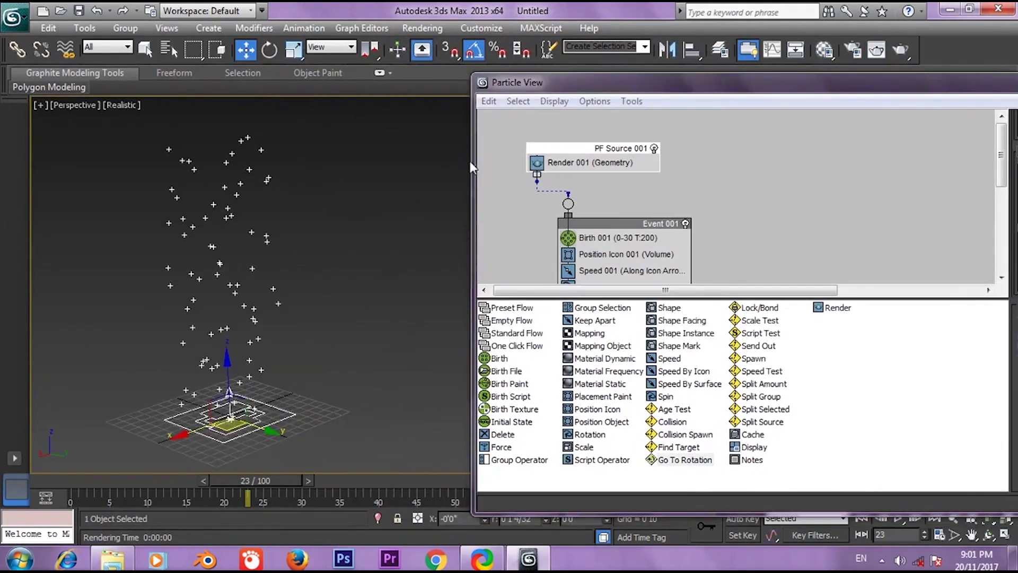
pyautogui.moveTo(530, 82); pyautogui.dragTo(488, 90)
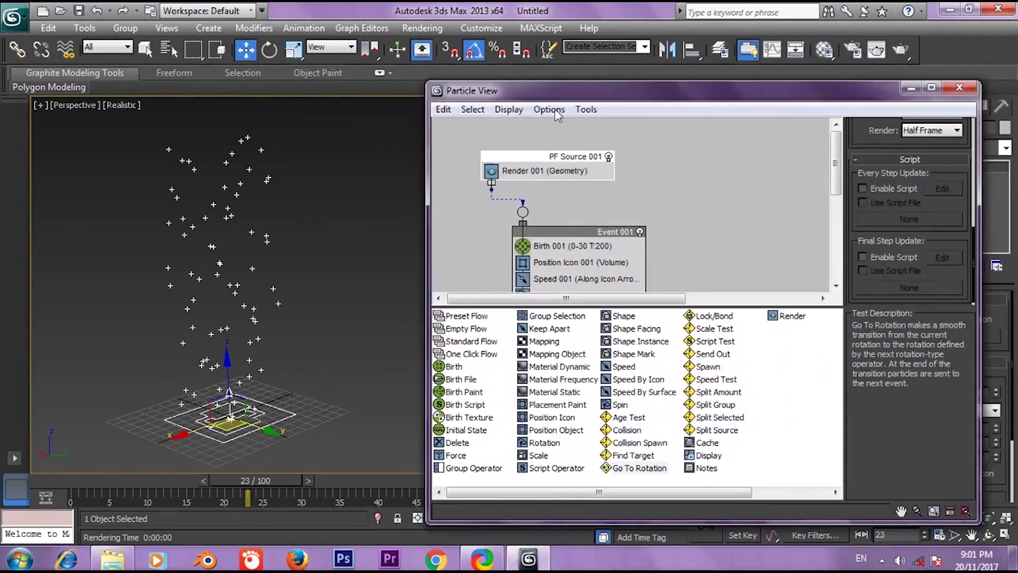
# Display the Position Icon 001 parameters in Event 001 and move the PF Source 001 node slightly away from the event
pyautogui.moveTo(734, 237); pyautogui.dragTo(722, 197, button='middle')
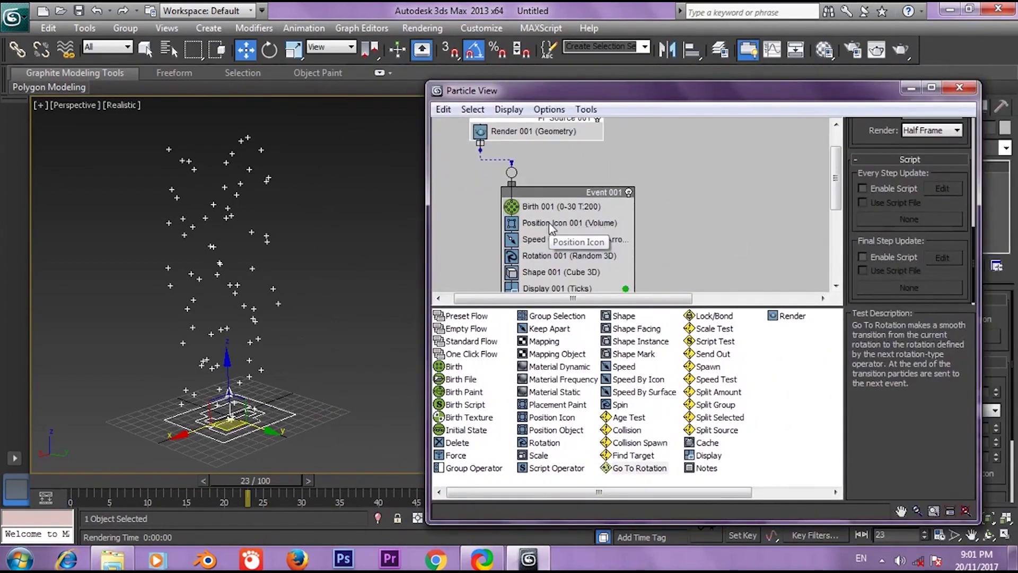
pyautogui.click(550, 223)
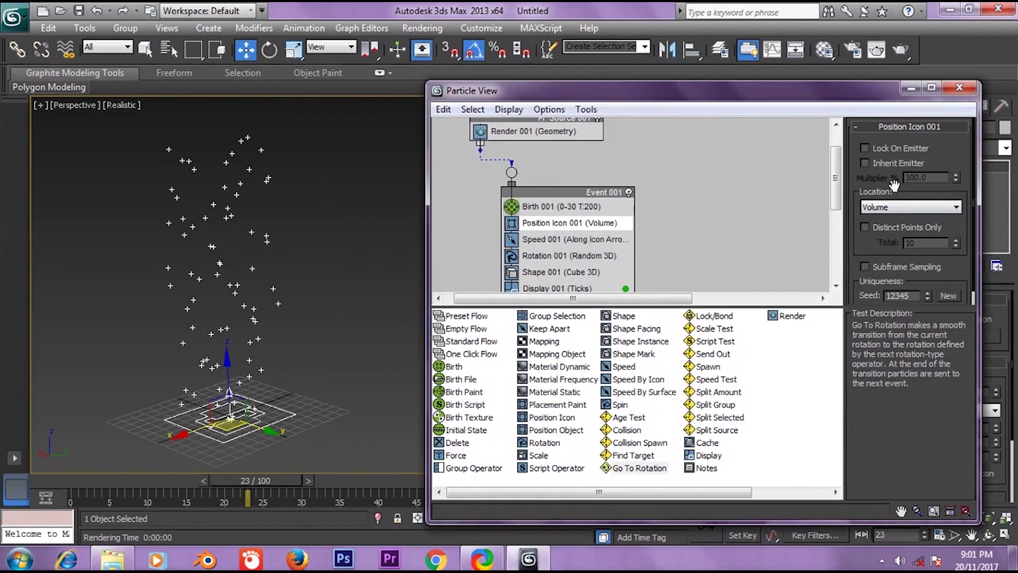
pyautogui.moveTo(684, 222); pyautogui.dragTo(691, 245, button='middle')
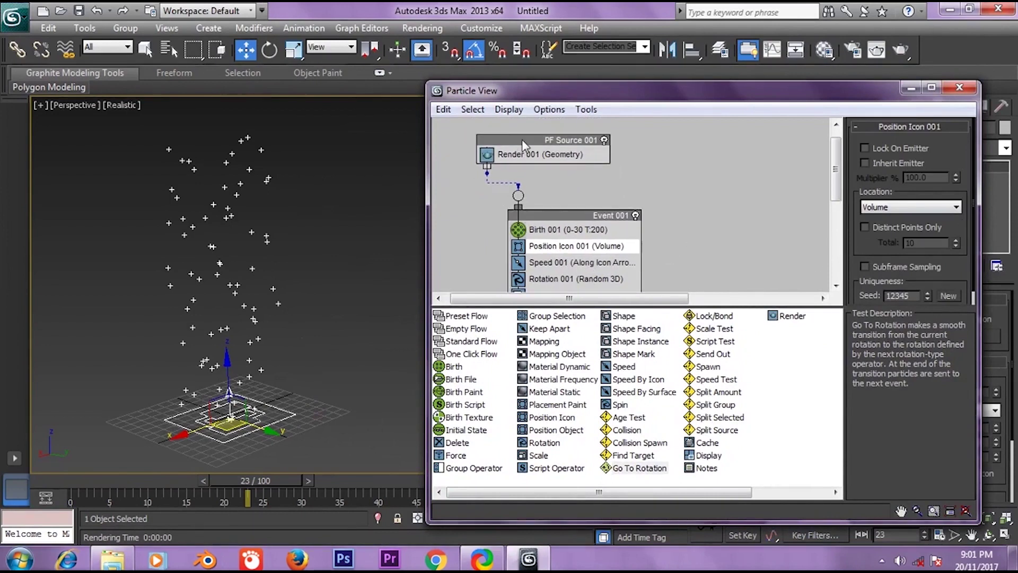
pyautogui.moveTo(523, 143); pyautogui.dragTo(520, 136)
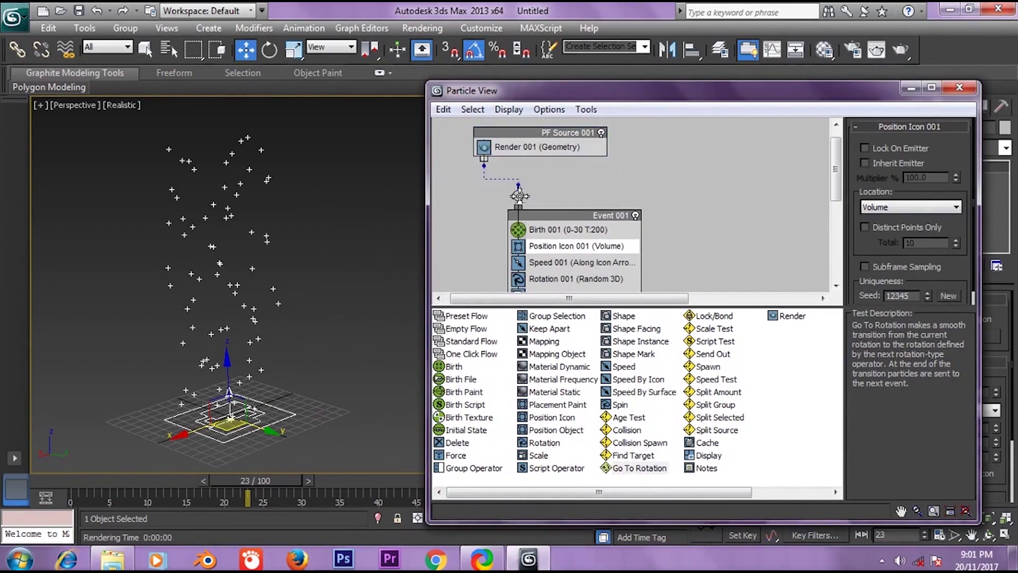
# Bring Event 001 fully into view and display its Birth 001 parameters
pyautogui.click(643, 214)
pyautogui.moveTo(660, 252); pyautogui.dragTo(661, 232, button='middle')
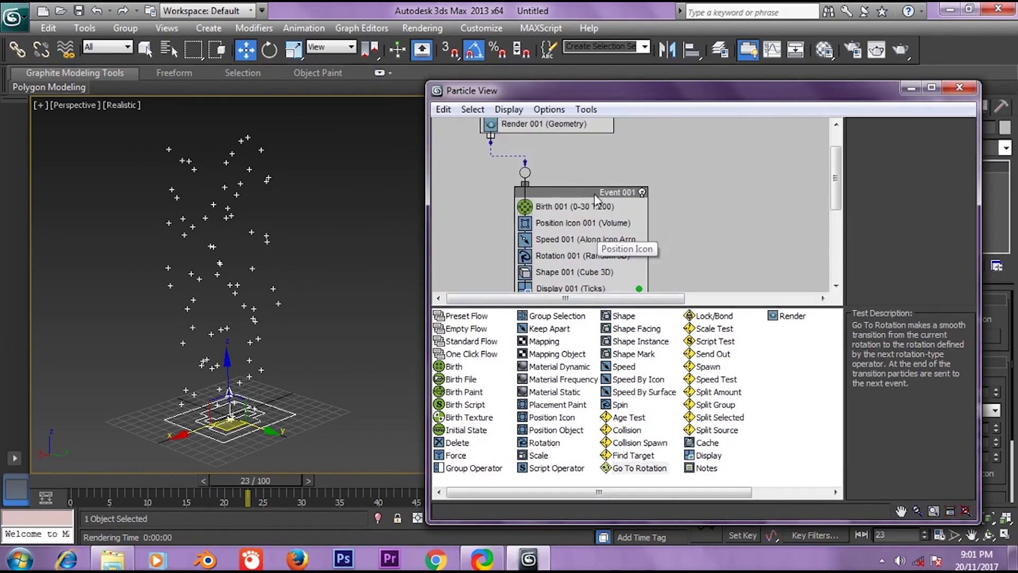
pyautogui.moveTo(616, 162)
pyautogui.mouseDown(button='middle')
pyautogui.moveTo(617, 199)
pyautogui.moveTo(625, 174)
pyautogui.mouseUp(button='middle')
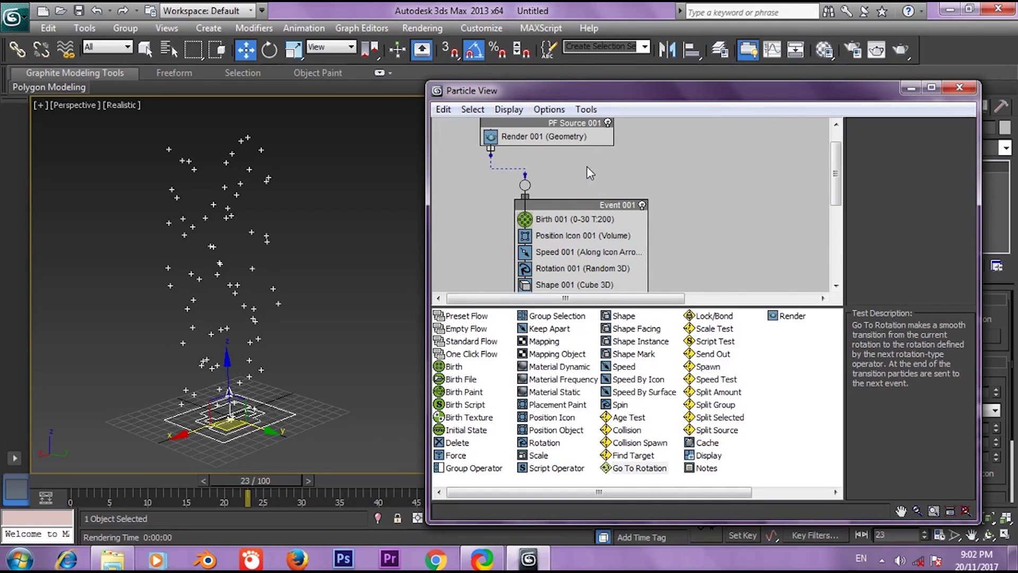
pyautogui.click(535, 219)
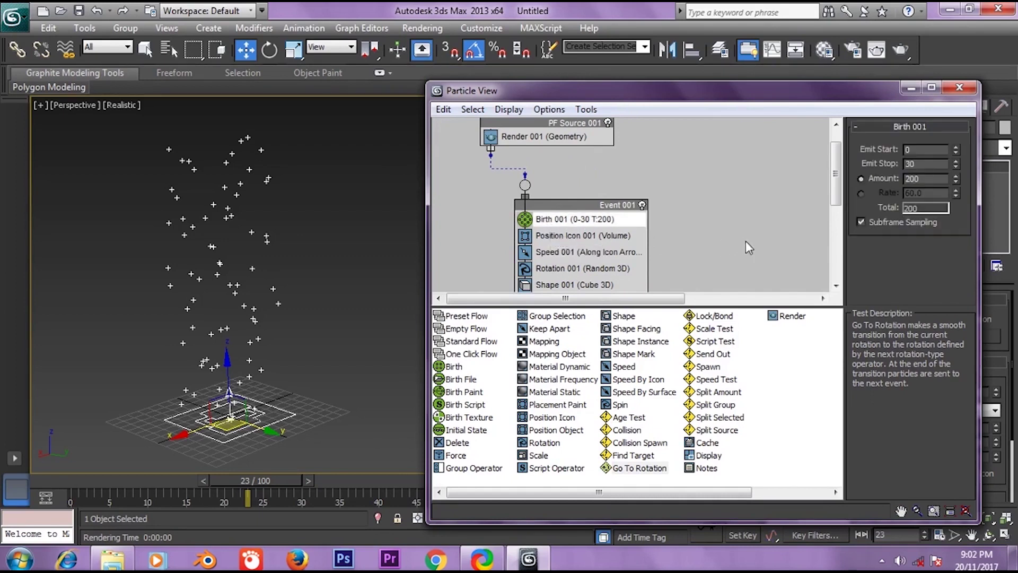
pyautogui.scroll(-2, 747, 247)
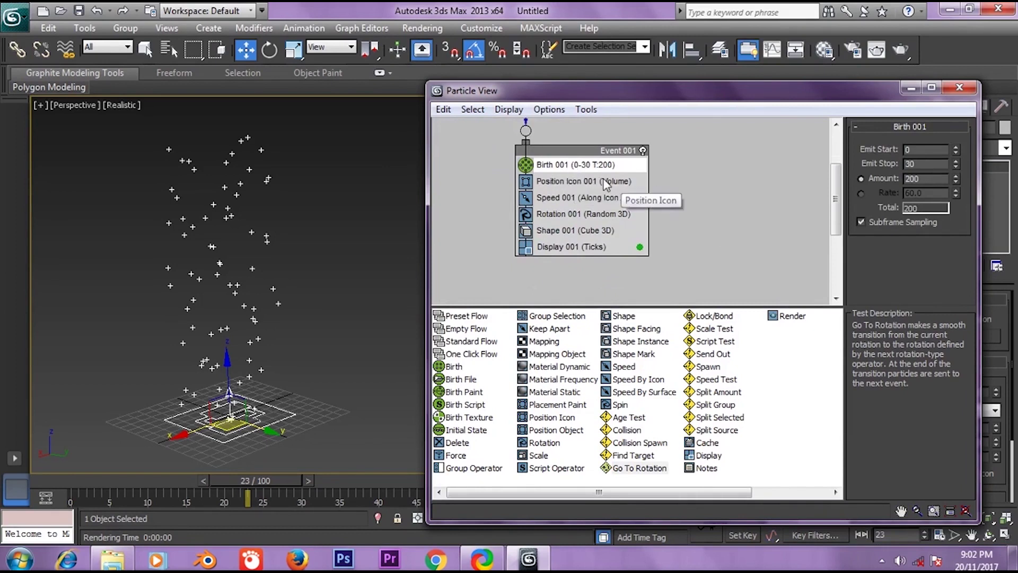
# Go through the Event 001 operators from Birth 001 down to Display 001, viewing each one's parameters
pyautogui.click(695, 189)
pyautogui.click(591, 171)
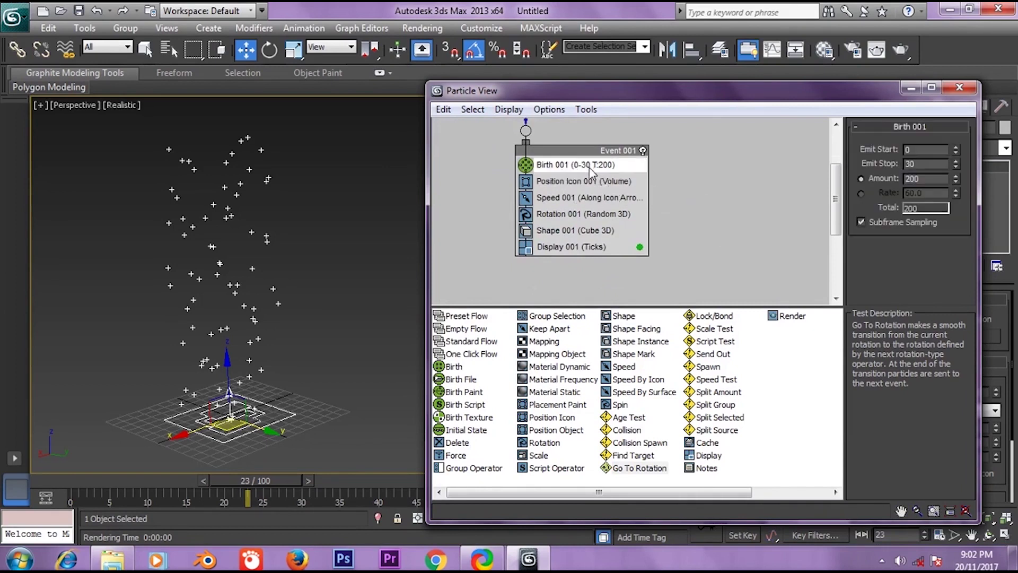
pyautogui.click(582, 185)
pyautogui.click(576, 199)
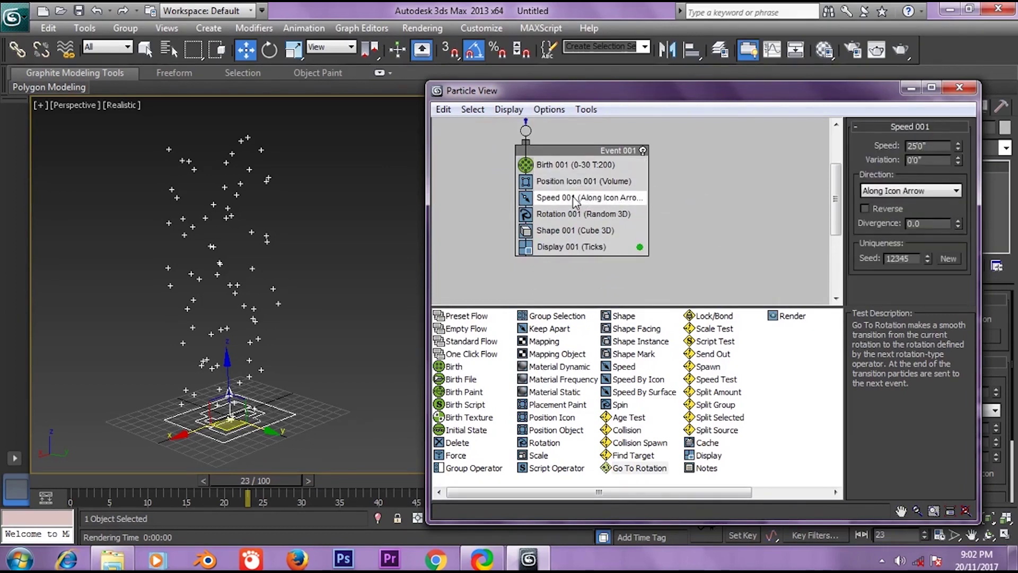
pyautogui.click(571, 214)
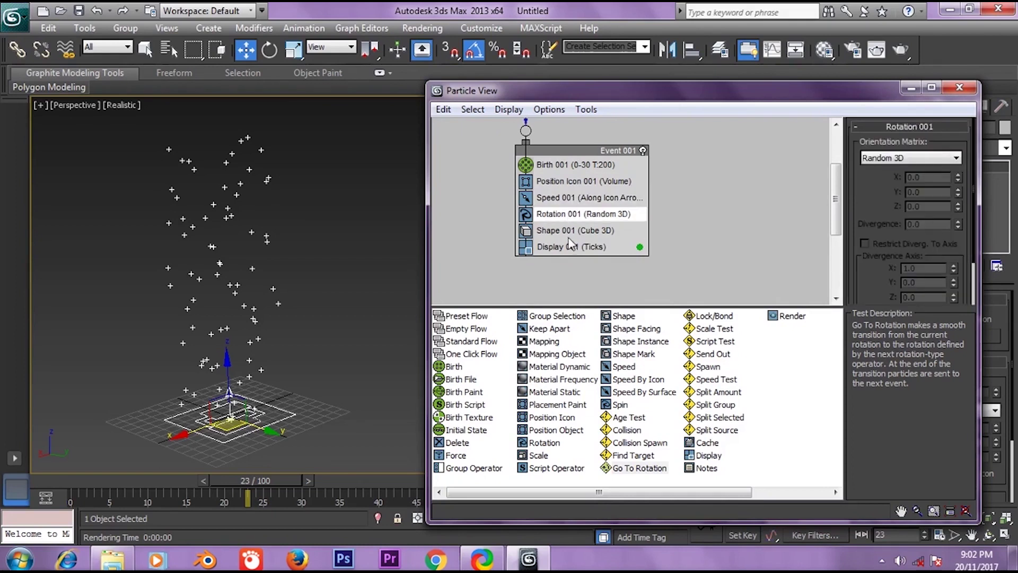
pyautogui.click(573, 231)
pyautogui.click(572, 249)
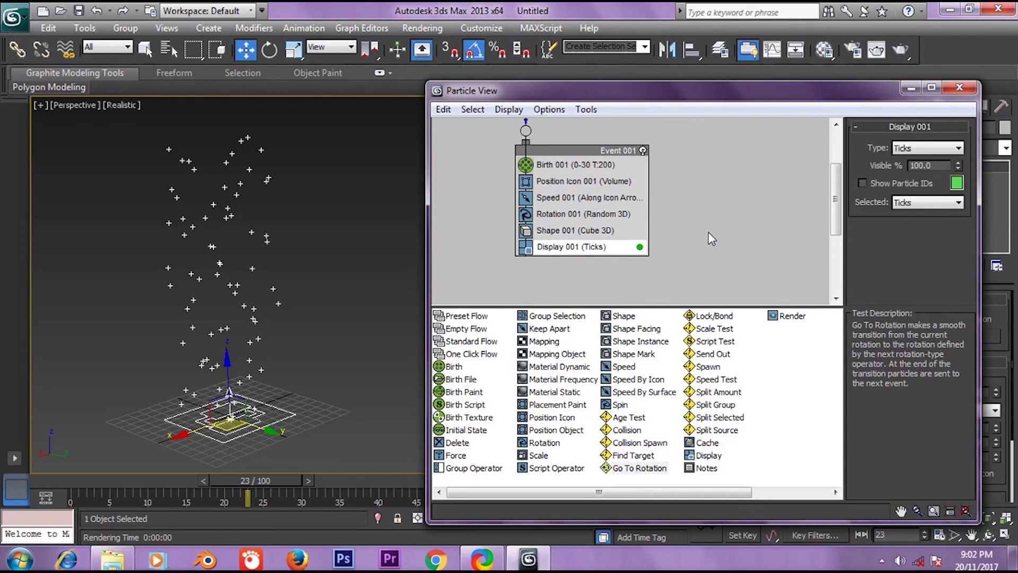
# Shift the Particle View window slightly and select the whole Event 001 node
pyautogui.scroll(1, 666, 174)
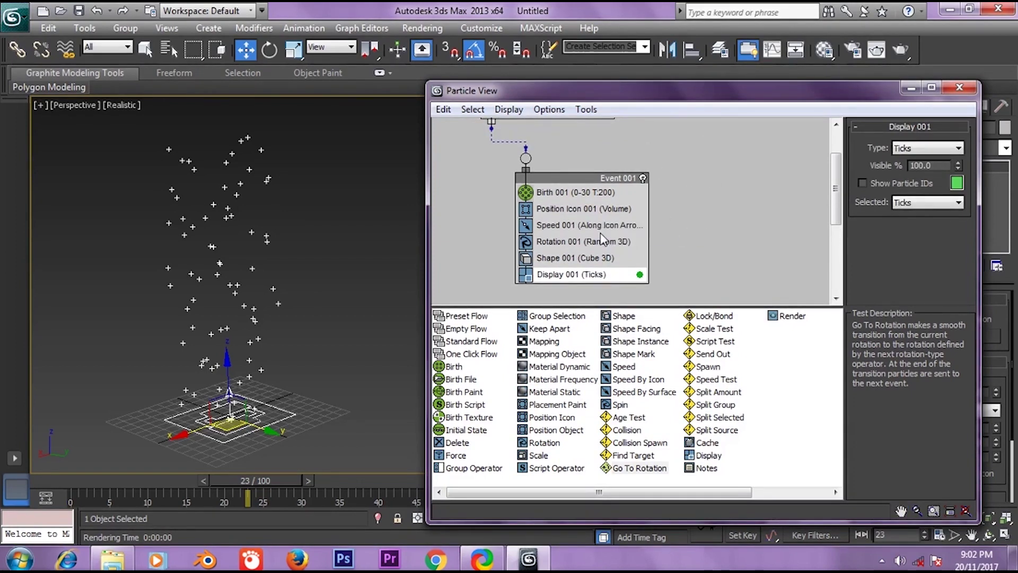
pyautogui.moveTo(611, 91); pyautogui.dragTo(624, 86)
pyautogui.scroll(1, 635, 187)
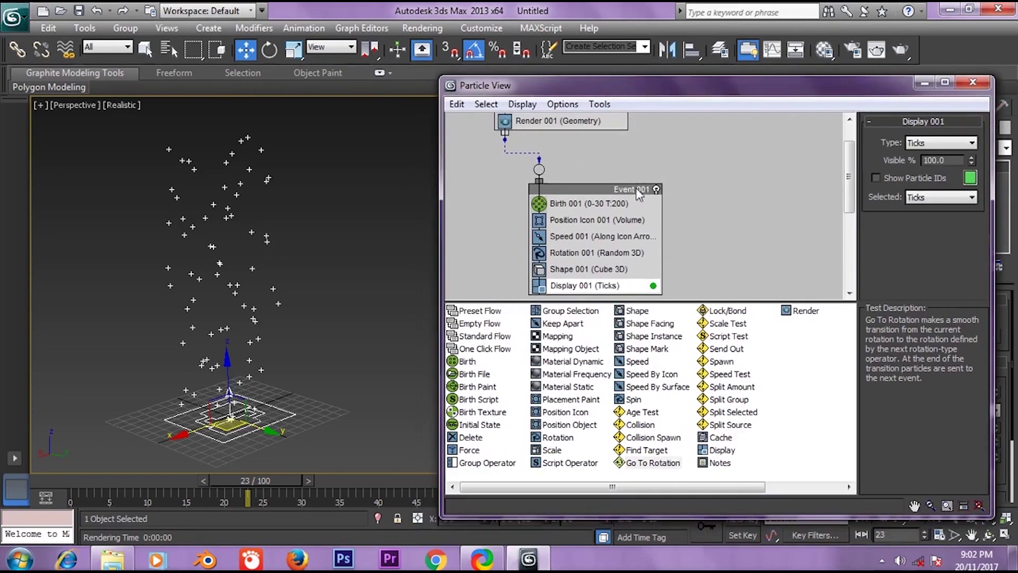
pyautogui.click(700, 154)
pyautogui.click(588, 191)
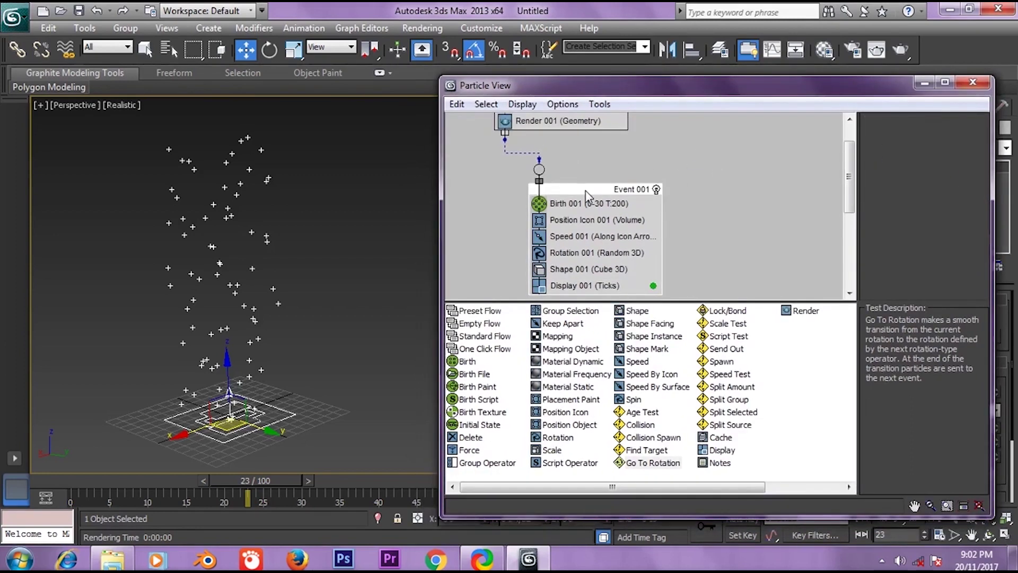
pyautogui.scroll(1, 852, 135)
pyautogui.scroll(-2, 851, 176)
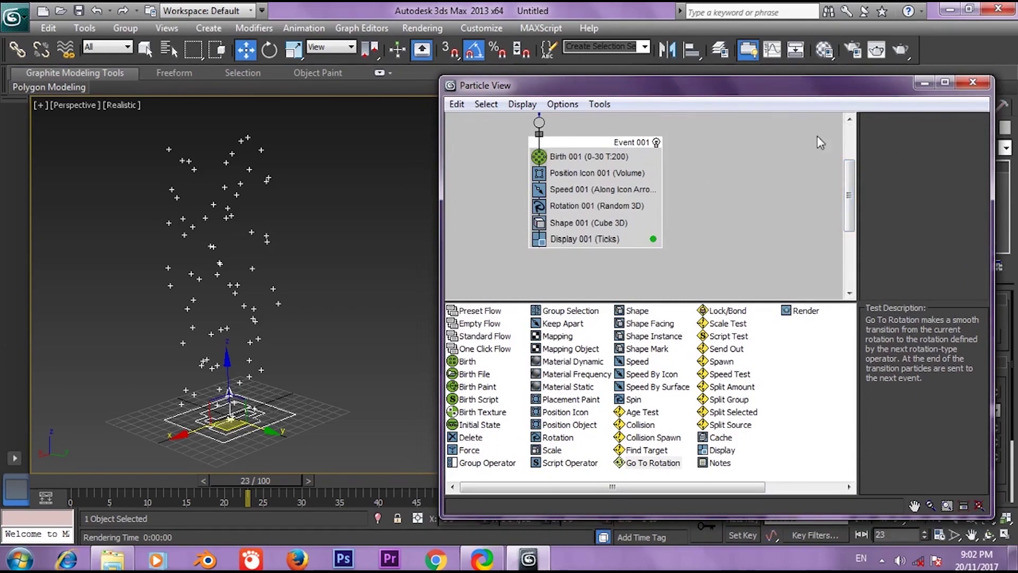
# Disable and re-enable Event 001 twice to compare the particles in the viewport, leaving the event enabled
pyautogui.click(696, 161)
pyautogui.moveTo(698, 142); pyautogui.dragTo(695, 161, button='middle')
pyautogui.click(652, 160)
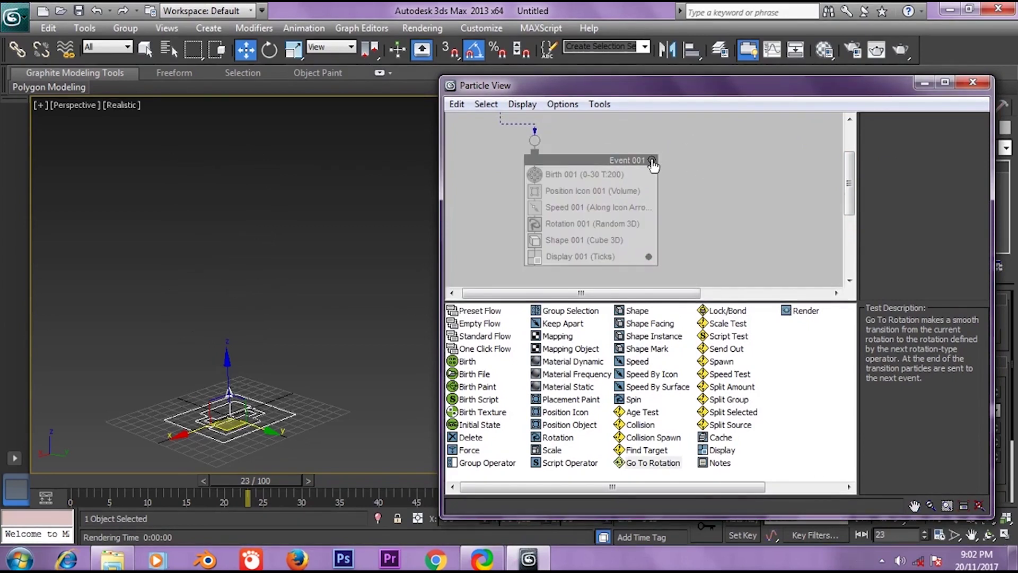
pyautogui.click(651, 160)
pyautogui.click(651, 160)
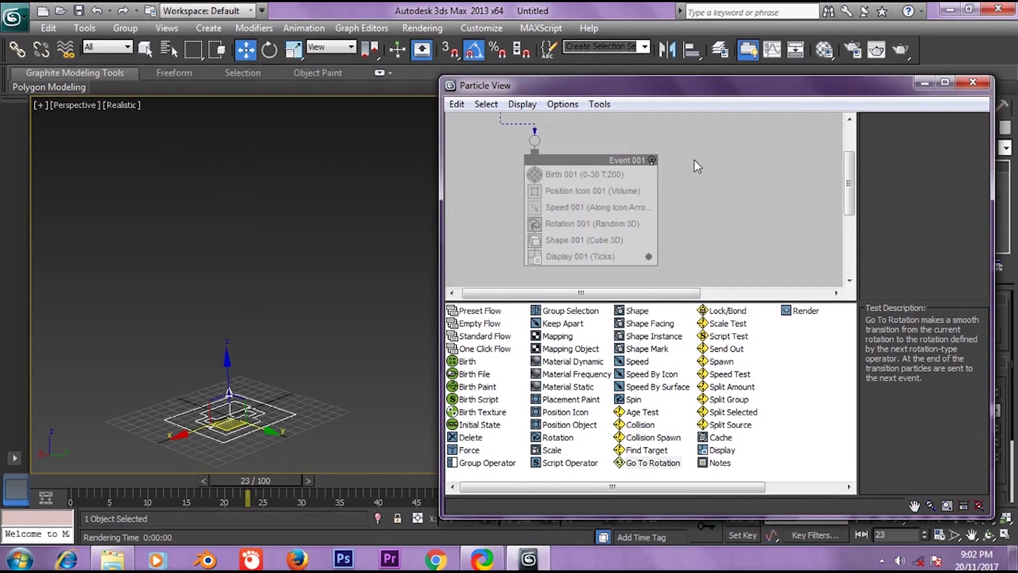
pyautogui.click(651, 160)
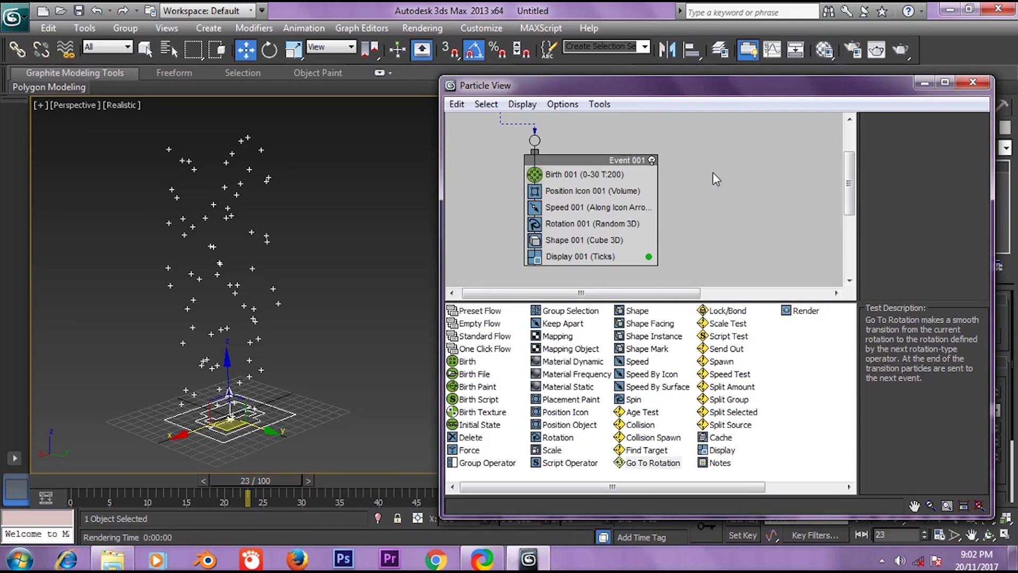
# Display the Birth 001 parameters, reposition the Particle View window and highlight the Emit Start value
pyautogui.moveTo(657, 79); pyautogui.dragTo(648, 69)
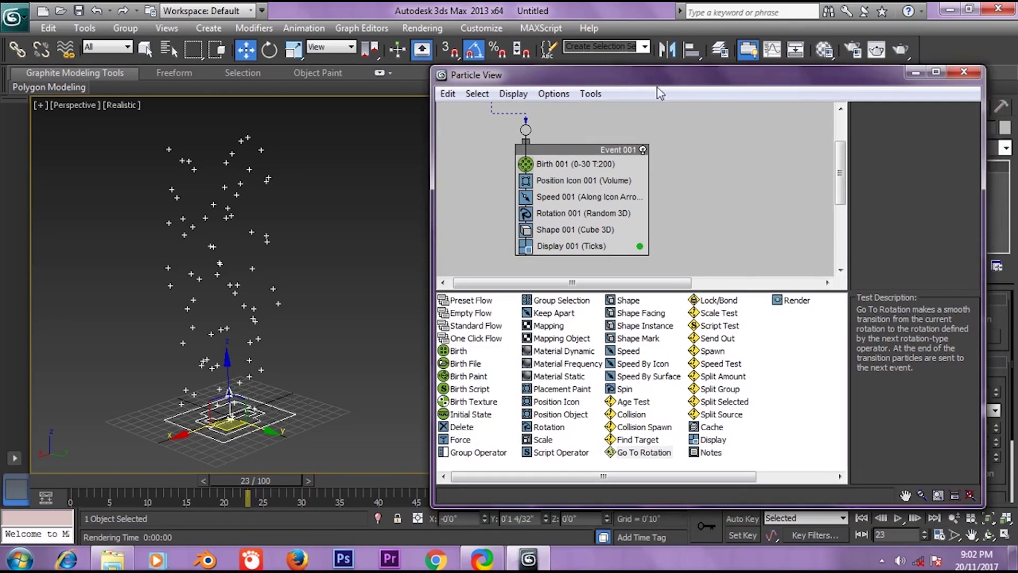
pyautogui.scroll(-2, 673, 188)
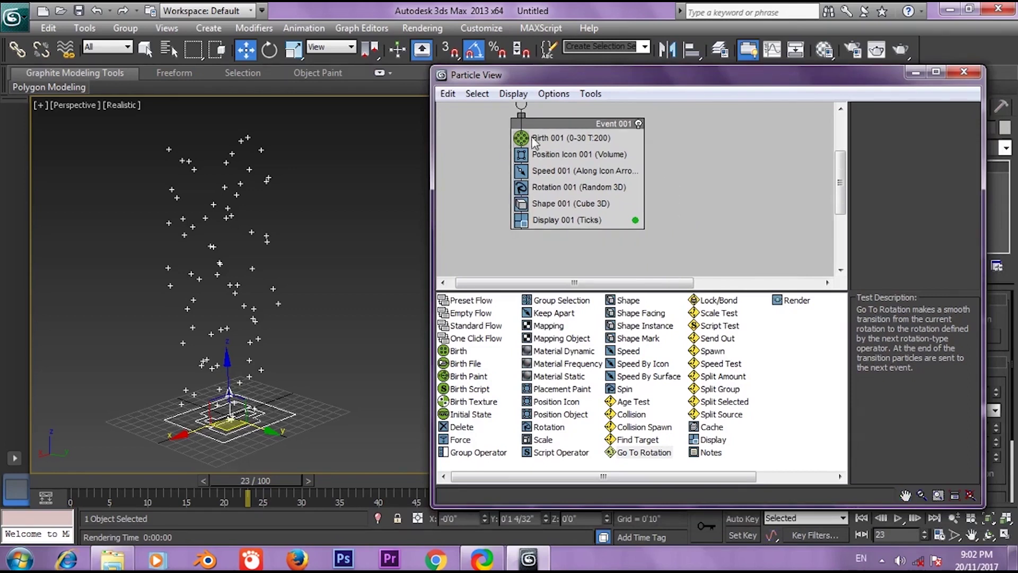
pyautogui.click(552, 141)
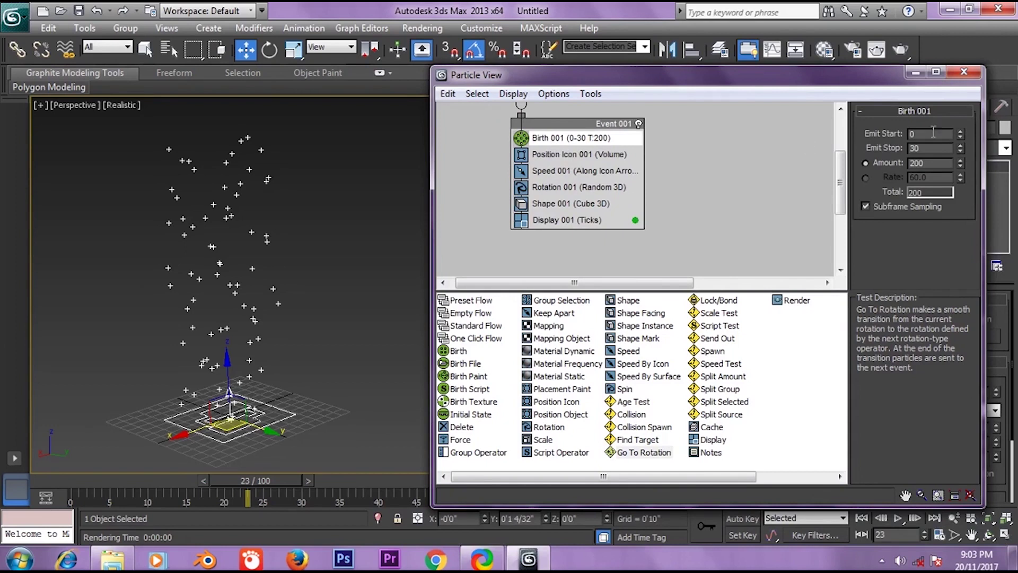
pyautogui.moveTo(923, 133); pyautogui.dragTo(858, 126)
pyautogui.moveTo(832, 76); pyautogui.dragTo(783, 53)
pyautogui.click(871, 109)
pyautogui.moveTo(883, 110); pyautogui.dragTo(780, 105)
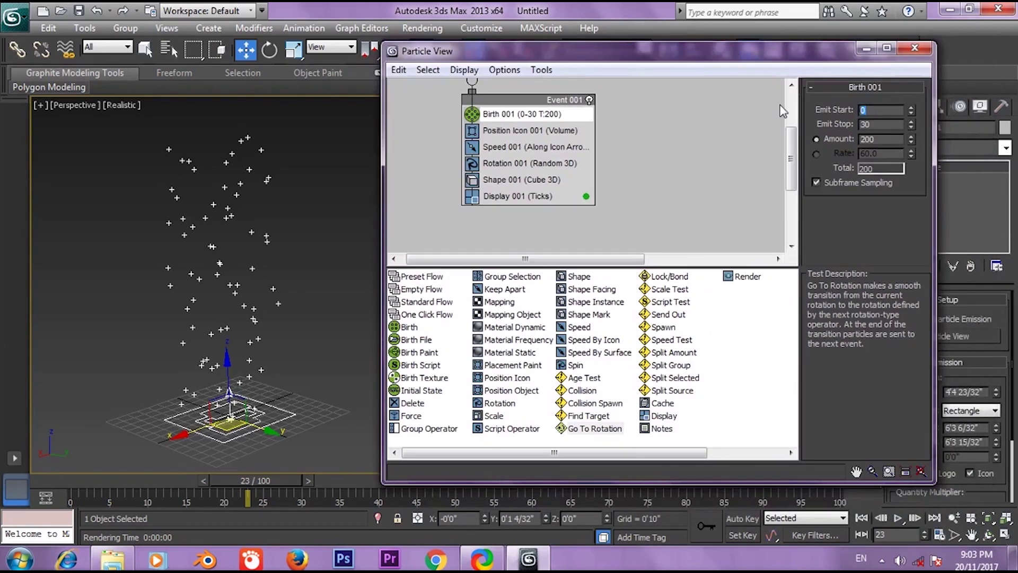
# Scrub the animation back to frame 0 to check when emission starts, and move Particle View clear of the particles
pyautogui.moveTo(293, 486); pyautogui.dragTo(86, 492)
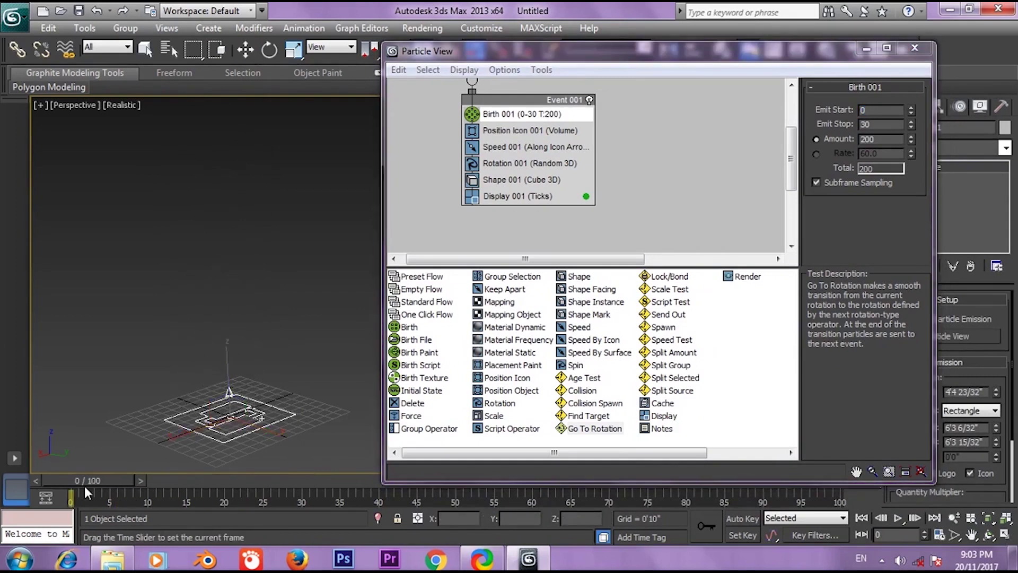
pyautogui.press('w')
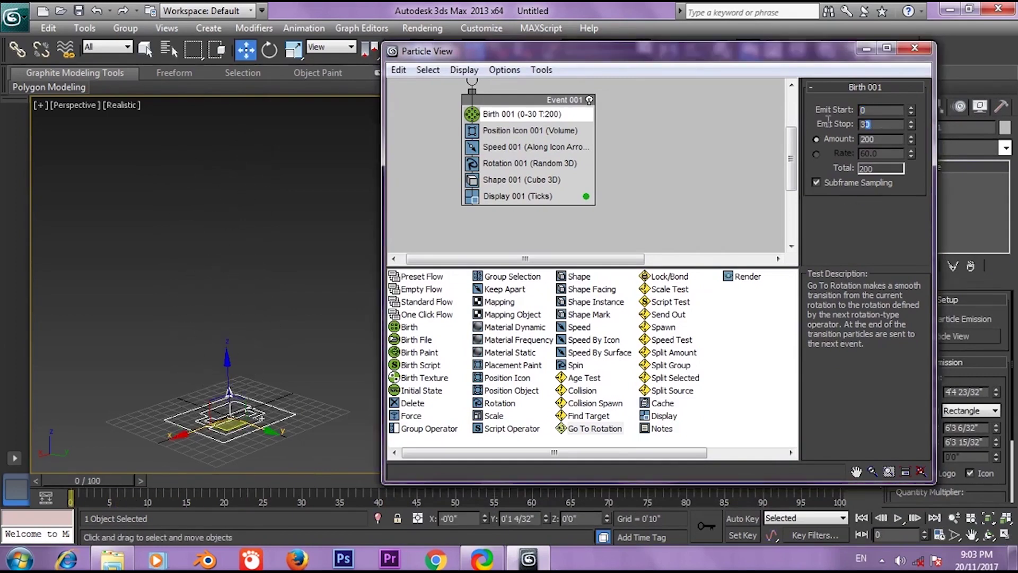
pyautogui.moveTo(783, 52); pyautogui.dragTo(842, 40)
pyautogui.moveTo(110, 479); pyautogui.dragTo(80, 489)
pyautogui.press('w')
pyautogui.moveTo(685, 46); pyautogui.dragTo(673, 84)
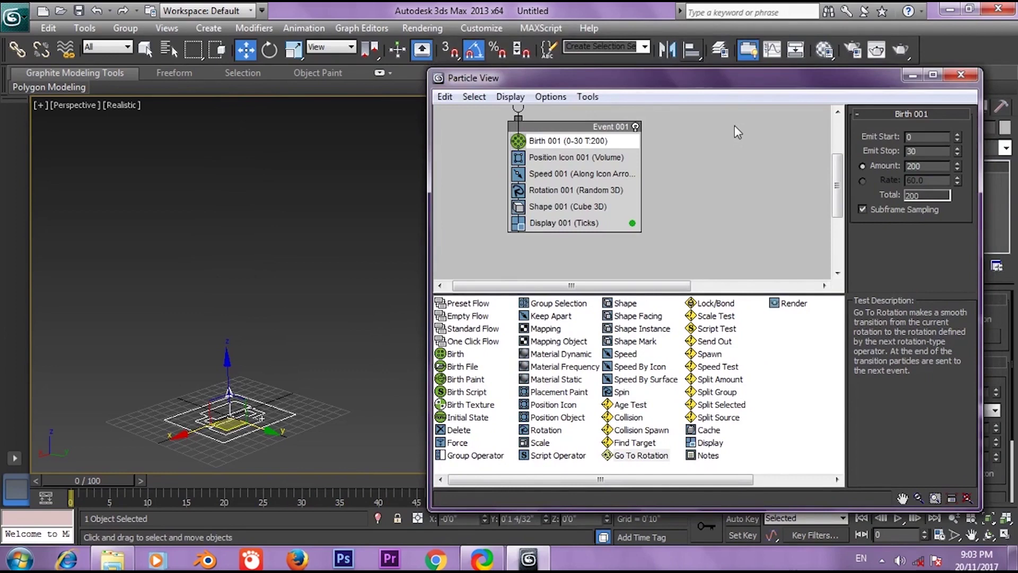
# Set the Birth 001 Emit Start to 30 and Emit Stop to 50
pyautogui.click(635, 141)
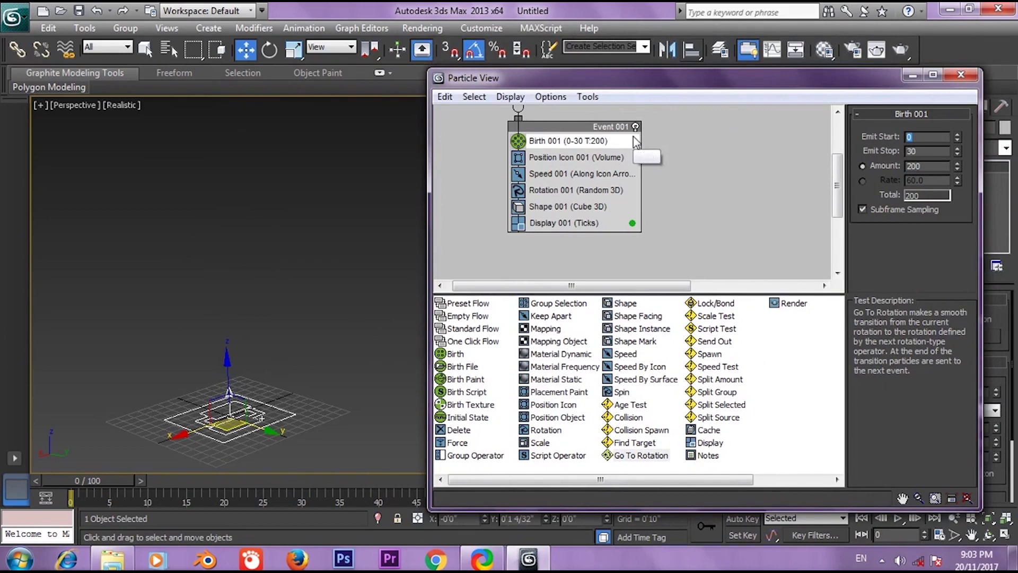
pyautogui.write('3')
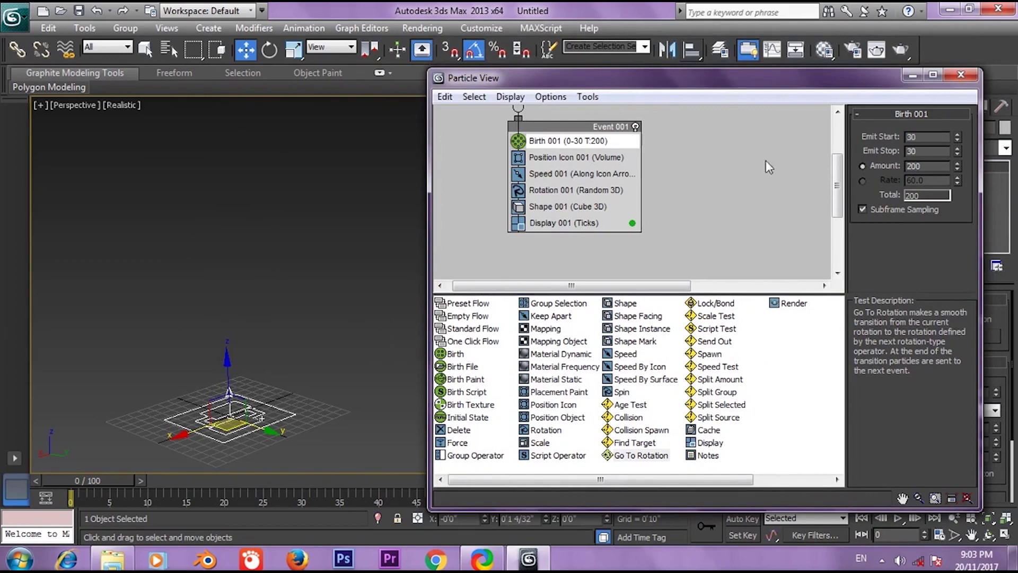
pyautogui.press('Tab')
pyautogui.write('50')
# Adjust the Particle View window and scrub the animation to frame 50 to check the particles emitted between frames 30 and 50
pyautogui.moveTo(790, 85); pyautogui.dragTo(793, 80)
pyautogui.moveTo(91, 478); pyautogui.dragTo(512, 489)
pyautogui.press('w')
pyautogui.press('w')
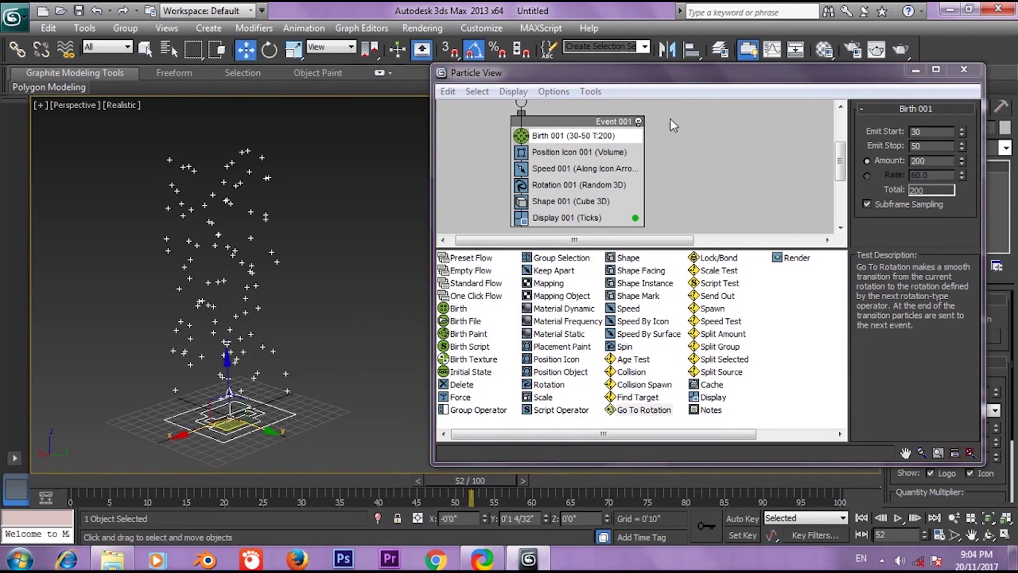
pyautogui.moveTo(670, 73); pyautogui.dragTo(661, 70)
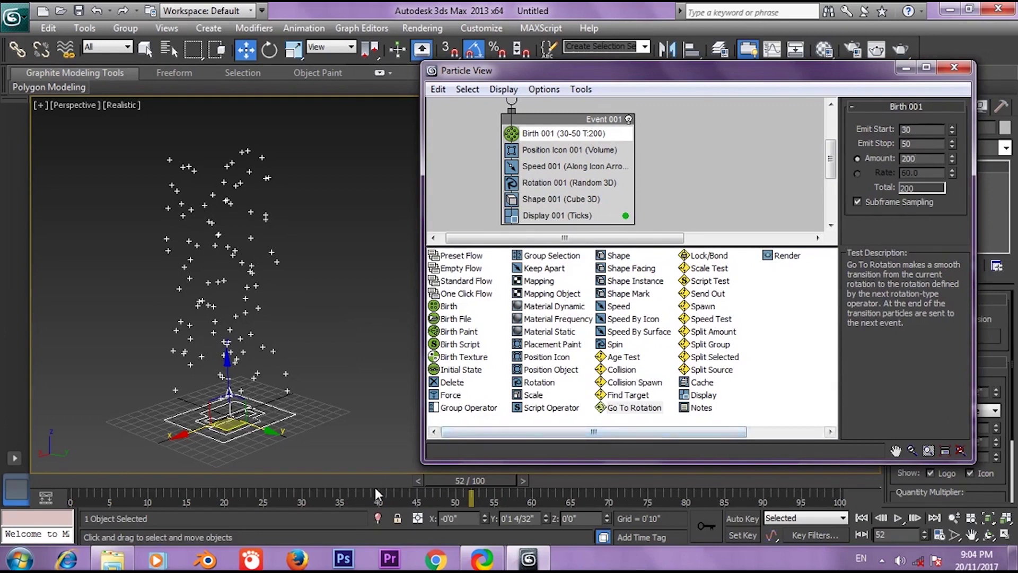
pyautogui.moveTo(375, 488); pyautogui.dragTo(483, 476)
pyautogui.press('w')
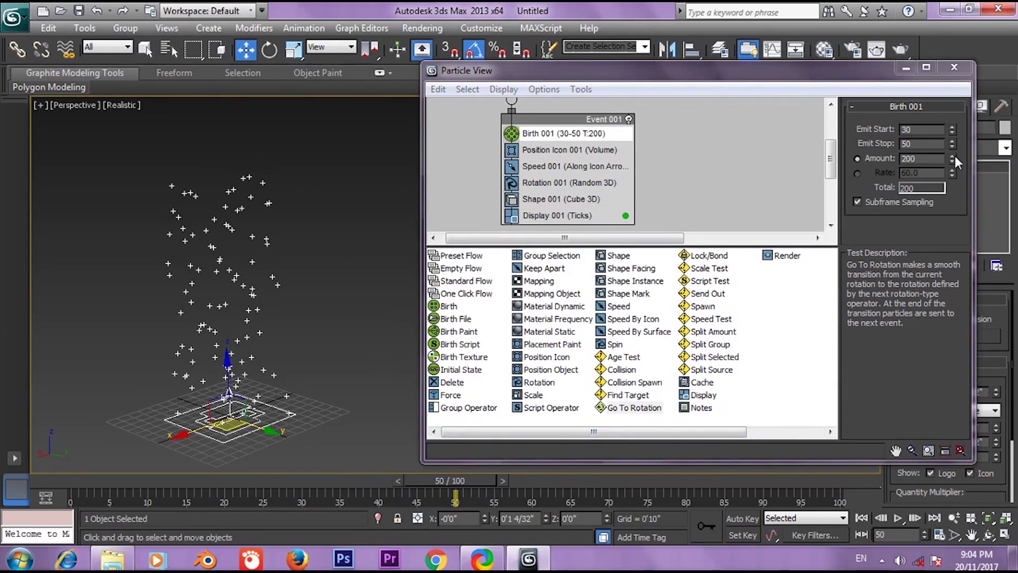
# Raise the Birth 001 Amount to 268, then switch the particle emission from Amount to Rate
pyautogui.moveTo(953, 157); pyautogui.dragTo(795, 102)
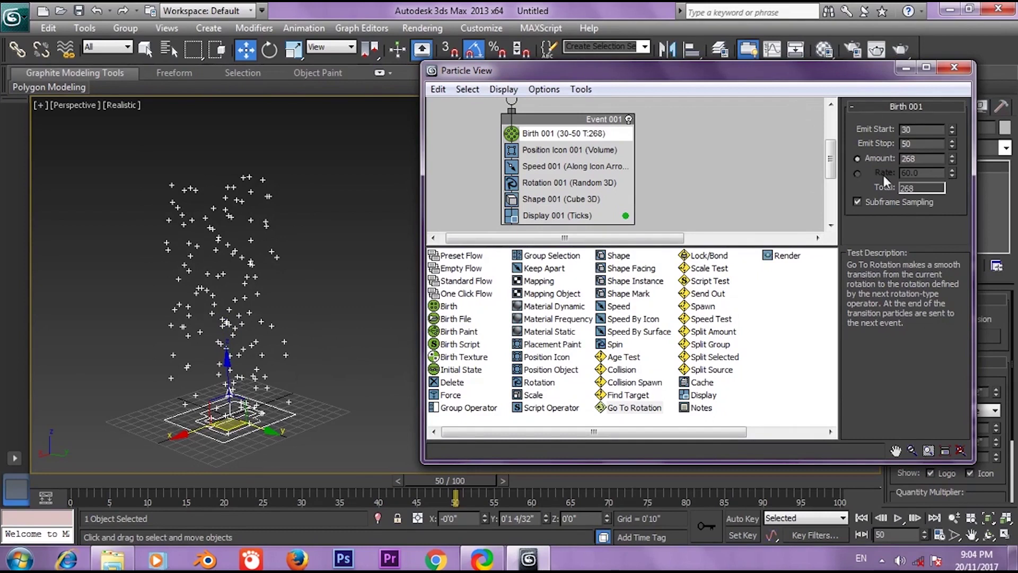
pyautogui.moveTo(865, 71); pyautogui.dragTo(861, 66)
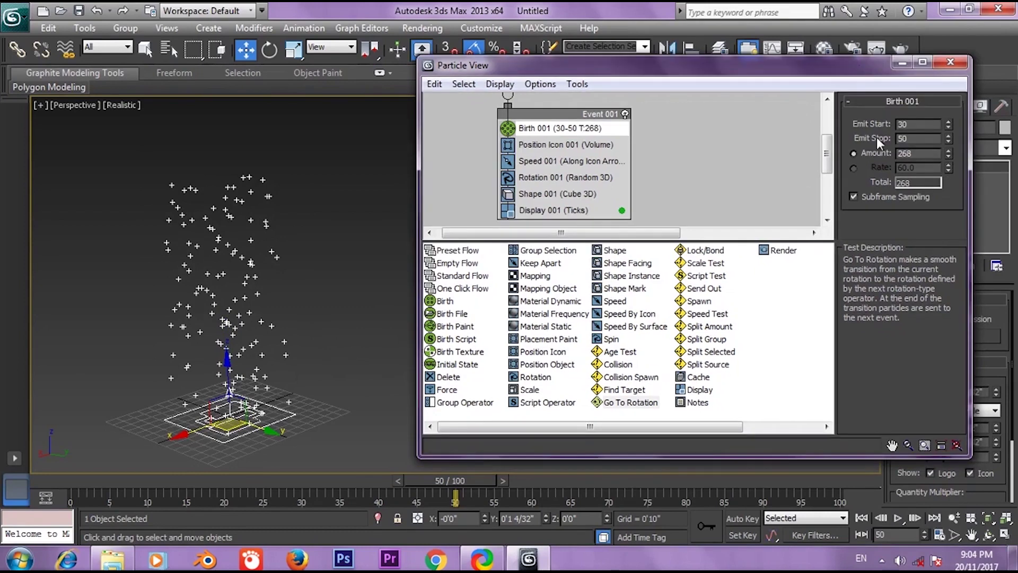
pyautogui.click(853, 168)
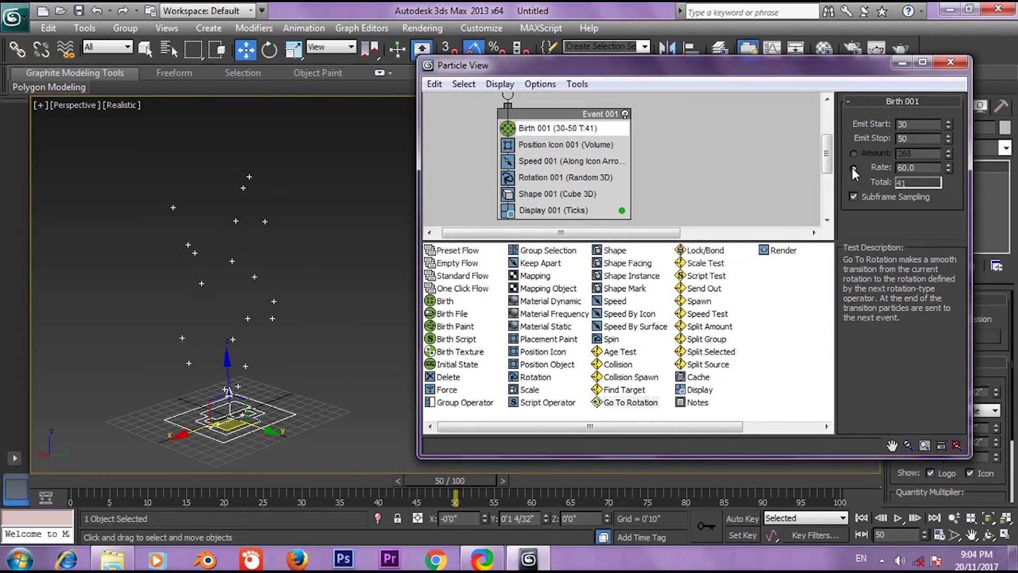
pyautogui.click(935, 167)
# Return the animation to frame 0 and reselect the particle emitter in the viewport
pyautogui.moveTo(246, 480); pyautogui.dragTo(74, 486)
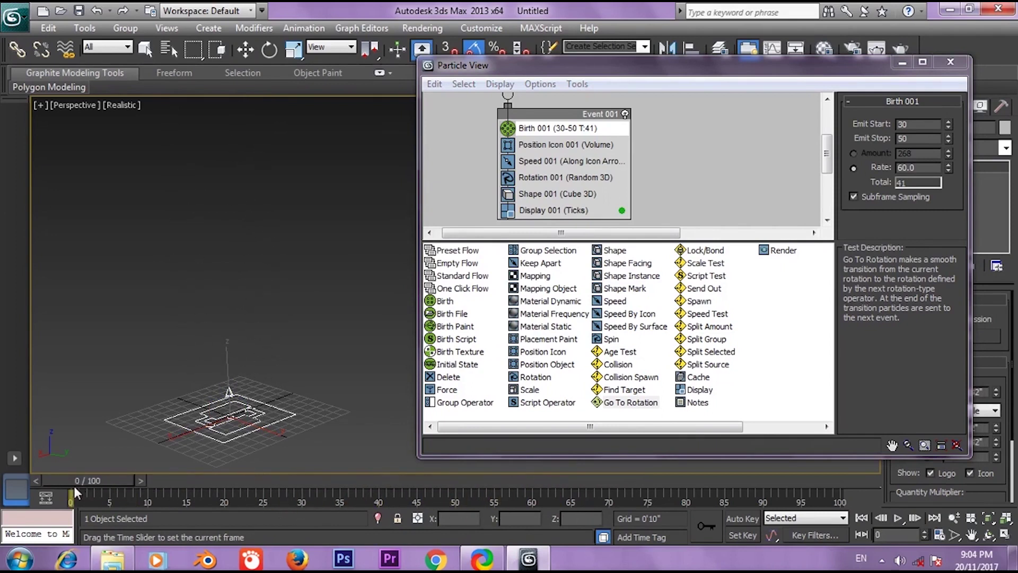
pyautogui.click(239, 287)
pyautogui.click(234, 401)
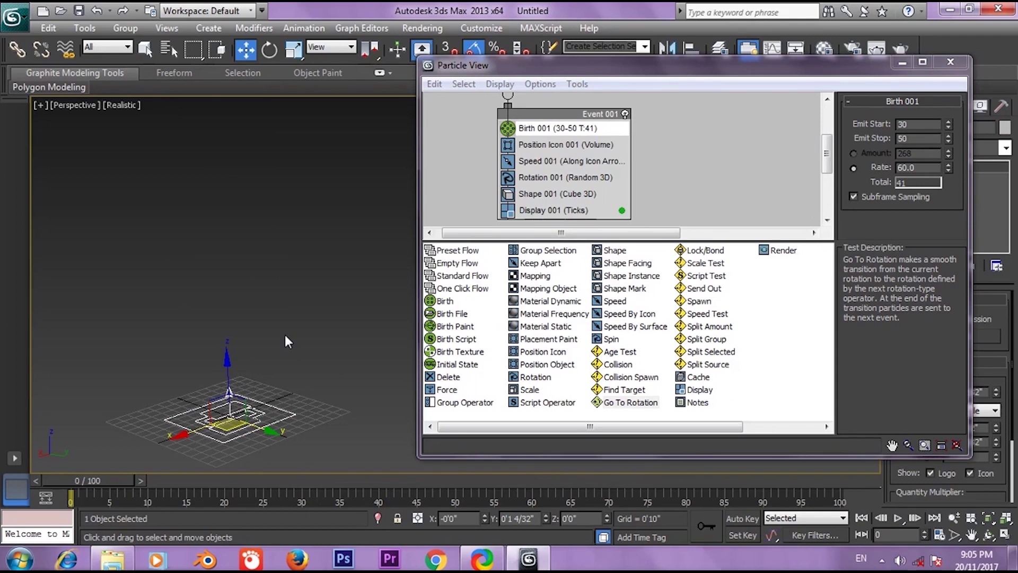
pyautogui.click(742, 113)
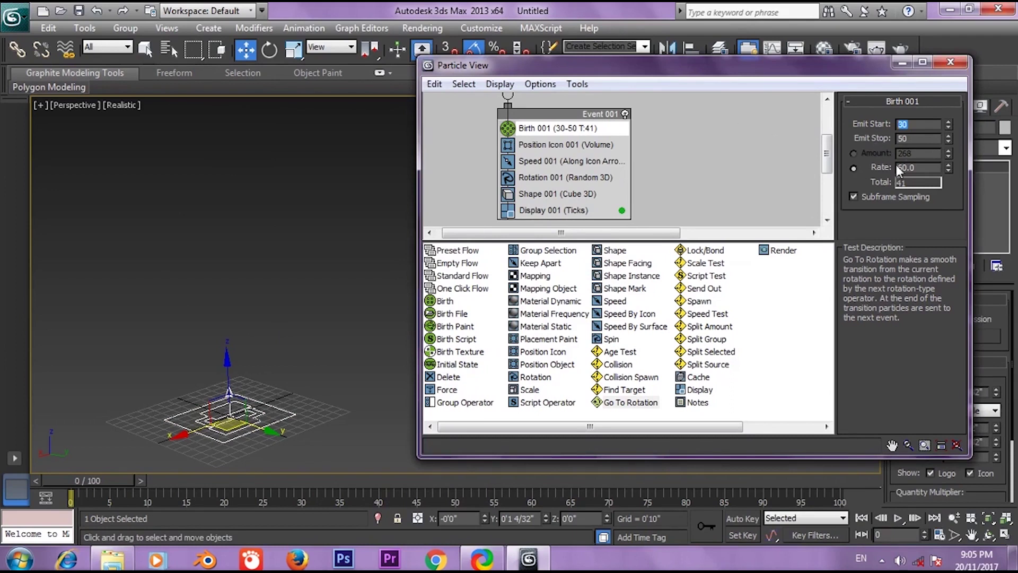
# Set the Birth 001 Emit Start to 0 and Emit Stop to 10, and scrub the animation to check the emission
pyautogui.click(923, 170)
pyautogui.doubleClick(921, 125)
pyautogui.write('0')
pyautogui.press('Tab')
pyautogui.write('10')
pyautogui.press('Return')
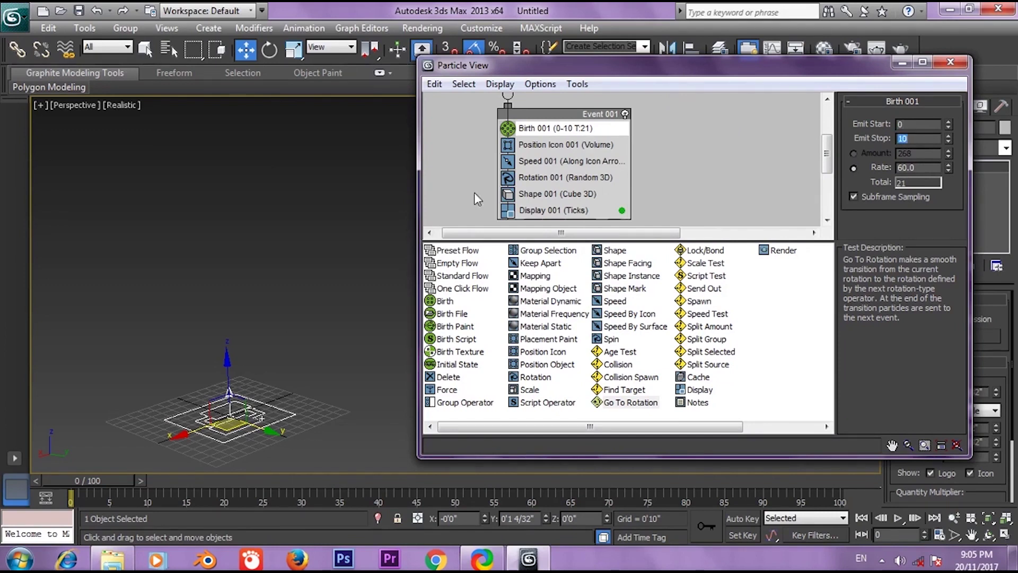
pyautogui.moveTo(135, 480); pyautogui.dragTo(80, 485)
pyautogui.click(454, 65)
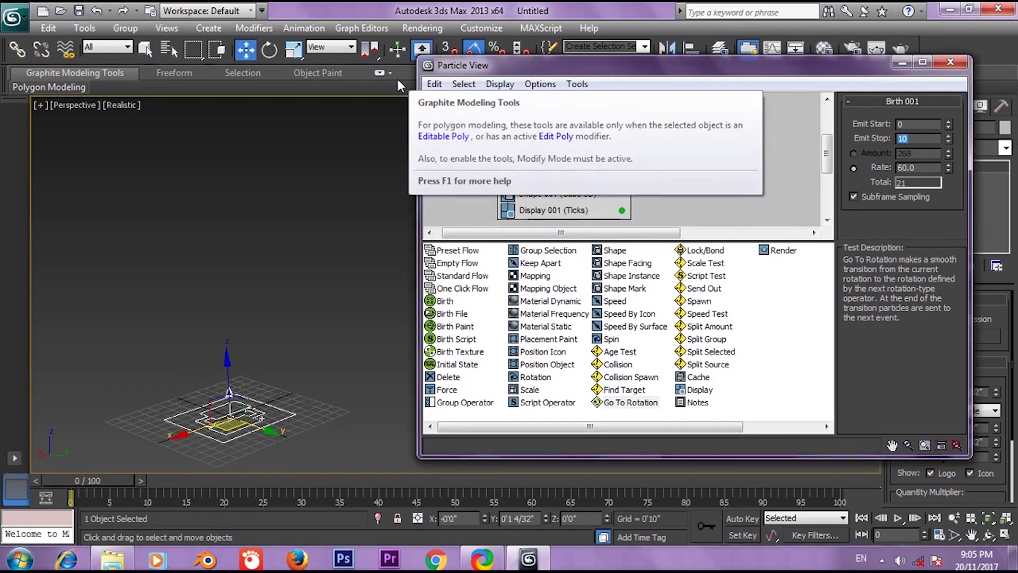
# Set the Birth 001 Emit Stop to 90 and scrub the animation to check the emission
pyautogui.write('90')
pyautogui.press('Return')
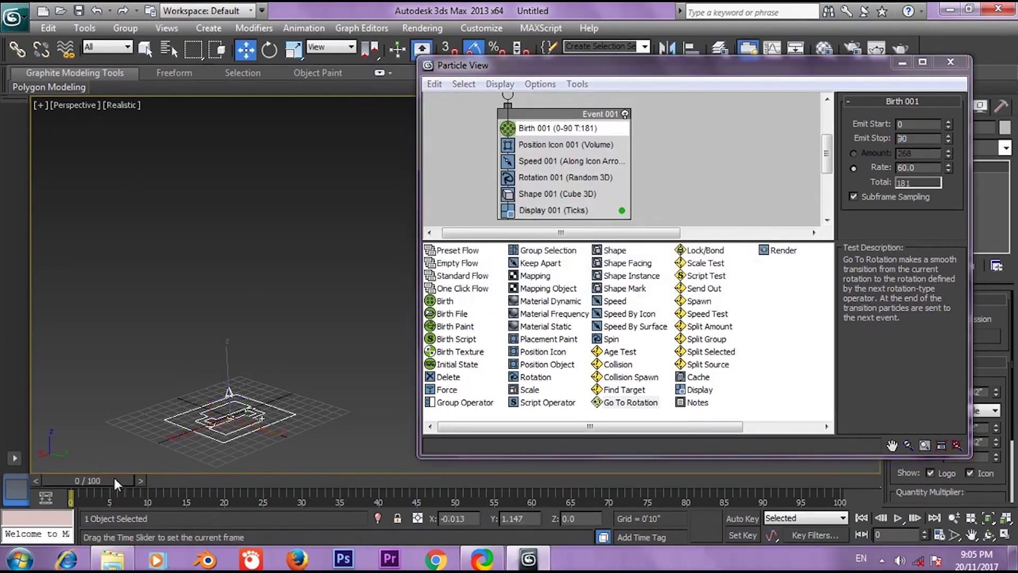
pyautogui.moveTo(114, 477); pyautogui.dragTo(85, 480)
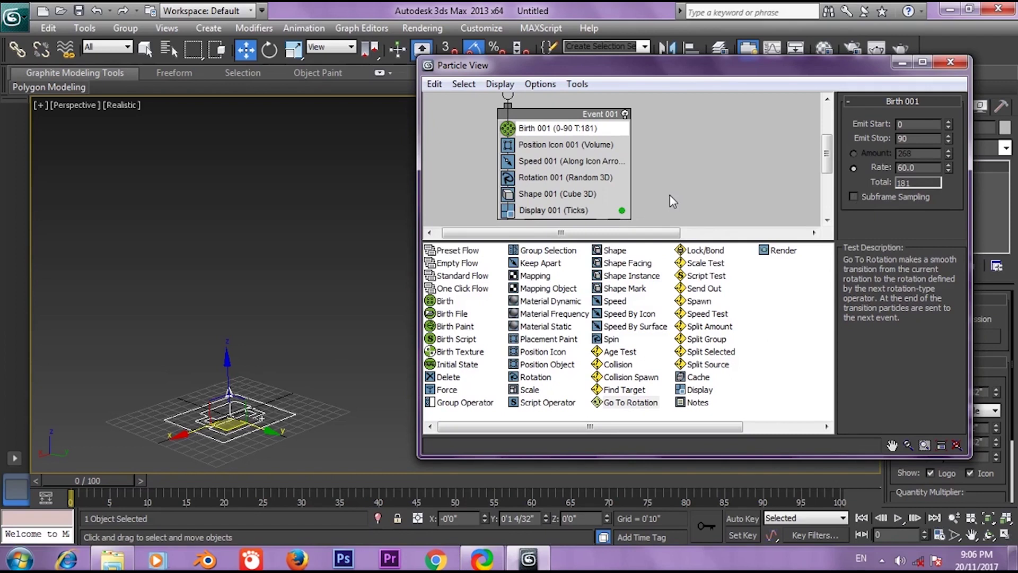
# Display the Position Icon 001 operator's parameters and scrub the animation to check where particles emerge from the emitter
pyautogui.moveTo(651, 67); pyautogui.dragTo(657, 67)
pyautogui.moveTo(684, 157); pyautogui.dragTo(679, 141, button='middle')
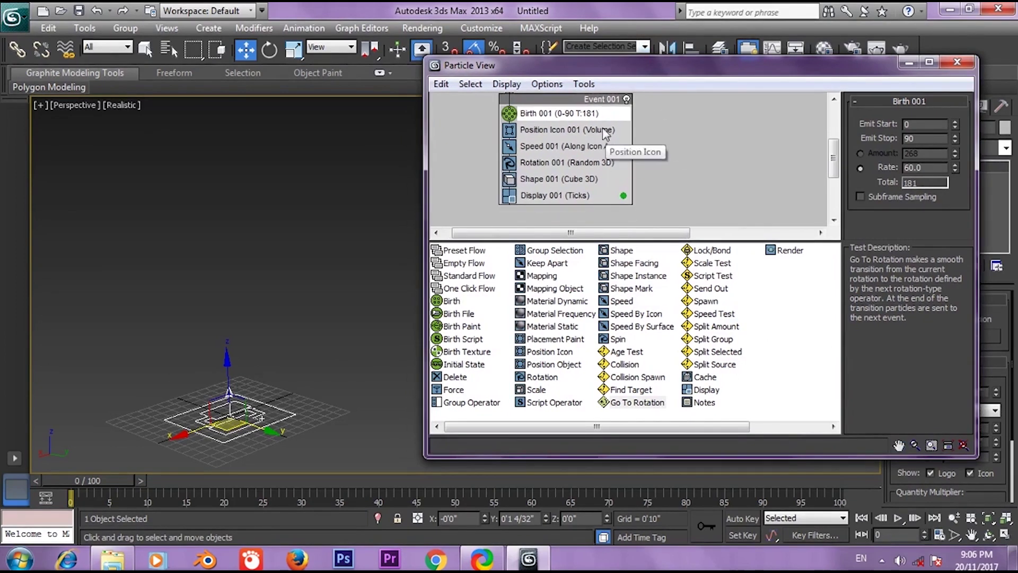
pyautogui.click(602, 129)
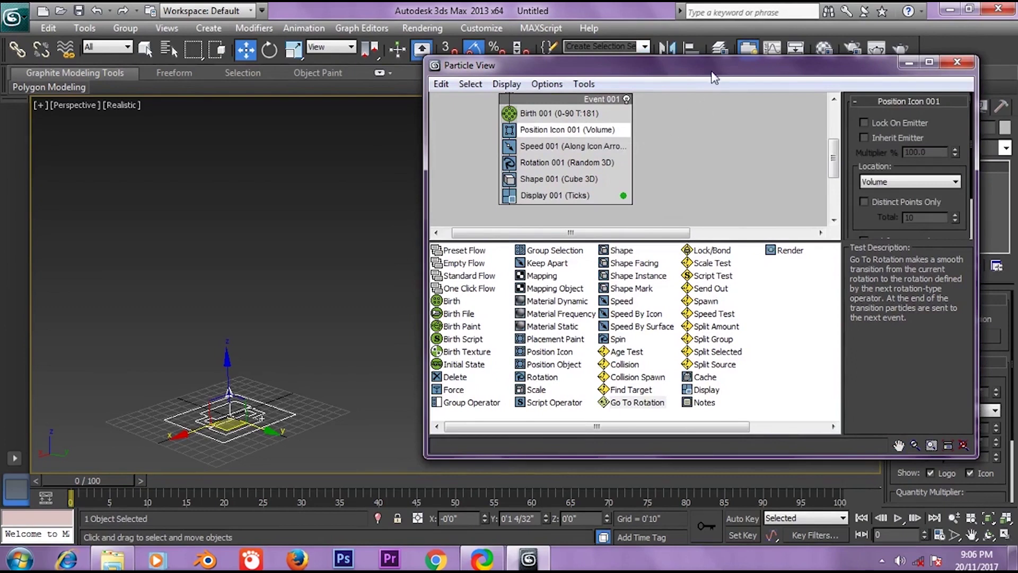
pyautogui.moveTo(712, 72); pyautogui.dragTo(724, 71)
pyautogui.moveTo(265, 333); pyautogui.dragTo(314, 312, button='middle')
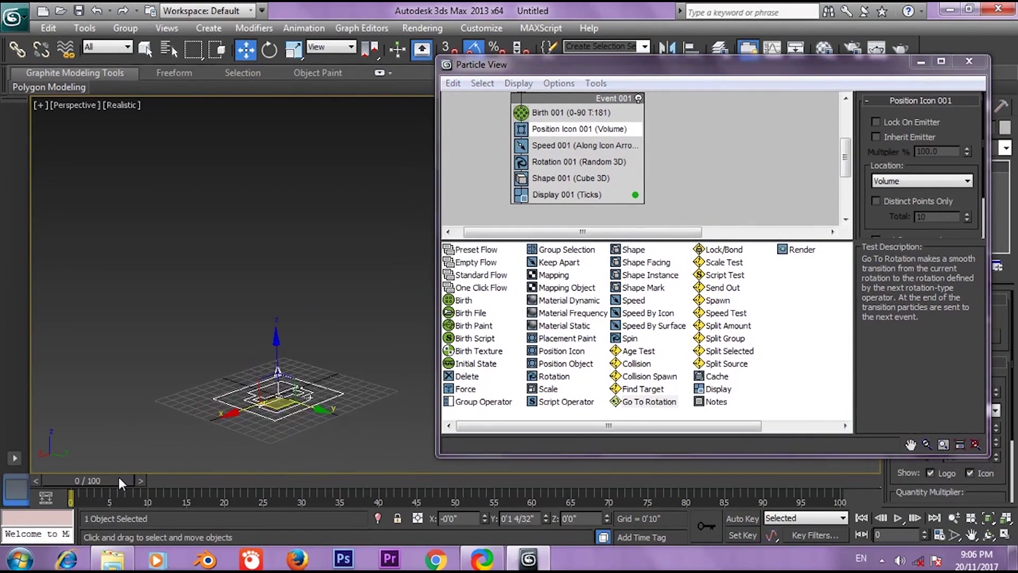
pyautogui.moveTo(118, 479); pyautogui.dragTo(47, 488)
# Try Lock On Emitter for Position Icon 001 by scrubbing through the animation, and turn the option off again
pyautogui.click(904, 123)
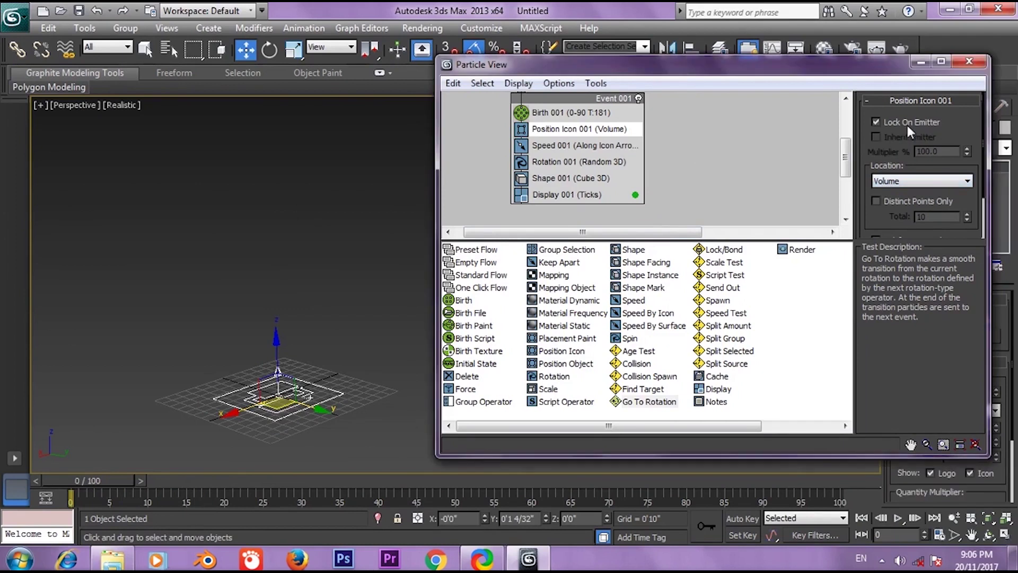
pyautogui.moveTo(87, 479); pyautogui.dragTo(764, 466)
pyautogui.moveTo(337, 443); pyautogui.dragTo(79, 455)
pyautogui.click(872, 66)
pyautogui.click(897, 119)
# Try Inherit Emitter by moving the particle emitter along Y and scrubbing the animation to frame 28
pyautogui.click(320, 415)
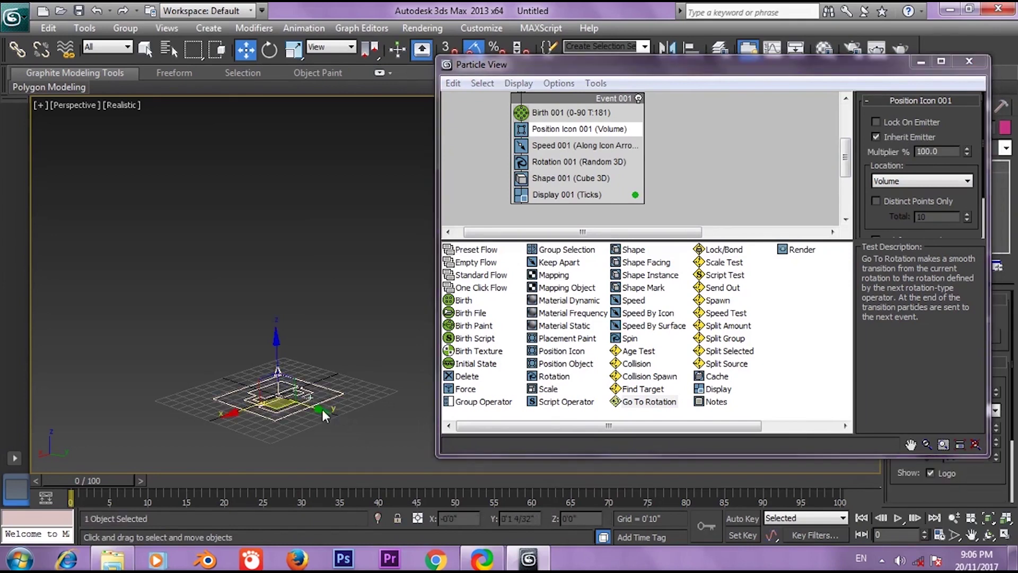
pyautogui.moveTo(322, 412); pyautogui.dragTo(403, 434)
pyautogui.moveTo(129, 480); pyautogui.dragTo(347, 483)
pyautogui.press('w')
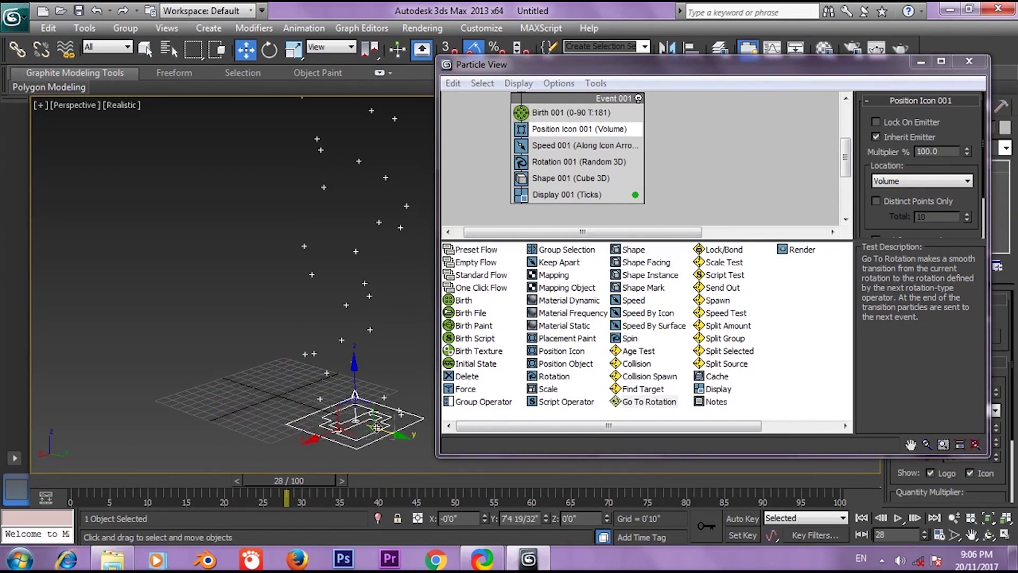
pyautogui.moveTo(376, 428)
pyautogui.mouseDown()
pyautogui.moveTo(396, 434)
pyautogui.moveTo(262, 391)
pyautogui.moveTo(392, 434)
pyautogui.moveTo(317, 410)
pyautogui.moveTo(360, 425)
pyautogui.mouseUp()
# Turn off Inherit Emitter for Position Icon 001 and return the animation to frame 0
pyautogui.click(876, 137)
pyautogui.moveTo(175, 480); pyautogui.dragTo(72, 485)
pyautogui.press('w')
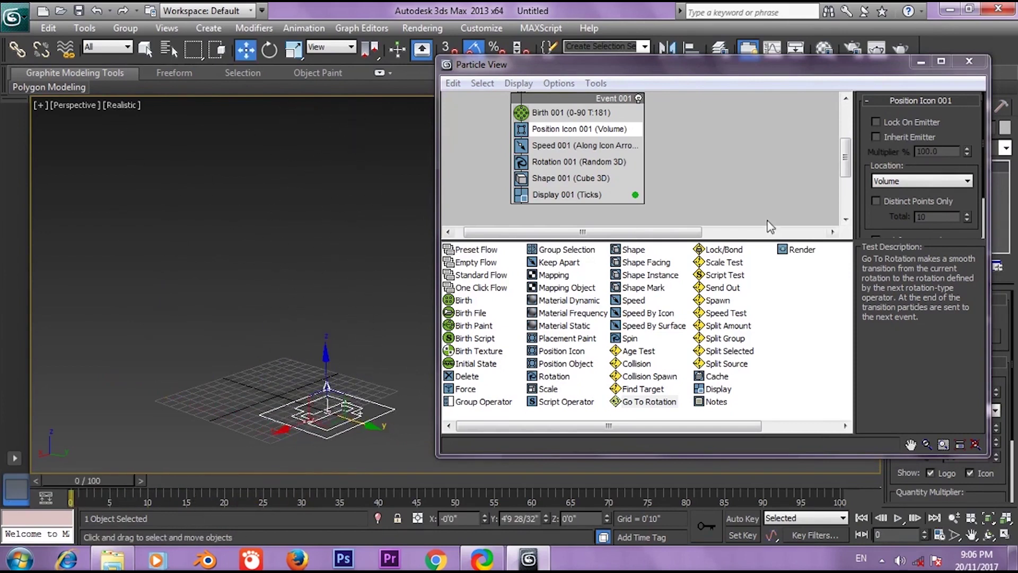
# Move the particle emitter back near the grid centre, to about X 0'3 1/32" and Y -0'4 7/32"
pyautogui.moveTo(733, 67); pyautogui.dragTo(750, 68)
pyautogui.moveTo(886, 71); pyautogui.dragTo(877, 70)
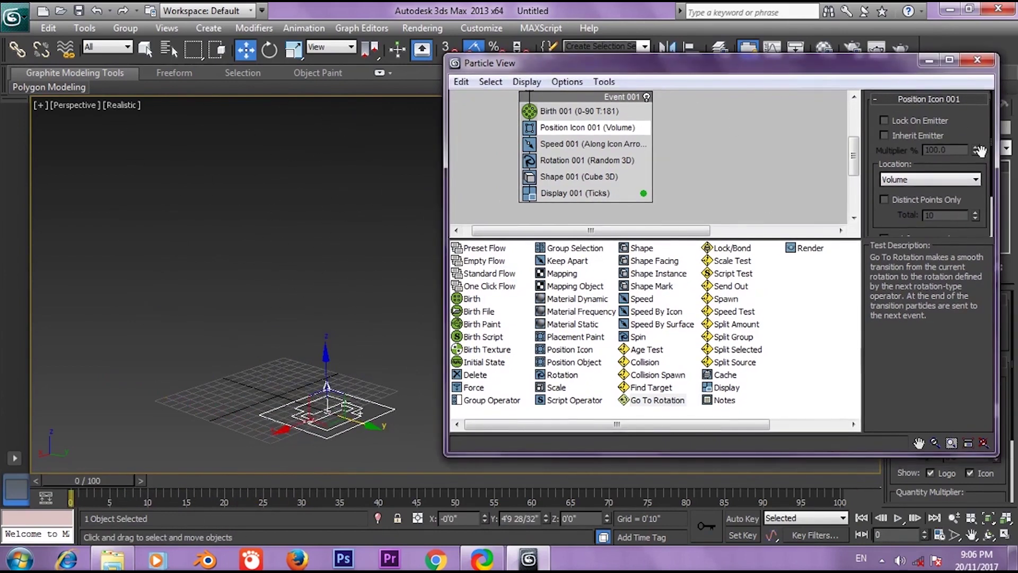
pyautogui.scroll(-2, 872, 165)
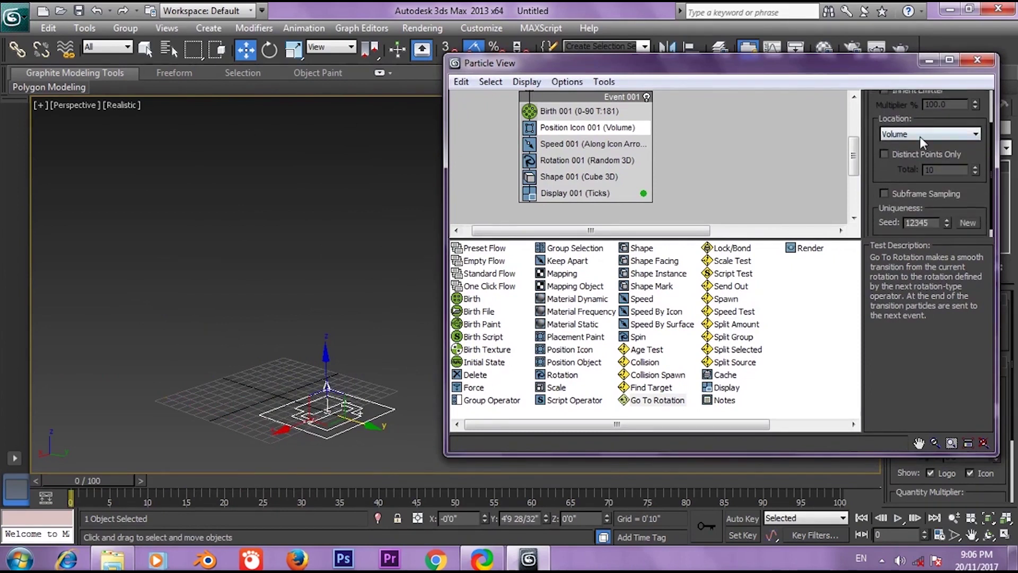
pyautogui.click(921, 136)
pyautogui.click(921, 136)
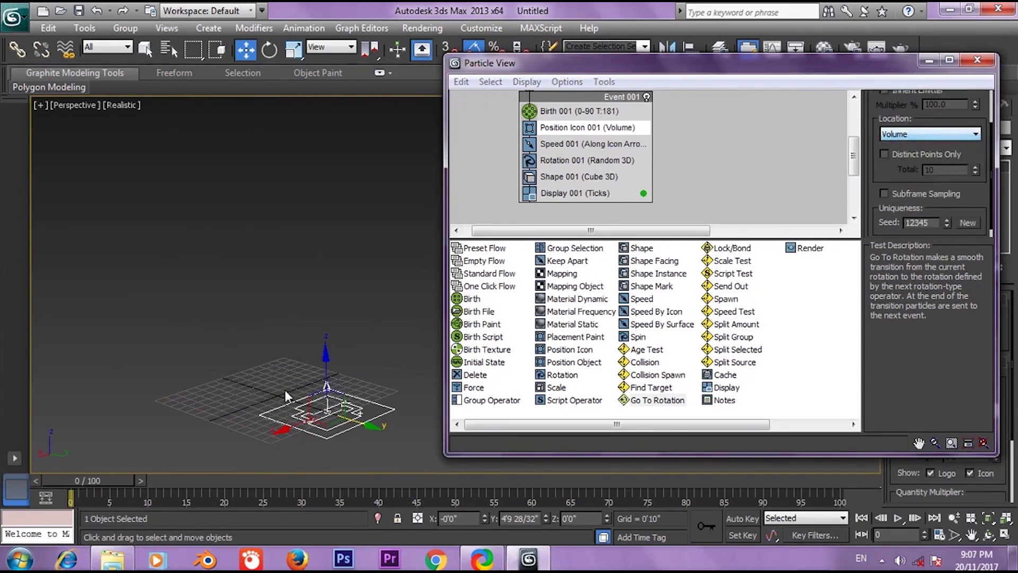
pyautogui.moveTo(285, 390); pyautogui.dragTo(323, 382, button='middle')
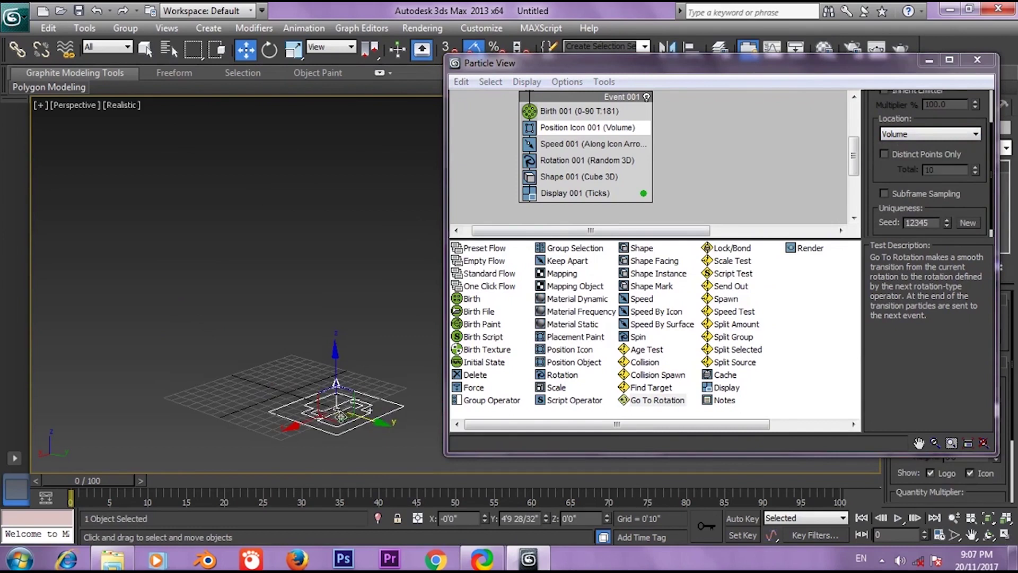
pyautogui.moveTo(332, 414); pyautogui.dragTo(293, 400)
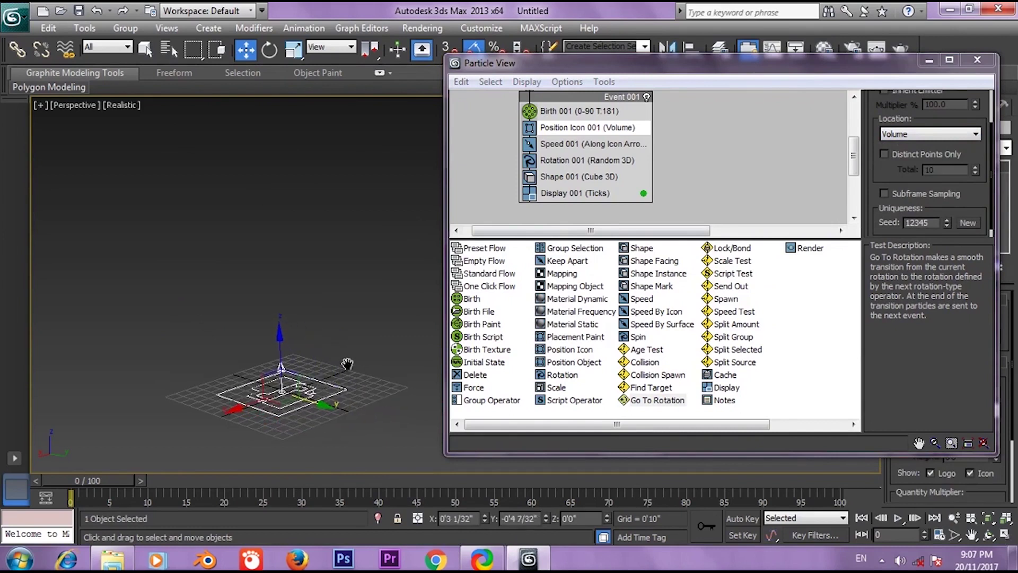
# Set the Position Icon 001 Location to Pivot and scrub the animation to frame 34
pyautogui.click(902, 132)
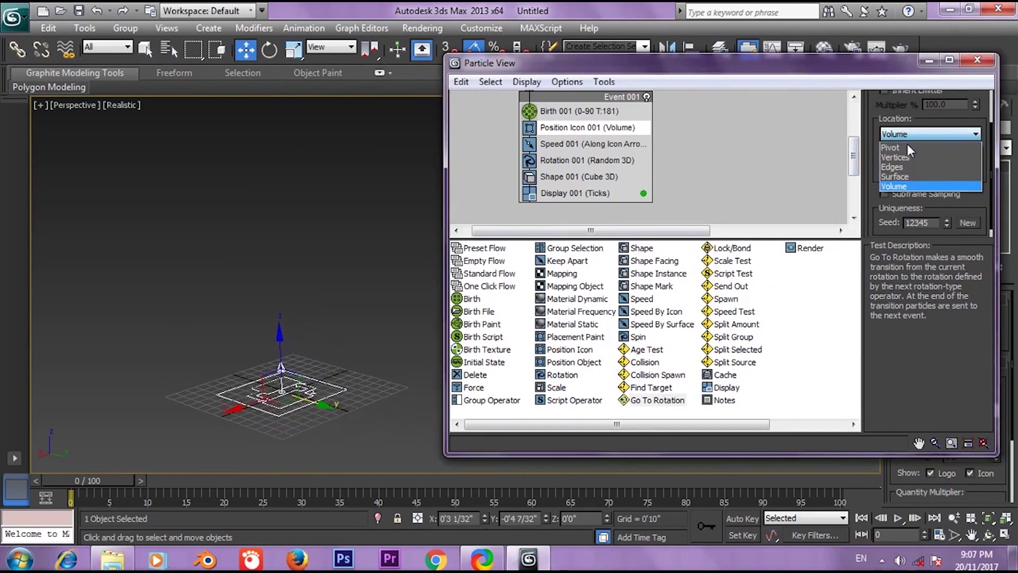
pyautogui.click(908, 147)
pyautogui.moveTo(113, 480); pyautogui.dragTo(361, 480)
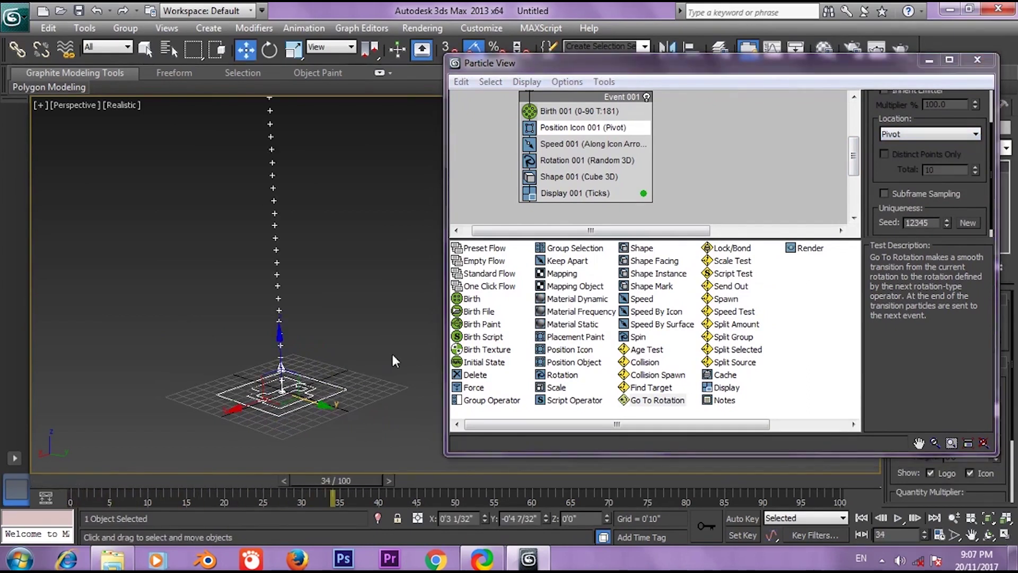
pyautogui.keyDown('alt'); pyautogui.moveTo(392, 351); pyautogui.dragTo(372, 340, button='middle'); pyautogui.keyUp('alt')
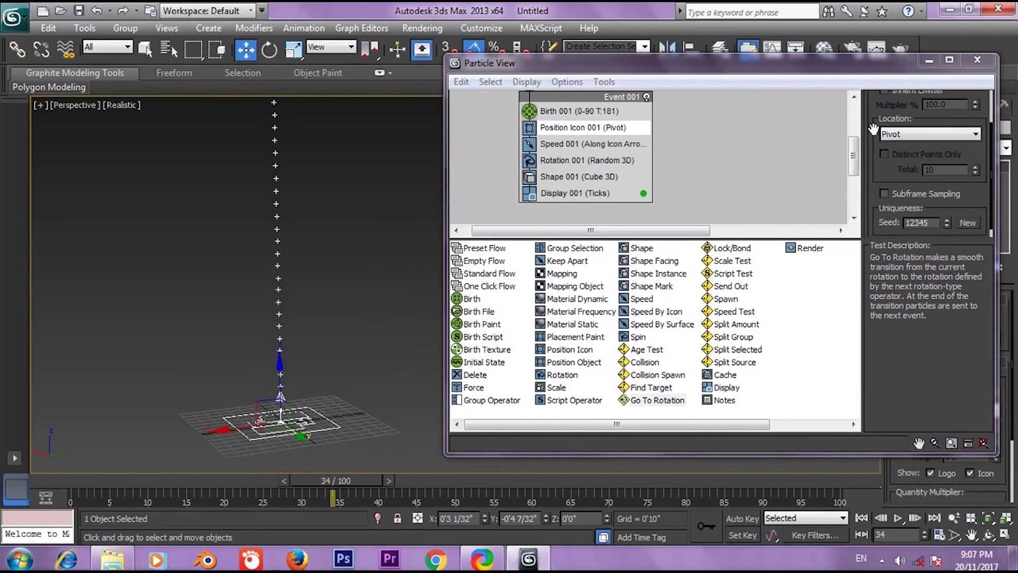
# Set the Position Icon 001 Location to Vertices and check the particle positions from a steeper angle
pyautogui.click(911, 133)
pyautogui.click(917, 158)
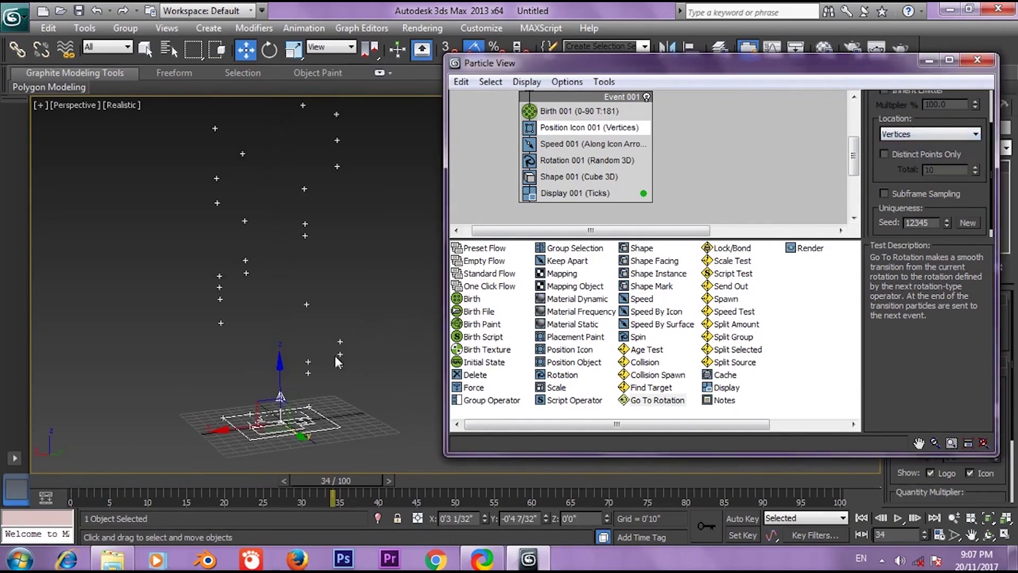
pyautogui.moveTo(335, 356); pyautogui.dragTo(403, 311, button='middle')
pyautogui.keyDown('alt'); pyautogui.moveTo(382, 346); pyautogui.dragTo(393, 350, button='middle'); pyautogui.keyUp('alt')
# Set the Position Icon 001 Location to Edges and check the particle layout in the maximized Top view
pyautogui.click(891, 135)
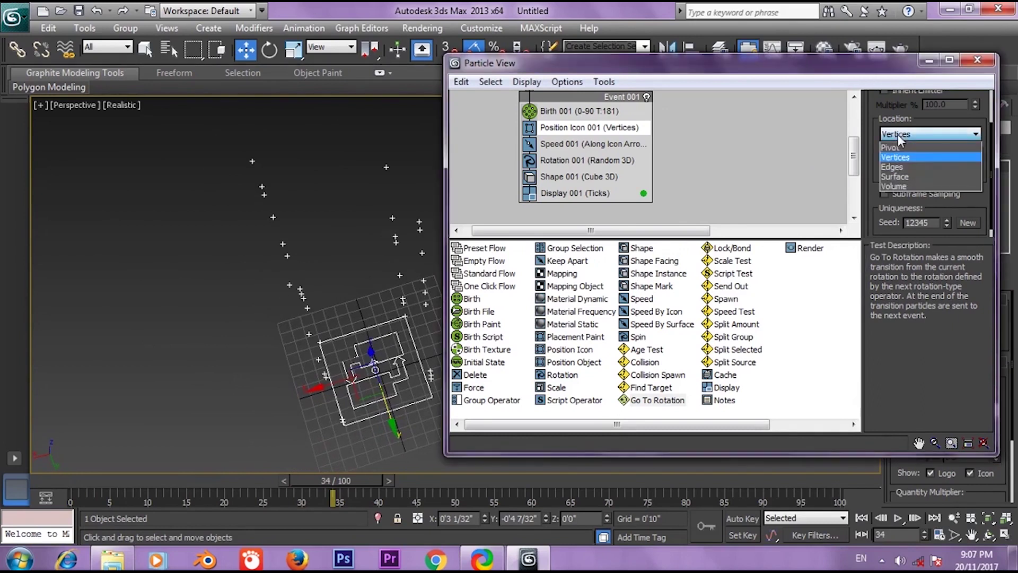
pyautogui.click(905, 168)
pyautogui.moveTo(313, 259)
pyautogui.keyDown('alt'); pyautogui.mouseDown(button='middle')
pyautogui.moveTo(329, 285)
pyautogui.moveTo(326, 267)
pyautogui.mouseUp(button='middle'); pyautogui.keyUp('alt')
pyautogui.hotkey('alt', 'w')
pyautogui.rightClick(243, 191)
pyautogui.hotkey('alt', 'w')
pyautogui.moveTo(344, 215)
pyautogui.mouseDown(button='middle')
pyautogui.moveTo(223, 215)
pyautogui.moveTo(309, 212)
pyautogui.mouseUp(button='middle')
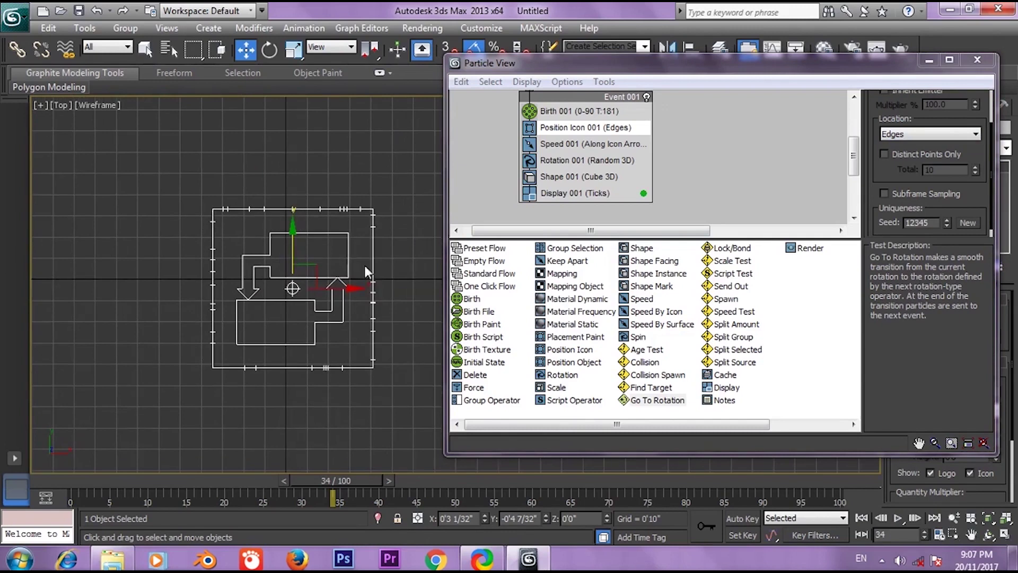
# Restore the maximized Perspective view and inspect the edge-emitted particles beside the Particle View window
pyautogui.hotkey('alt', 'w')
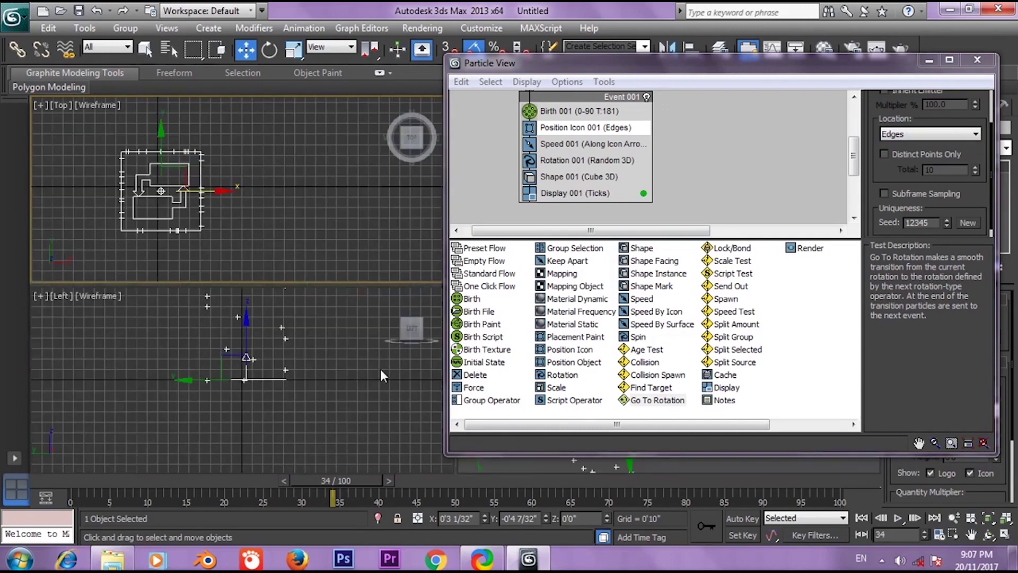
pyautogui.rightClick(382, 370)
pyautogui.moveTo(567, 62); pyautogui.dragTo(665, 64)
pyautogui.rightClick(495, 341)
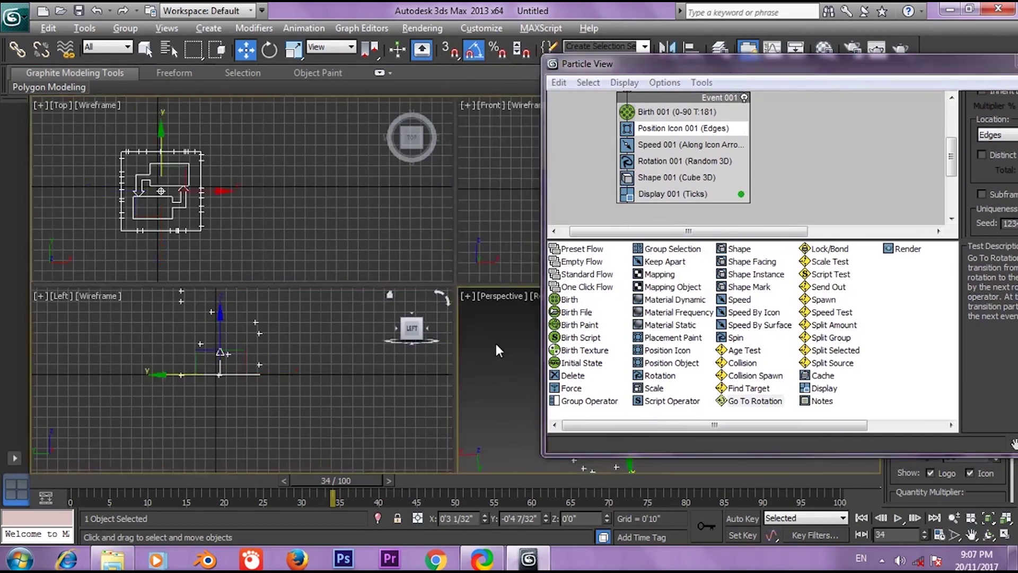
pyautogui.hotkey('alt', 'w')
pyautogui.keyDown('alt'); pyautogui.moveTo(360, 229); pyautogui.dragTo(378, 174, button='middle'); pyautogui.keyUp('alt')
pyautogui.moveTo(792, 58); pyautogui.dragTo(725, 55)
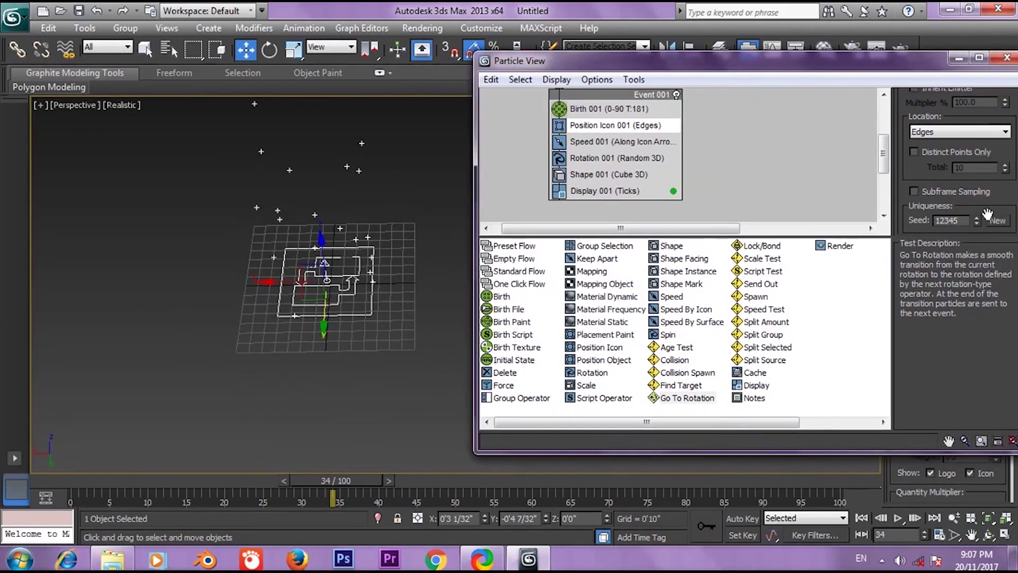
# Set the Position Icon 001 Location to Surface and check the particle distribution in the Top view
pyautogui.click(940, 133)
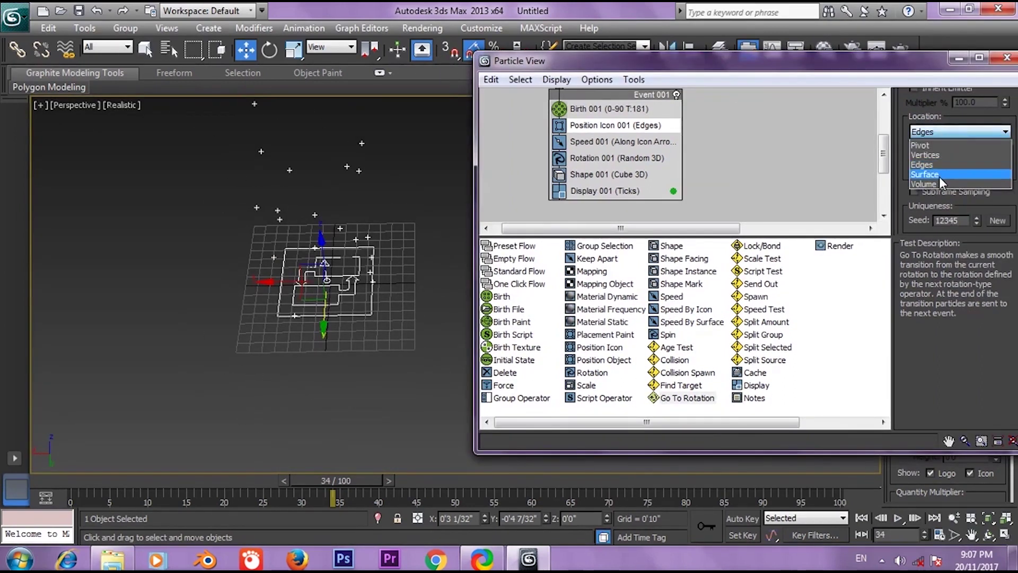
pyautogui.click(939, 176)
pyautogui.press('t')
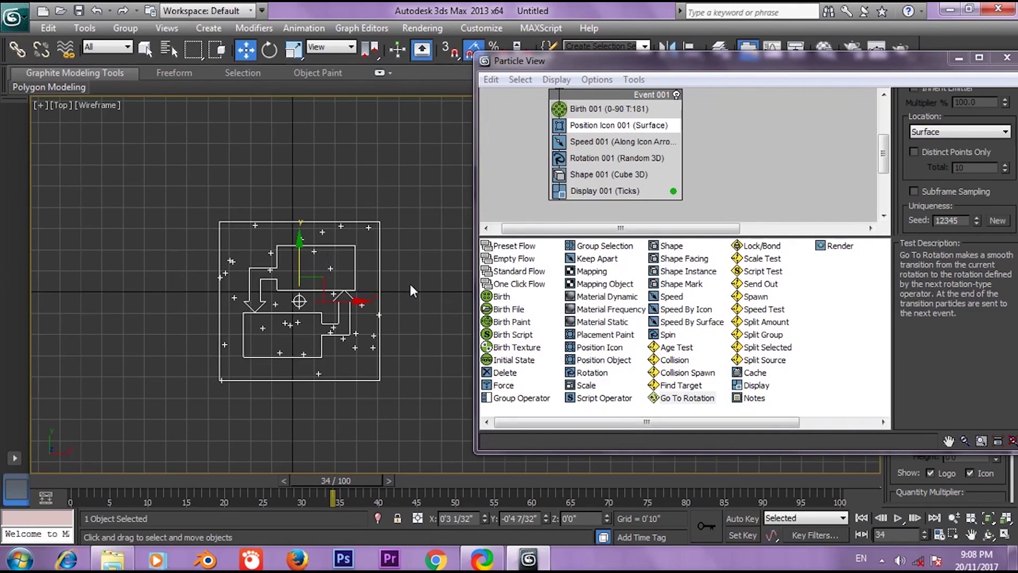
pyautogui.moveTo(912, 62); pyautogui.dragTo(862, 57)
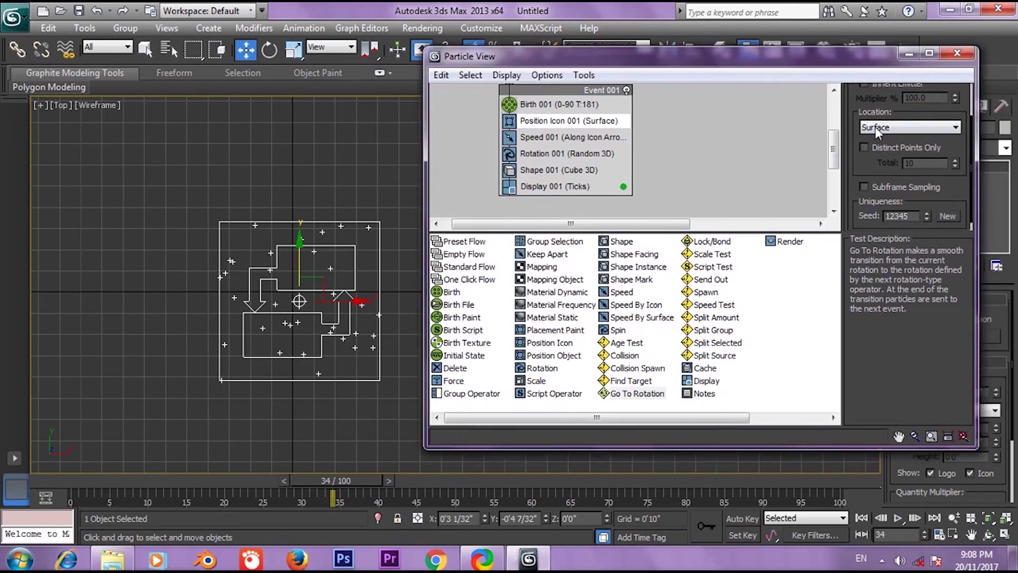
pyautogui.click(883, 129)
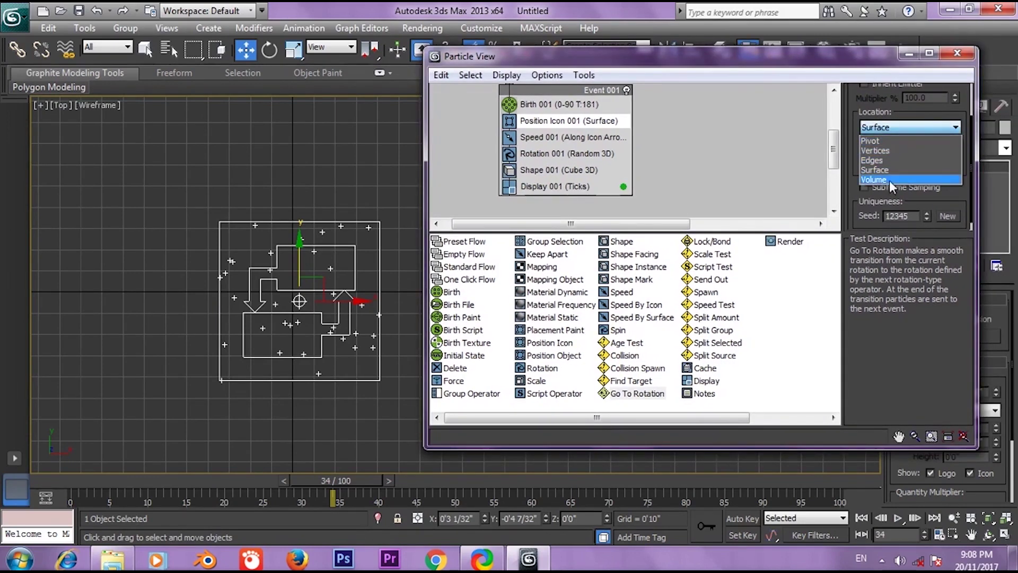
pyautogui.click(869, 127)
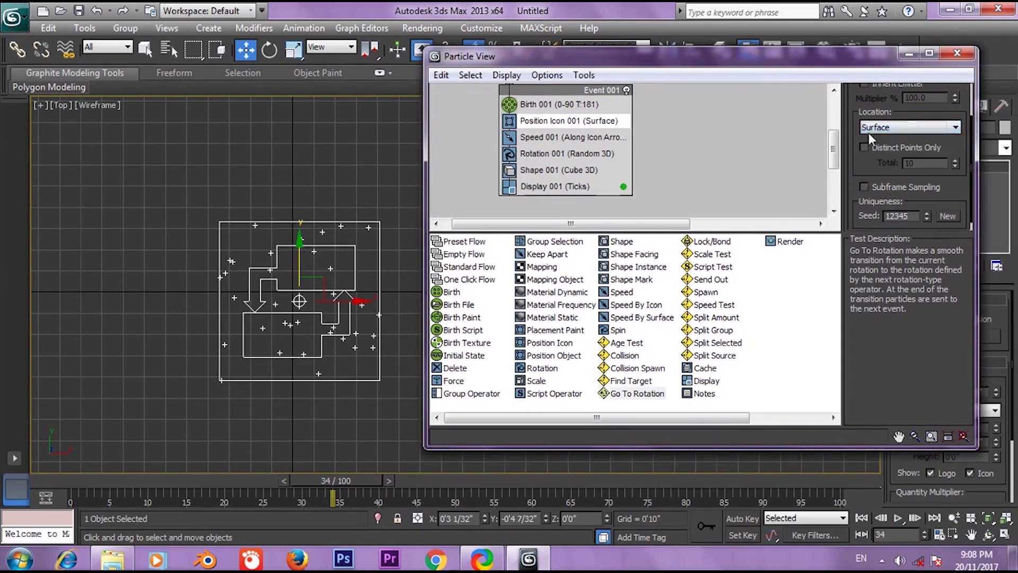
pyautogui.click(582, 139)
pyautogui.click(584, 123)
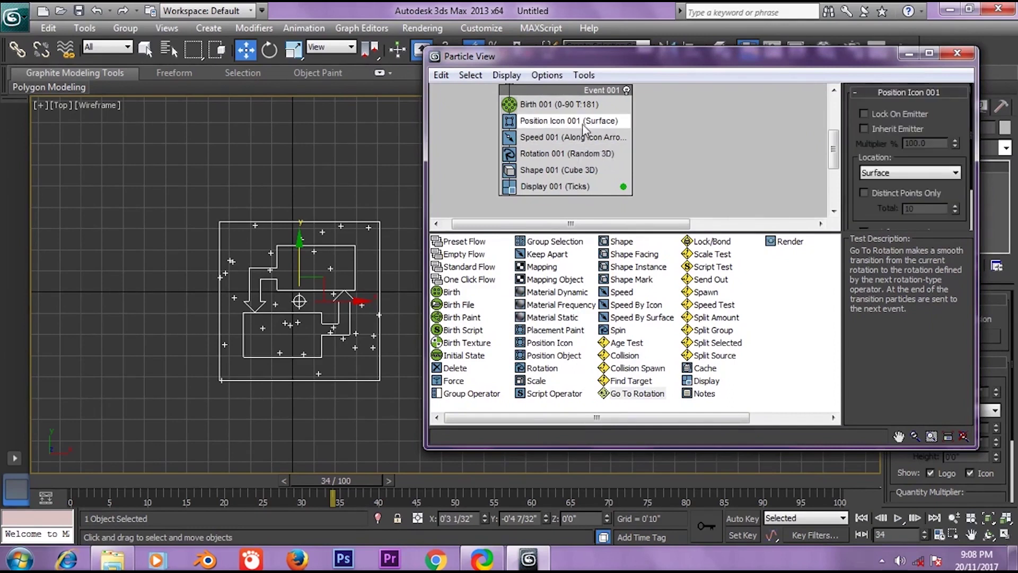
pyautogui.scroll(-2, 889, 215)
pyautogui.scroll(2, 889, 214)
# Display the Speed 001 operator's parameters and switch back to the maximized Perspective view
pyautogui.click(549, 139)
pyautogui.click(585, 74)
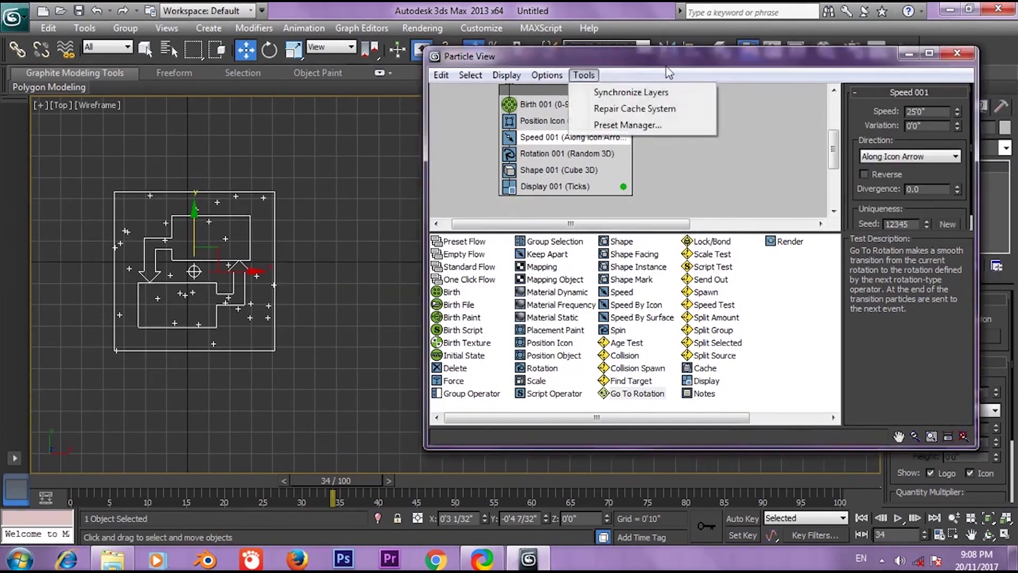
pyautogui.moveTo(664, 65); pyautogui.dragTo(795, 73)
pyautogui.hotkey('alt', 'w')
pyautogui.rightClick(532, 334)
pyautogui.hotkey('alt', 'w')
pyautogui.moveTo(418, 335)
pyautogui.keyDown('alt'); pyautogui.mouseDown(button='middle')
pyautogui.moveTo(356, 220)
pyautogui.moveTo(422, 325)
pyautogui.mouseUp(button='middle'); pyautogui.keyUp('alt')
pyautogui.moveTo(674, 63); pyautogui.dragTo(548, 50)
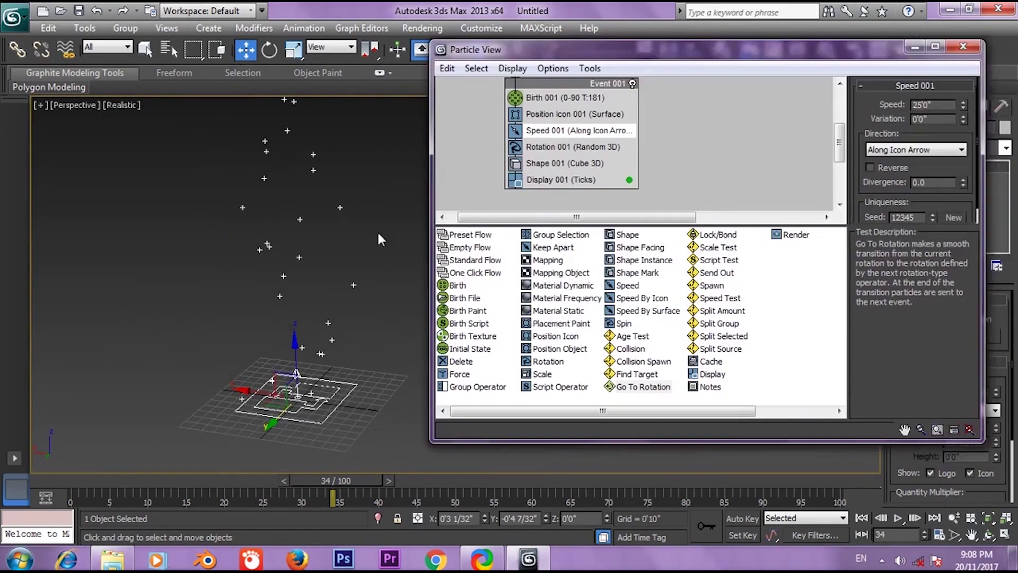
# Play the animation from frame 0 to check the particle speed, and rewind it to frame 0
pyautogui.keyDown('alt'); pyautogui.moveTo(392, 250); pyautogui.dragTo(332, 272, button='middle'); pyautogui.keyUp('alt')
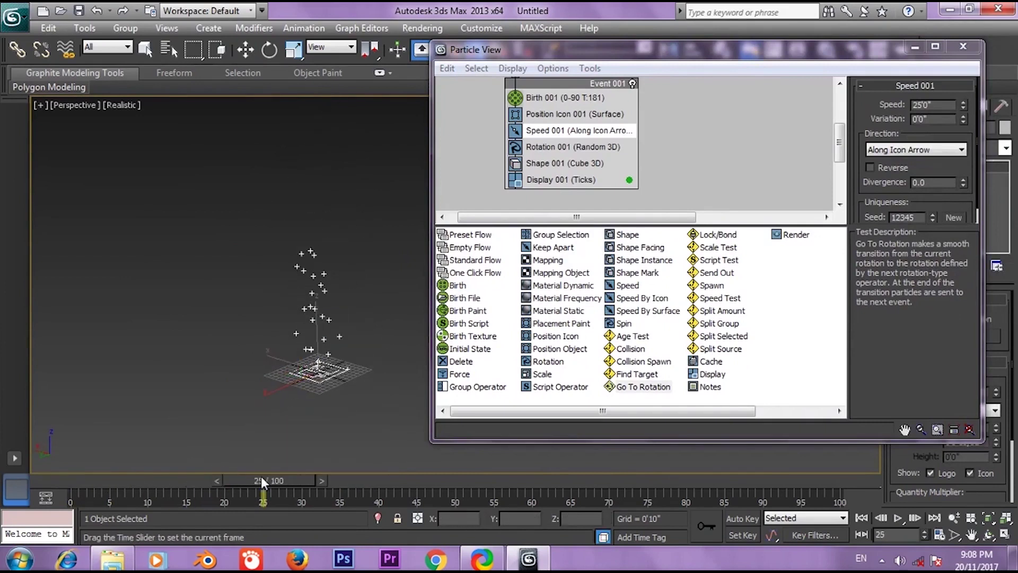
pyautogui.moveTo(309, 484); pyautogui.dragTo(70, 503)
pyautogui.press('w')
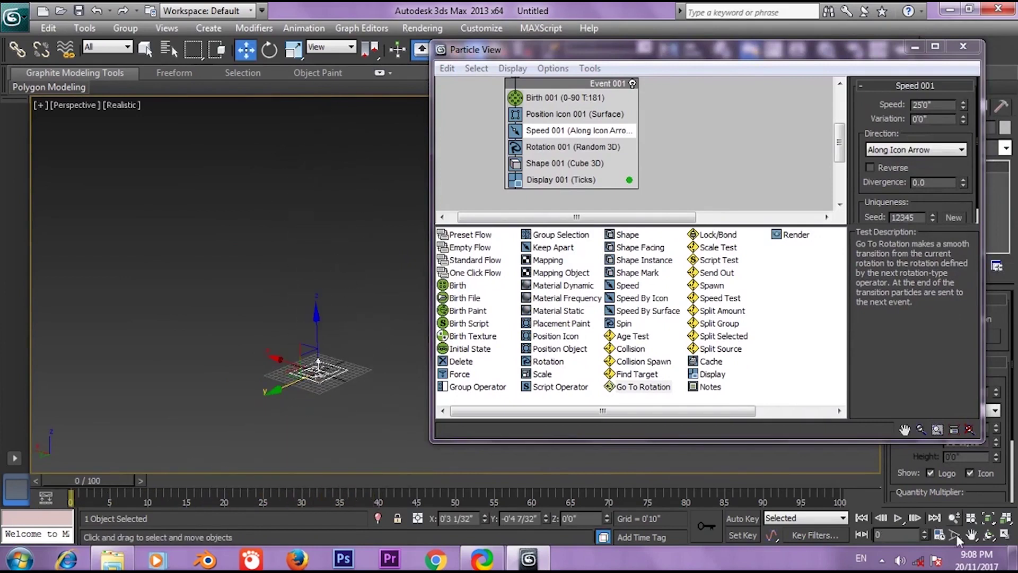
pyautogui.click(898, 517)
pyautogui.click(373, 452)
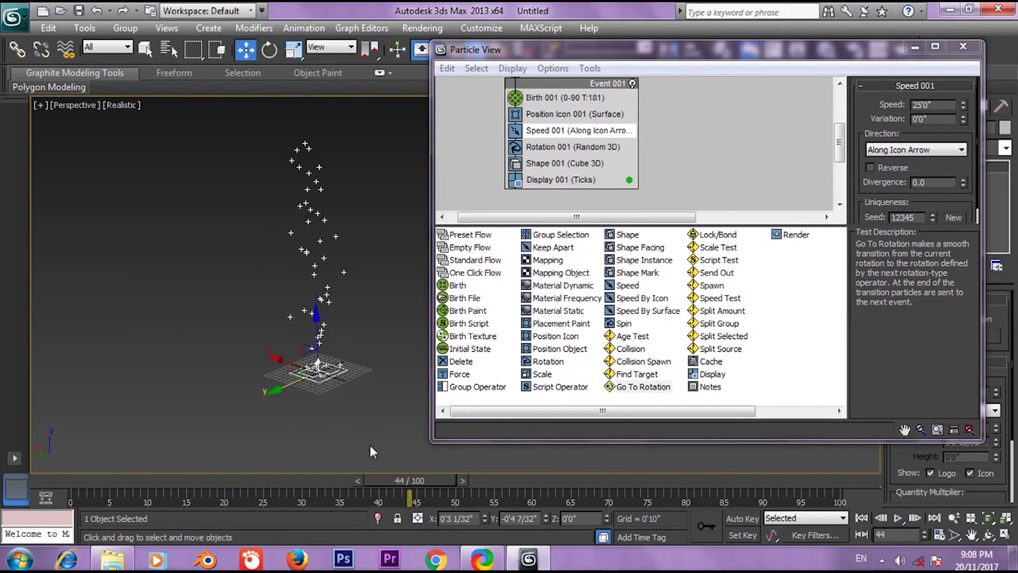
pyautogui.moveTo(102, 486); pyautogui.dragTo(50, 493)
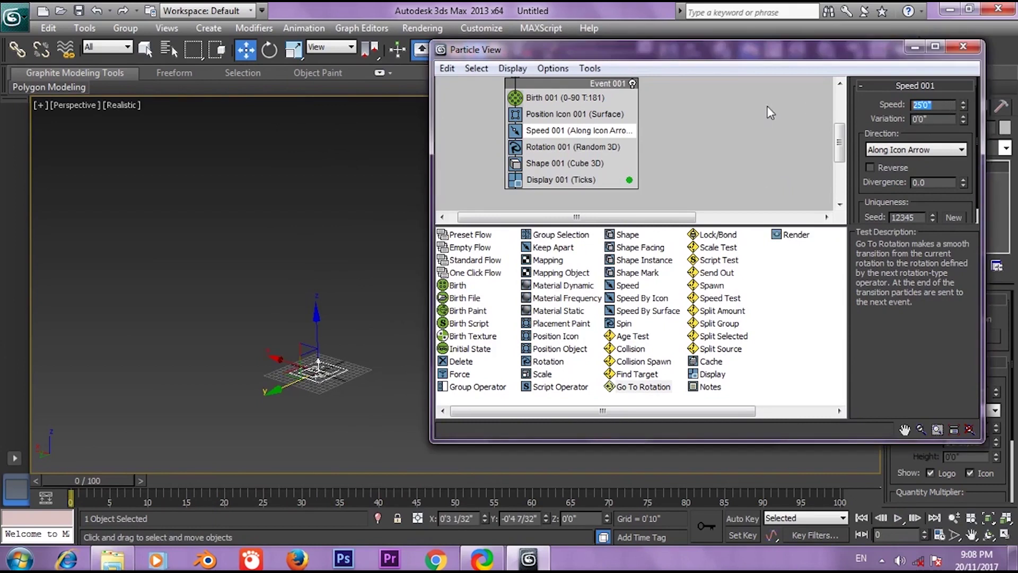
# Set the Speed 001 speed to 60'0" and play the animation to check how fast the particles travel
pyautogui.doubleClick(942, 105)
pyautogui.write('60')
pyautogui.moveTo(108, 481)
pyautogui.mouseDown()
pyautogui.moveTo(221, 491)
pyautogui.moveTo(101, 487)
pyautogui.mouseUp()
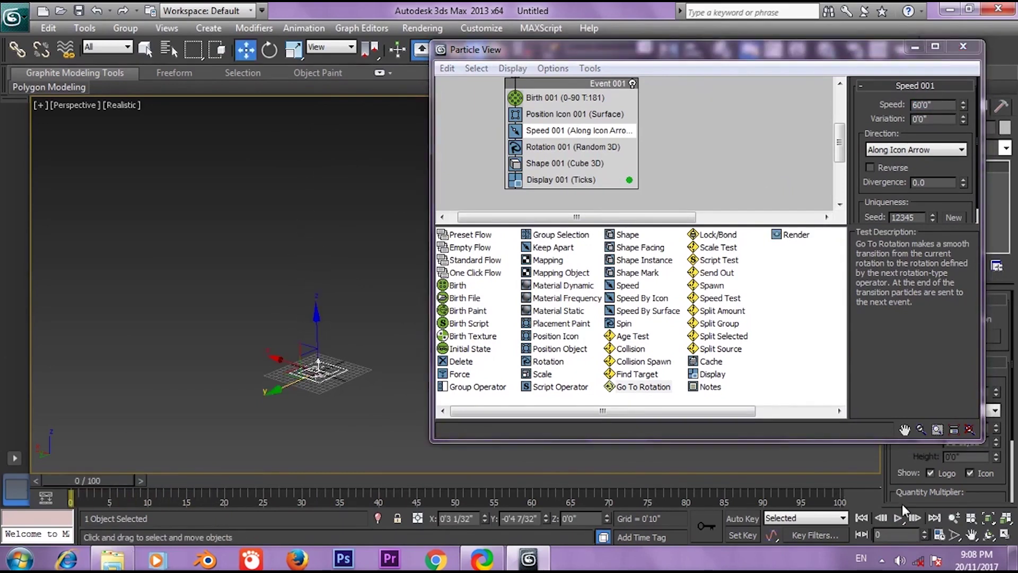
pyautogui.click(899, 517)
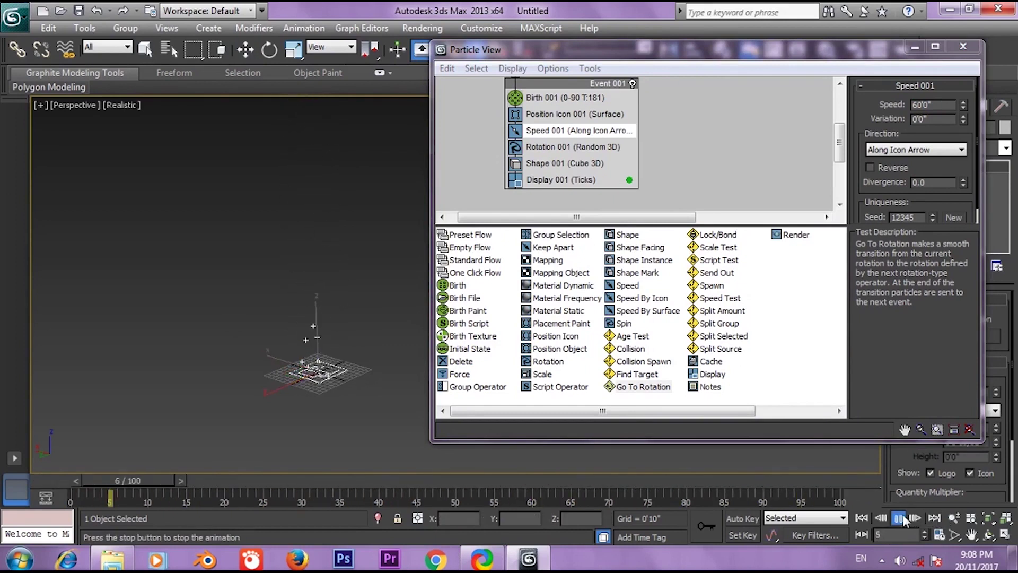
pyautogui.click(900, 518)
# Lower the Speed 001 speed to 14'4 25/32", play the animation to check the particles, and rewind to frame 0
pyautogui.moveTo(963, 104); pyautogui.dragTo(955, 175)
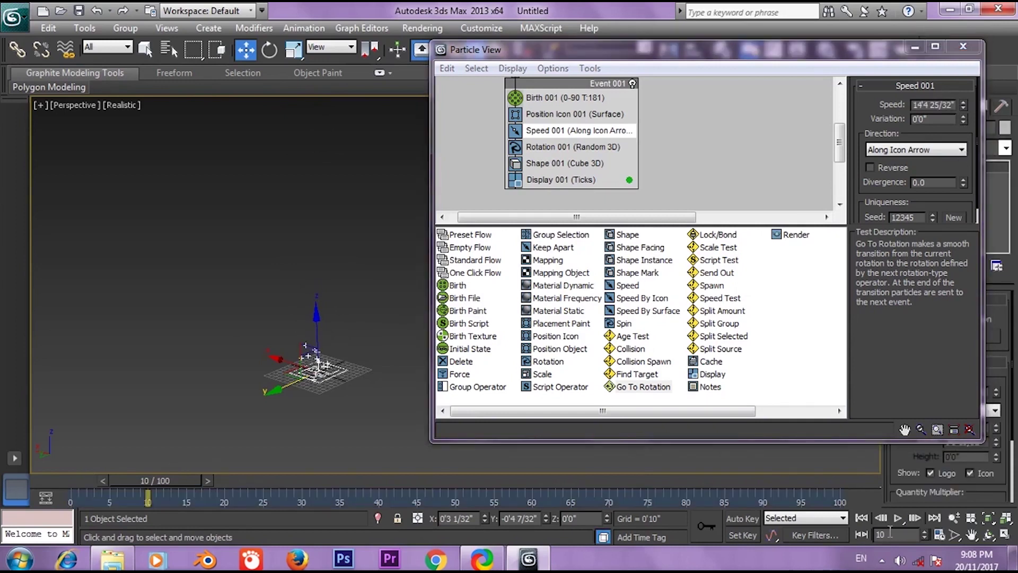
pyautogui.click(898, 518)
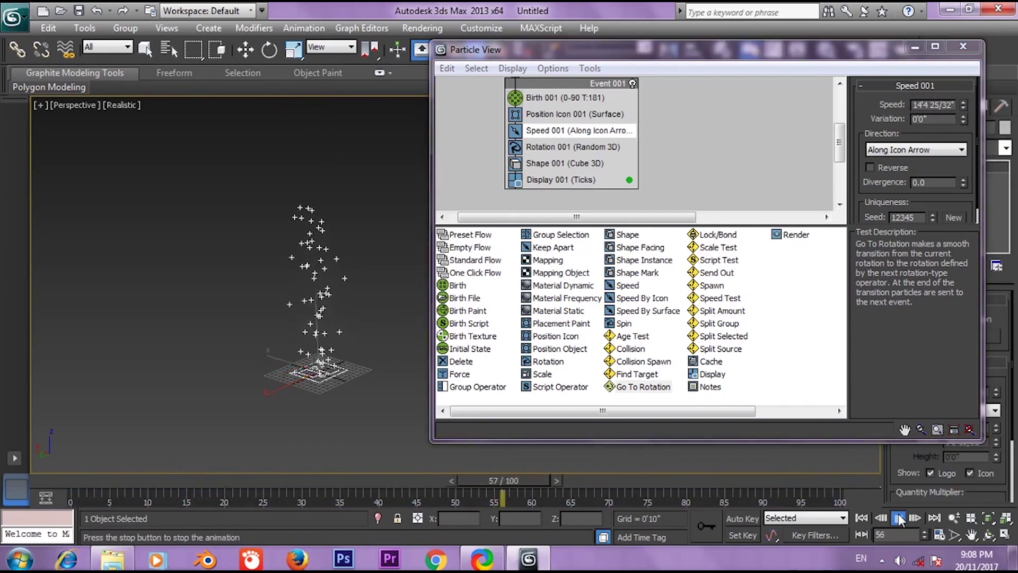
pyautogui.click(900, 518)
pyautogui.moveTo(523, 480); pyautogui.dragTo(448, 501)
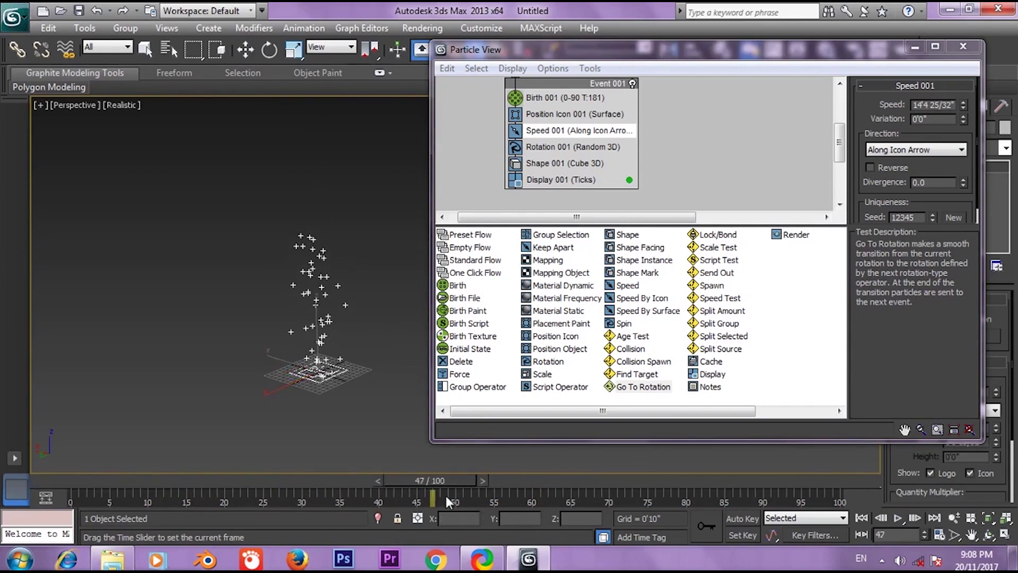
pyautogui.press('w')
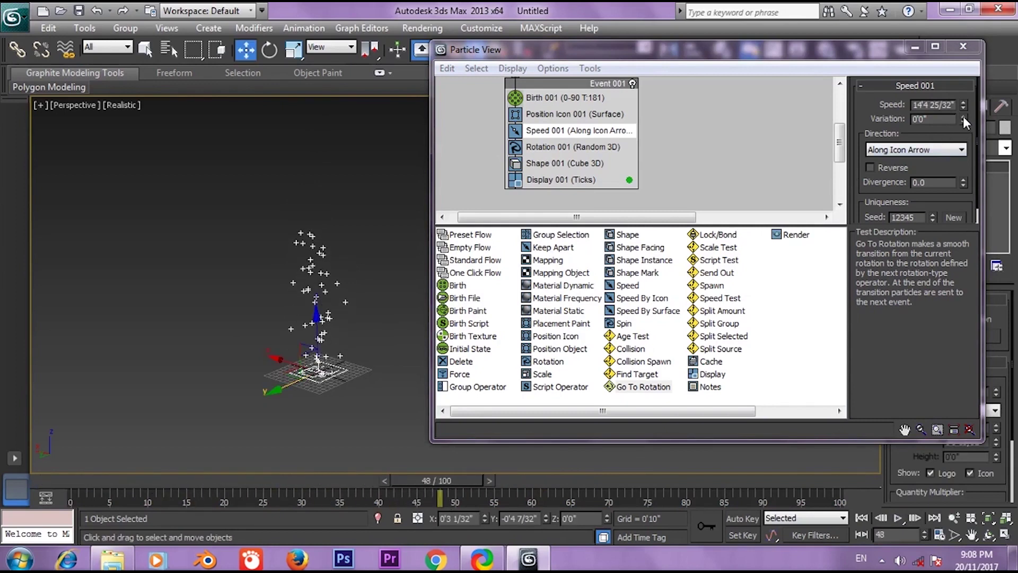
pyautogui.moveTo(51, 482); pyautogui.dragTo(3, 480)
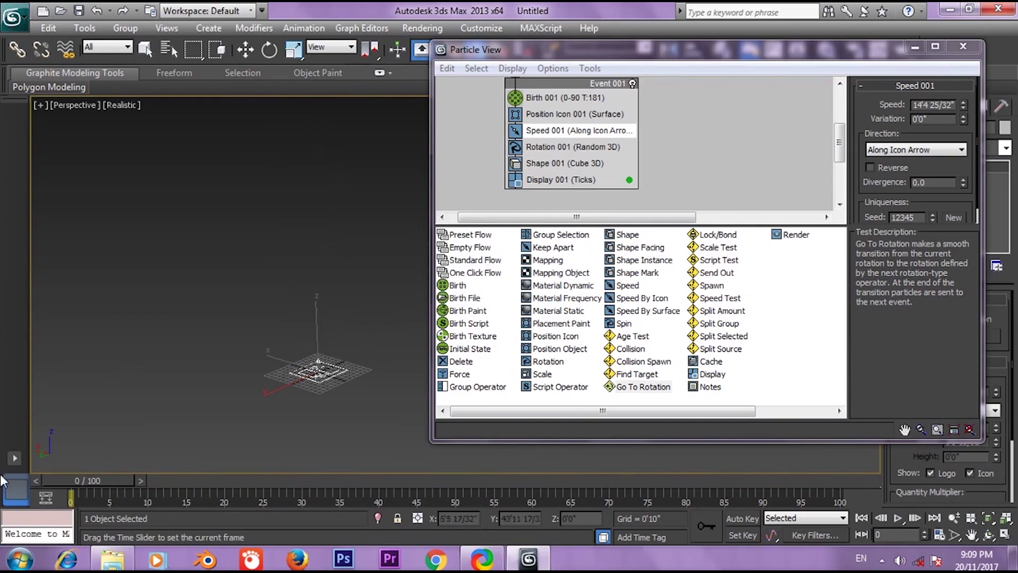
pyautogui.press('w')
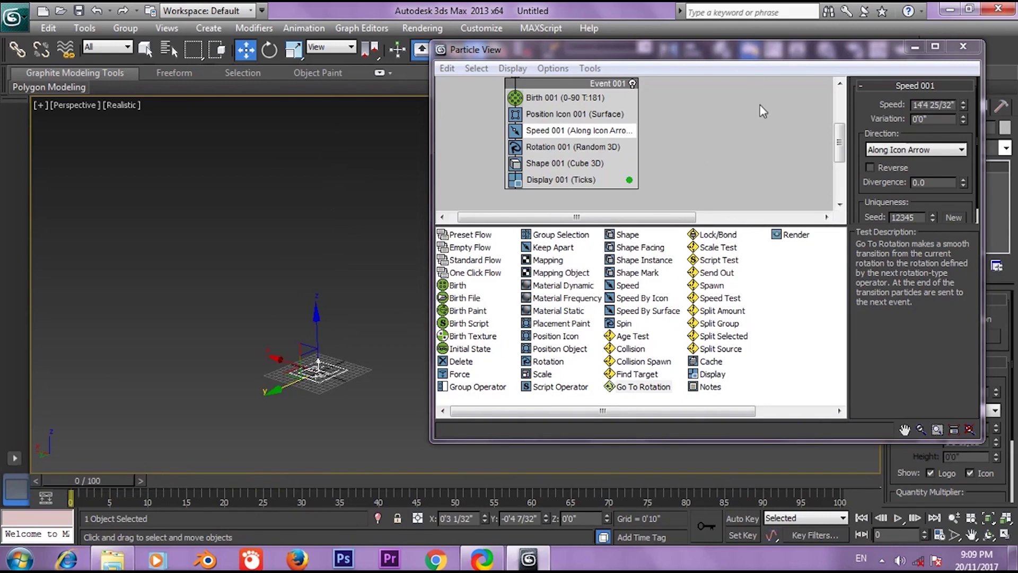
# Raise the Speed 001 variation to 0'0 31/32"
pyautogui.moveTo(759, 49); pyautogui.dragTo(769, 50)
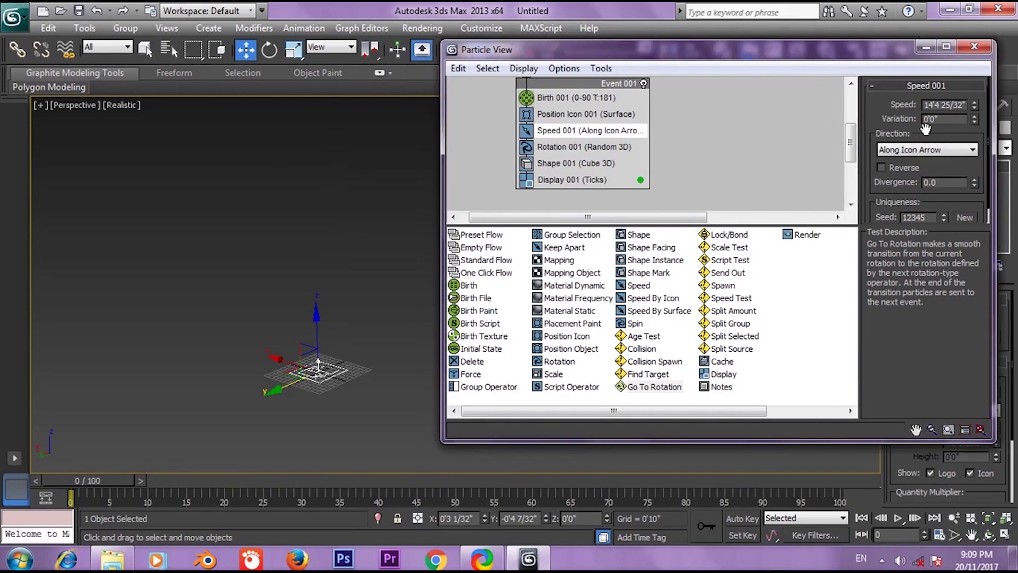
pyautogui.moveTo(975, 118); pyautogui.dragTo(977, 86)
pyautogui.moveTo(978, 48); pyautogui.dragTo(978, 31)
# Change the display units in Units Setup from US Standard to Metric, using Meters
pyautogui.moveTo(647, 50); pyautogui.dragTo(651, 86)
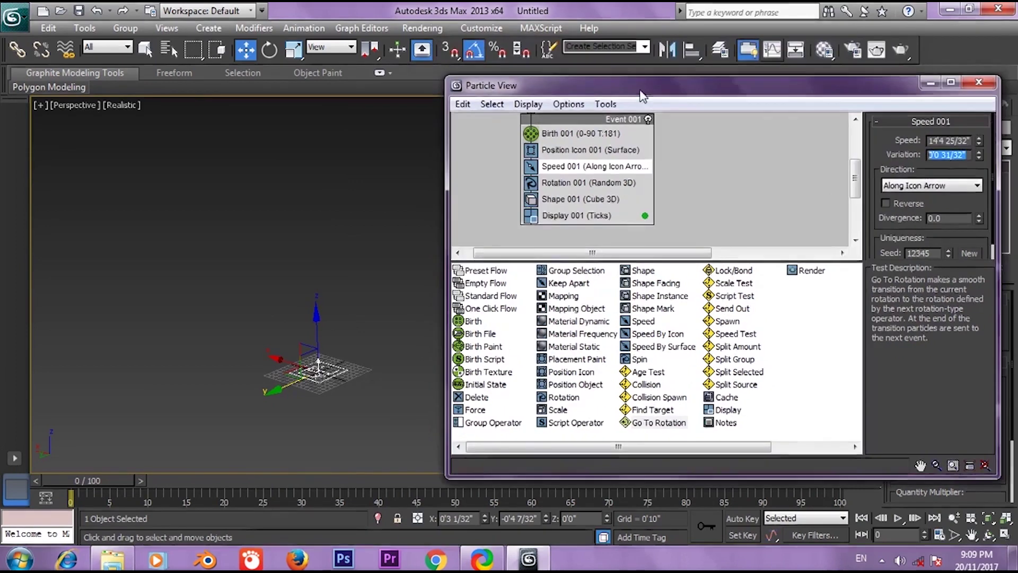
pyautogui.click(481, 28)
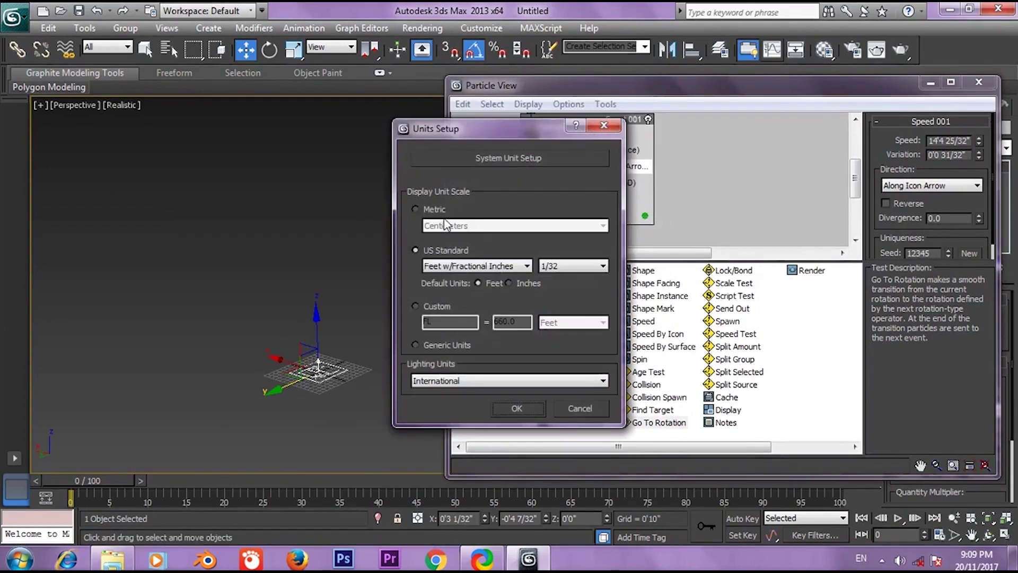
pyautogui.click(416, 209)
pyautogui.click(477, 226)
pyautogui.click(460, 239)
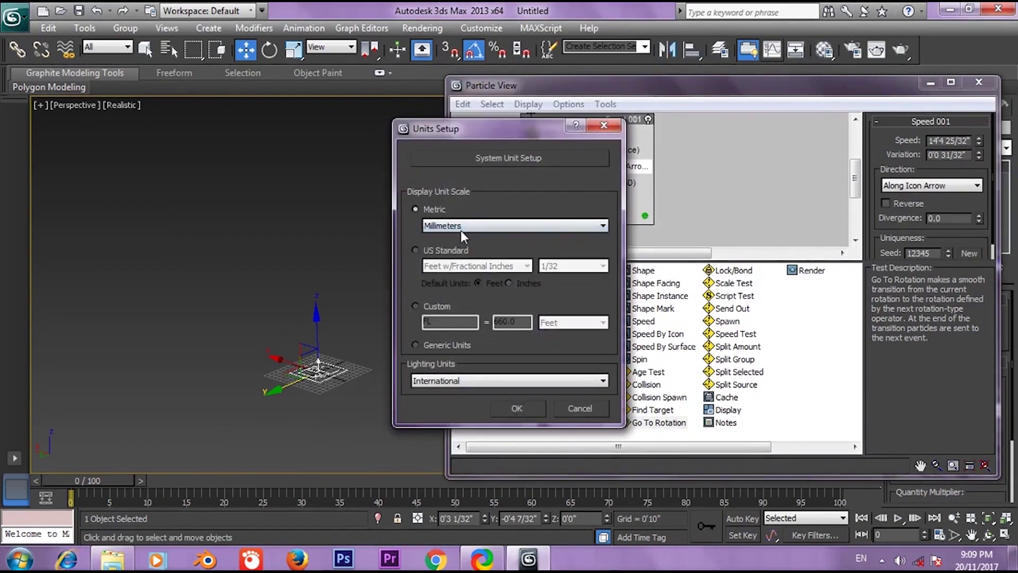
pyautogui.click(460, 227)
pyautogui.click(460, 258)
pyautogui.click(518, 416)
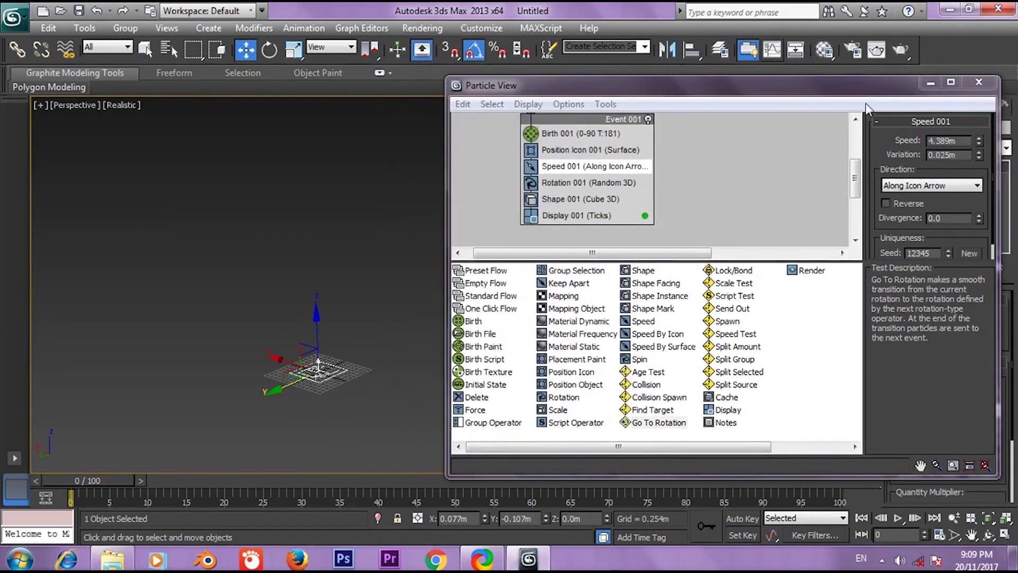
# Set the Speed 001 speed to 5.0 m and its variation to 2.0 m
pyautogui.moveTo(859, 88); pyautogui.dragTo(851, 75)
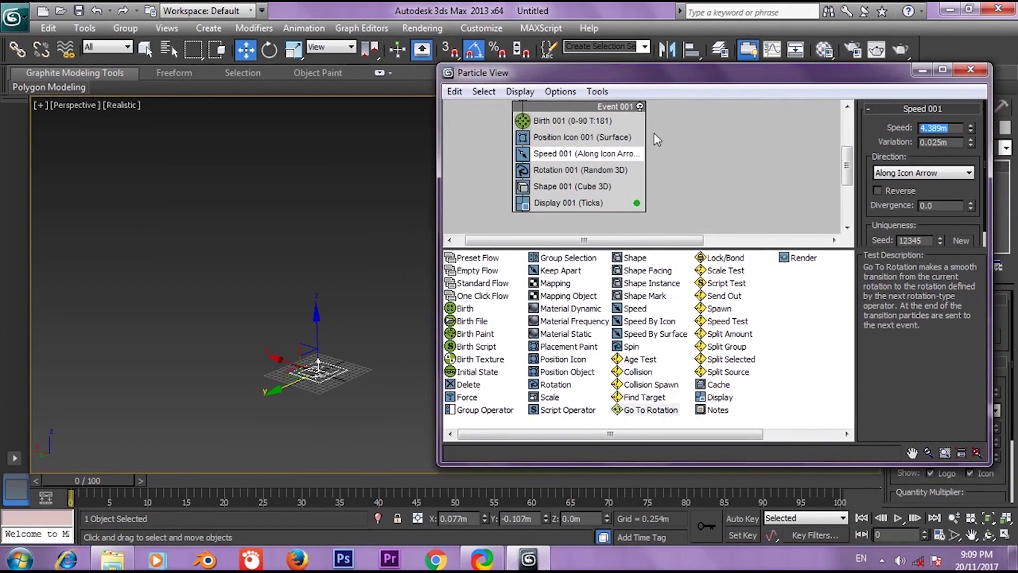
pyautogui.write('5')
pyautogui.press('Return')
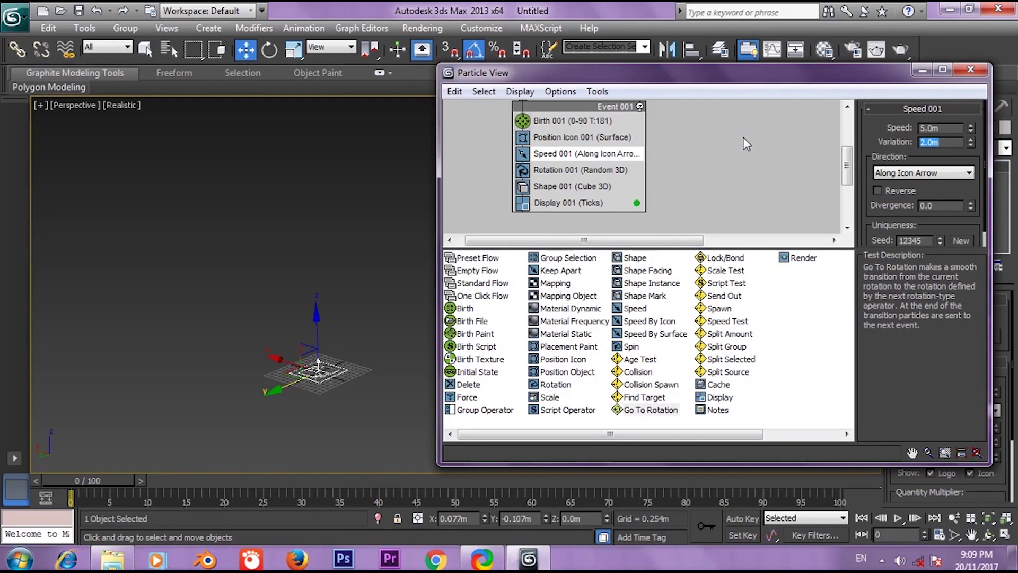
# Keep the Speed 001 direction at Along Icon Arrow and scrub the timeline to check the particles in the Perspective view
pyautogui.moveTo(673, 80); pyautogui.dragTo(661, 92)
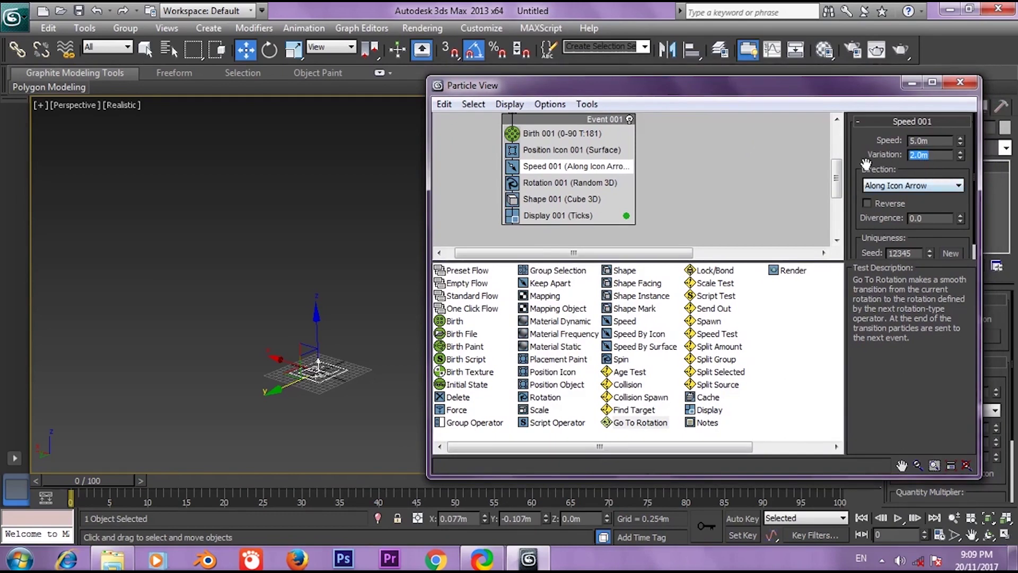
pyautogui.scroll(-1, 865, 163)
pyautogui.moveTo(835, 90); pyautogui.dragTo(825, 80)
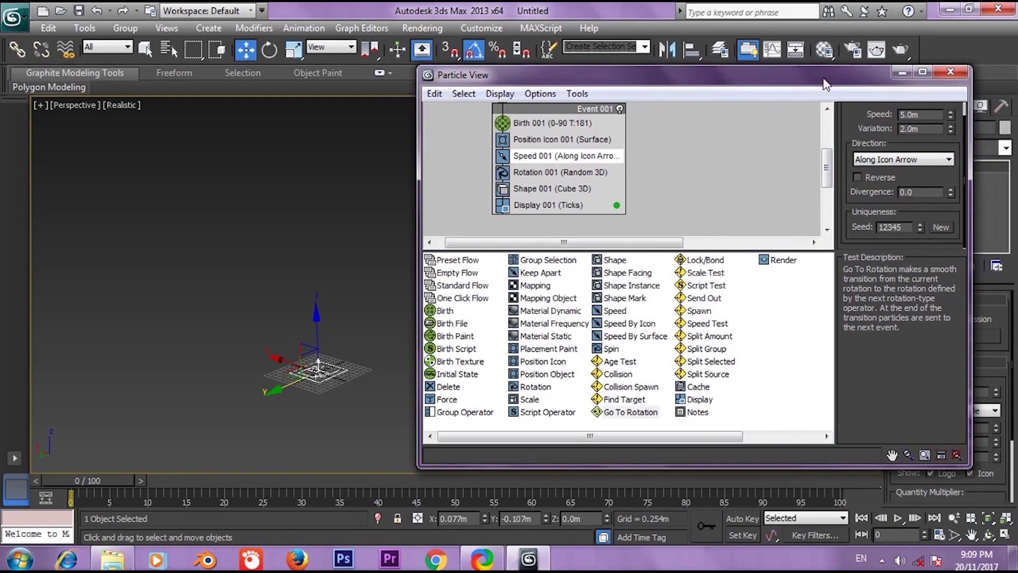
pyautogui.click(886, 160)
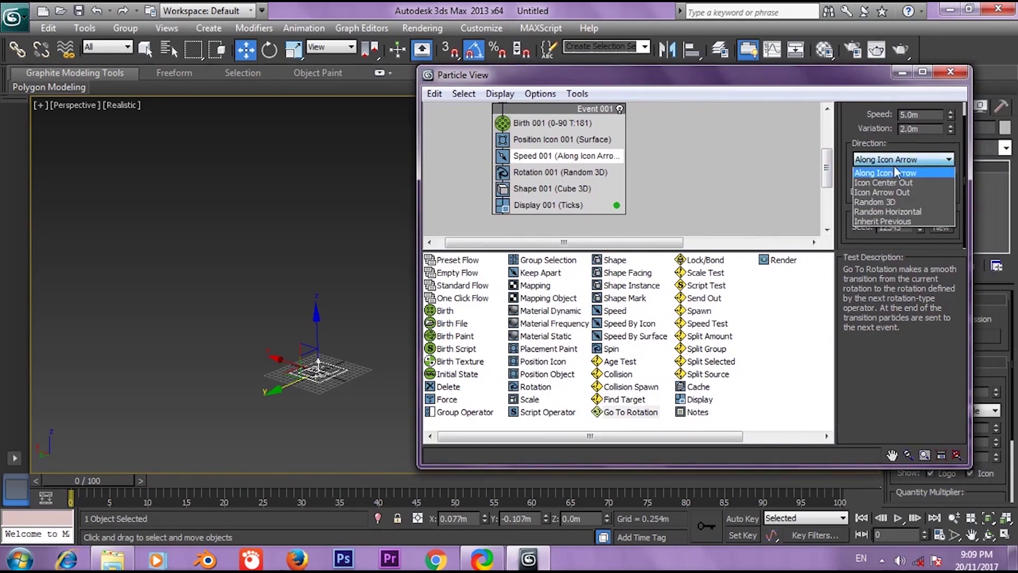
pyautogui.click(896, 173)
pyautogui.moveTo(319, 392); pyautogui.dragTo(311, 317, button='middle')
pyautogui.scroll(4, 305, 365)
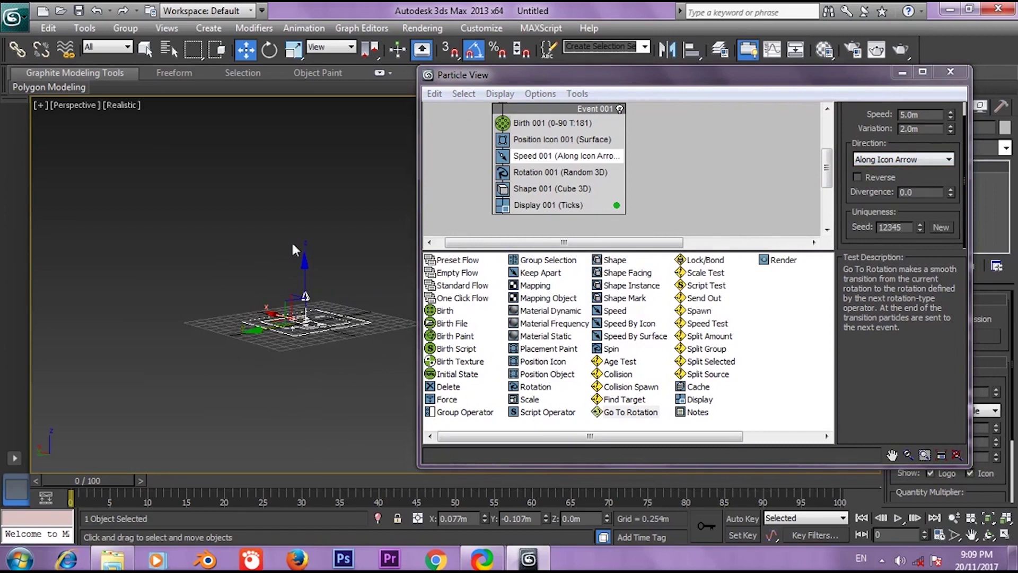
pyautogui.scroll(-3, 286, 253)
pyautogui.moveTo(334, 211); pyautogui.dragTo(288, 305, button='middle')
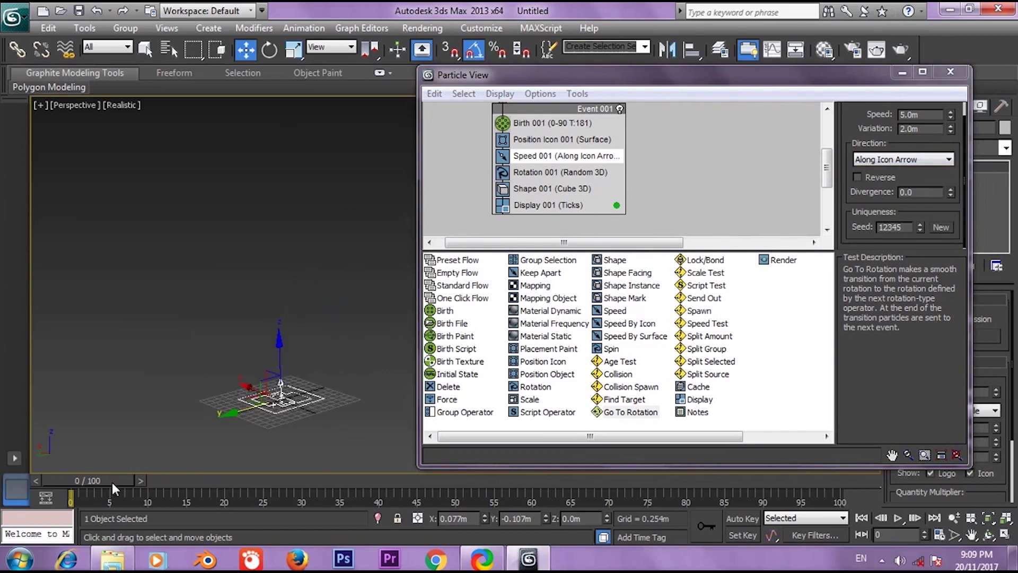
pyautogui.moveTo(114, 482)
pyautogui.mouseDown()
pyautogui.moveTo(345, 480)
pyautogui.moveTo(113, 481)
pyautogui.mouseUp()
# Set the Speed 001 direction to Icon Center Out and scrub the timeline to check the particle motion
pyautogui.click(906, 160)
pyautogui.click(904, 180)
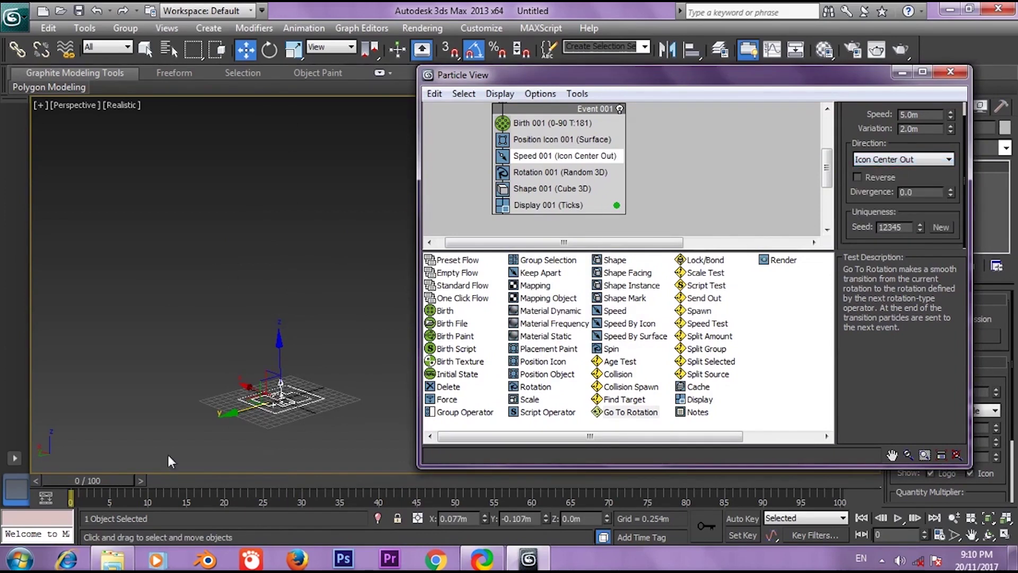
pyautogui.moveTo(93, 481)
pyautogui.mouseDown()
pyautogui.moveTo(339, 501)
pyautogui.moveTo(128, 485)
pyautogui.moveTo(309, 455)
pyautogui.moveTo(422, 469)
pyautogui.moveTo(79, 480)
pyautogui.mouseUp()
pyautogui.press('w')
# Set the Speed 001 direction to Icon Arrow Out and scrub the timeline to check the emission
pyautogui.click(889, 159)
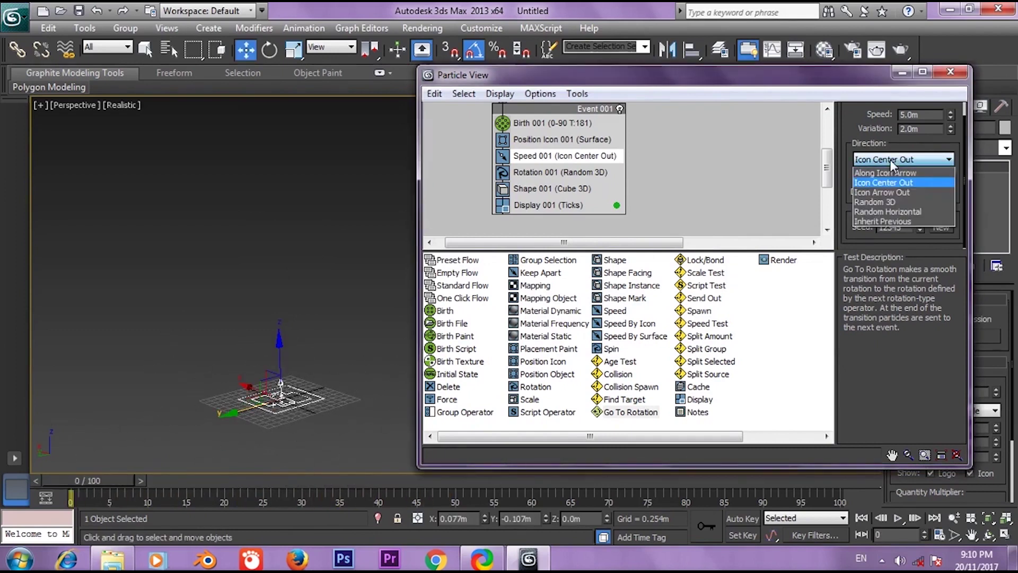
pyautogui.click(882, 192)
pyautogui.click(241, 391)
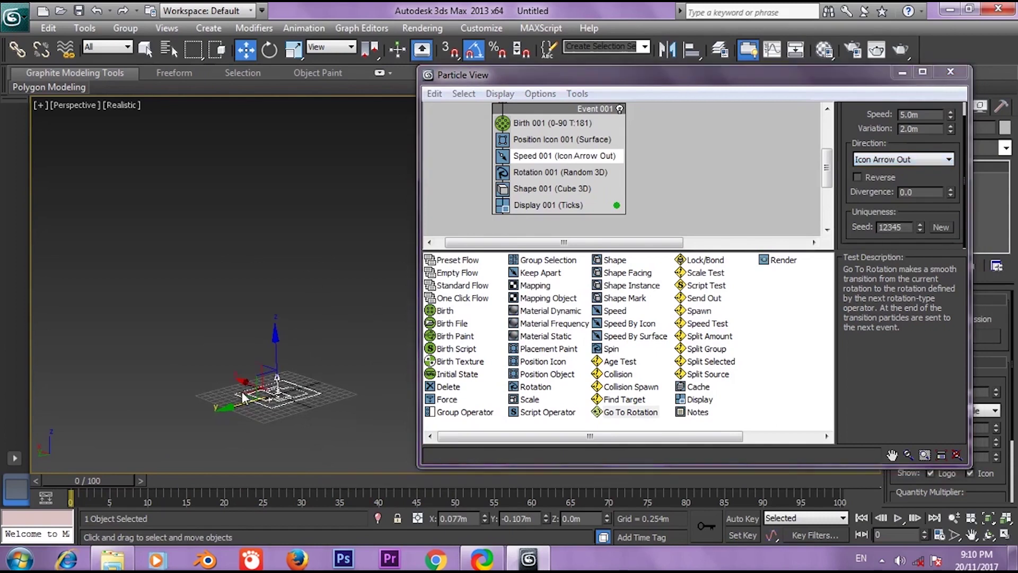
pyautogui.moveTo(115, 477); pyautogui.dragTo(64, 482)
# Set the Speed 001 direction to Random 3D and scrub the timeline to check how the particles spread
pyautogui.click(895, 159)
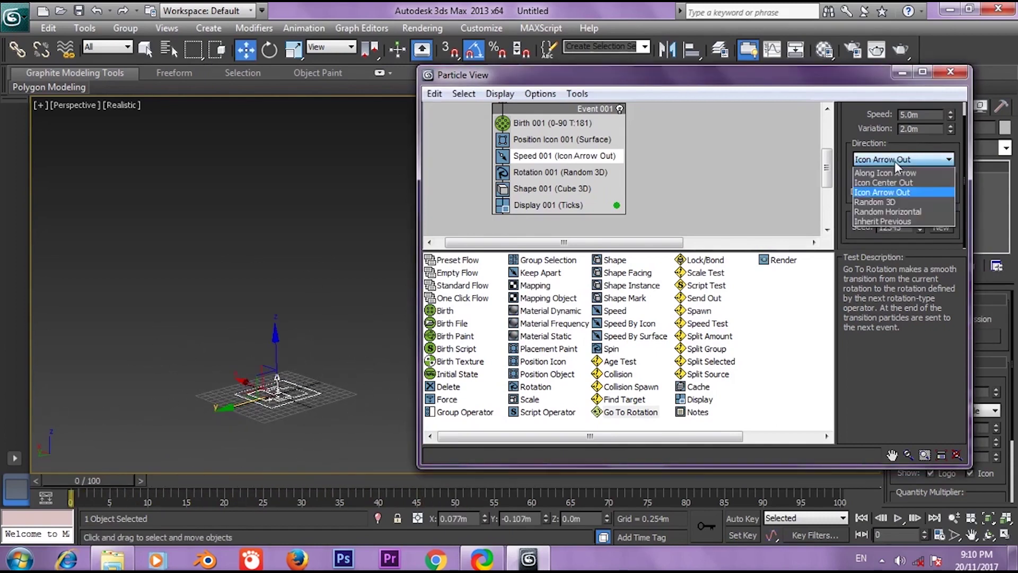
pyautogui.click(892, 201)
pyautogui.moveTo(102, 477); pyautogui.dragTo(70, 488)
pyautogui.press('w')
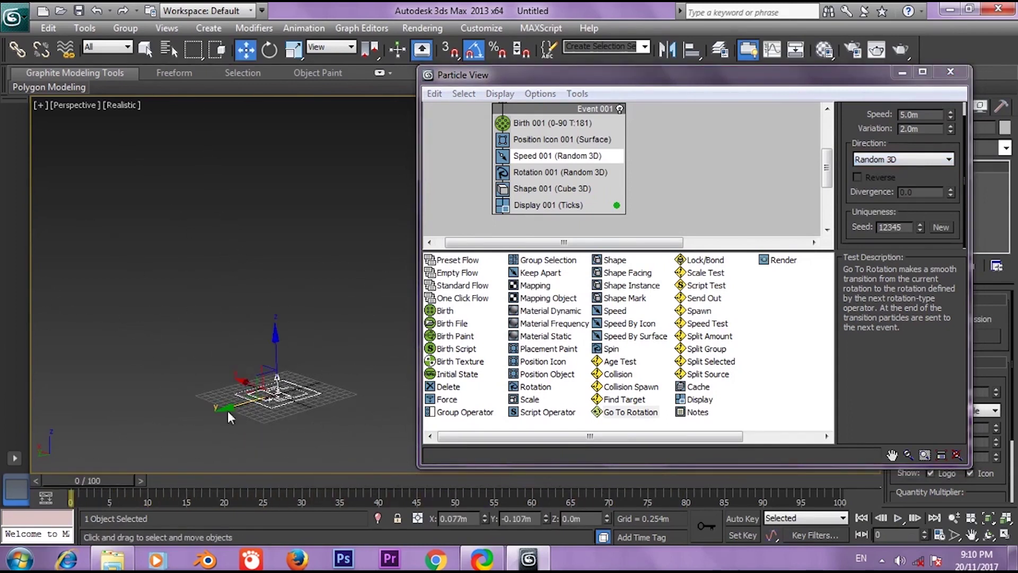
# Set the Speed 001 direction to Random Horizontal and scrub the timeline to check the spread
pyautogui.click(880, 163)
pyautogui.click(882, 214)
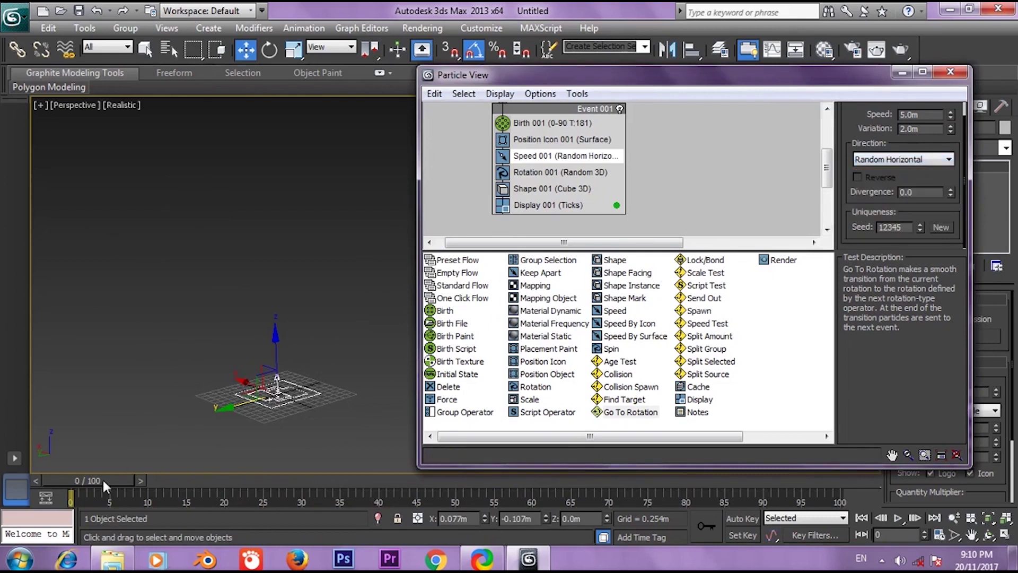
pyautogui.moveTo(103, 482); pyautogui.dragTo(69, 495)
pyautogui.press('w')
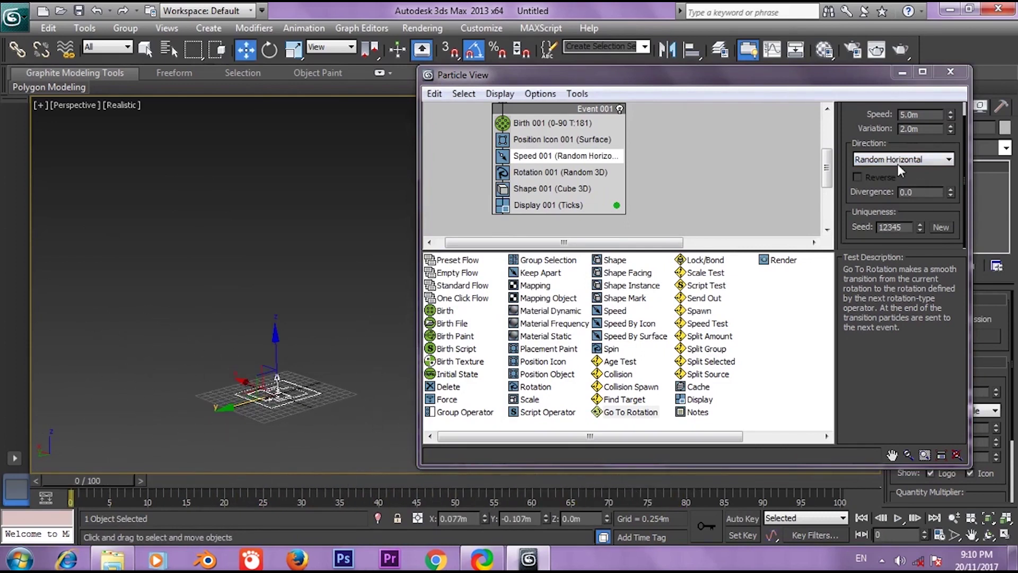
# Try the Inherit Previous direction on Speed 001 and return it to Along Icon Arrow
pyautogui.click(901, 159)
pyautogui.click(897, 221)
pyautogui.click(904, 159)
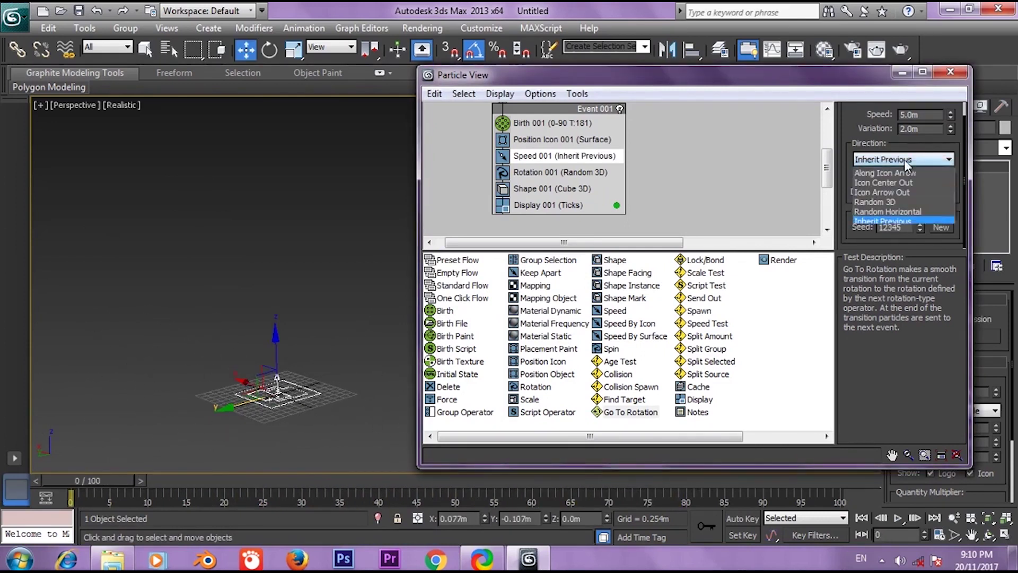
pyautogui.click(904, 175)
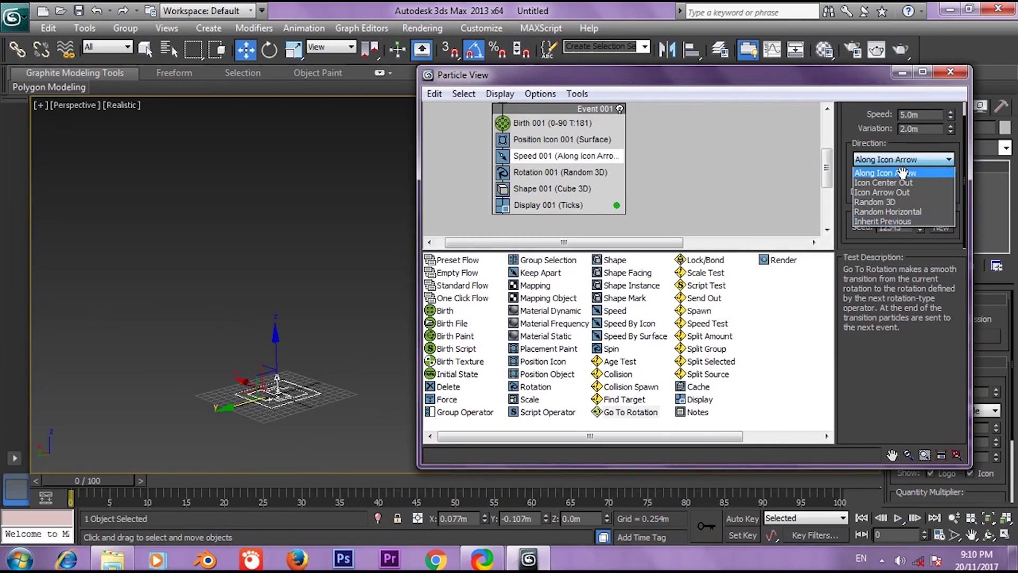
# Scrub the animation to frame 39 and toggle the Speed 001 Reverse option on and off to compare the particle flow
pyautogui.moveTo(734, 82); pyautogui.dragTo(768, 77)
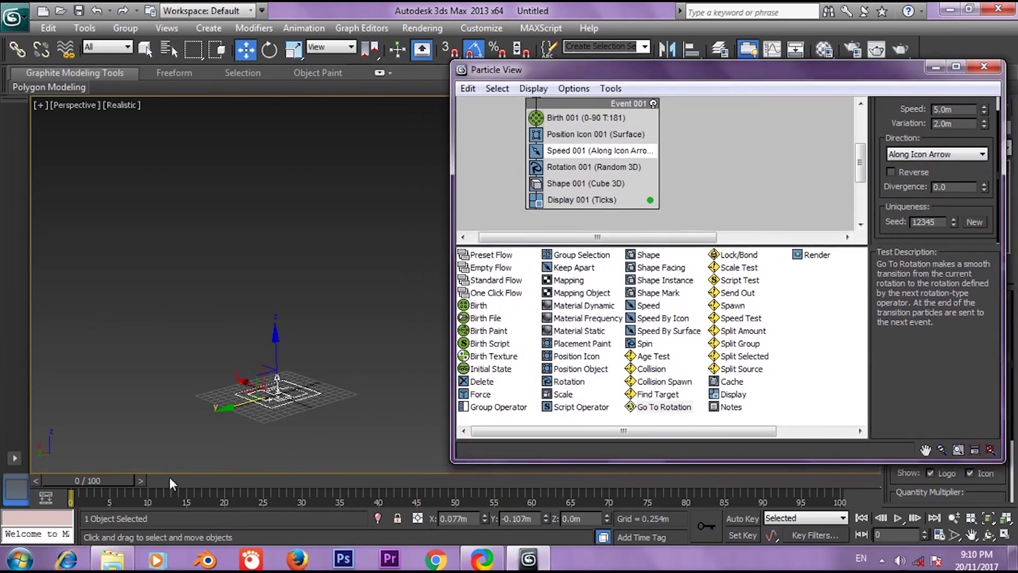
pyautogui.moveTo(135, 478); pyautogui.dragTo(400, 479)
pyautogui.click(912, 173)
pyautogui.click(904, 178)
# Set the Speed 001 divergence to 34.5 while watching the particle stream
pyautogui.moveTo(352, 363); pyautogui.dragTo(355, 349, button='middle')
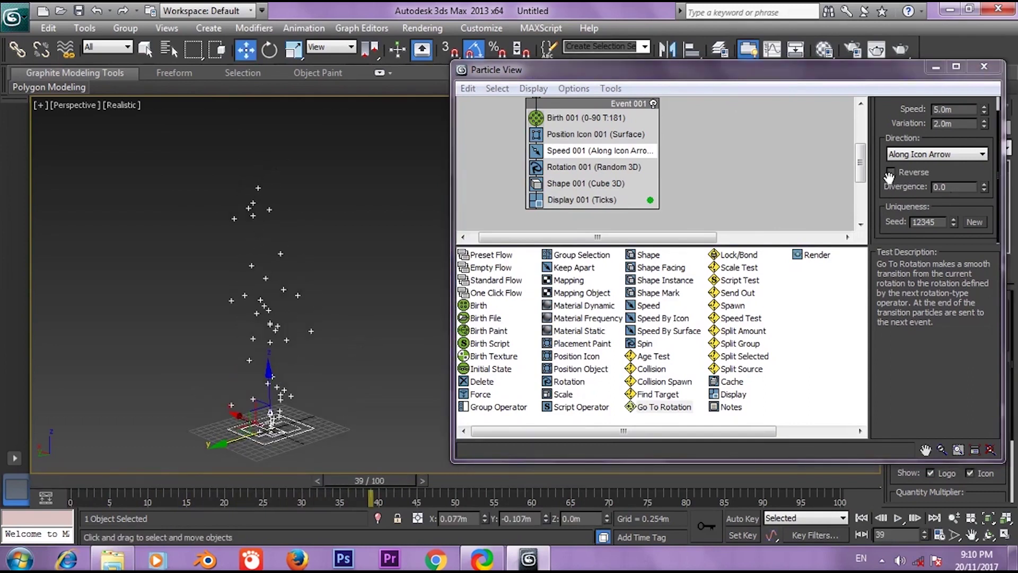
pyautogui.moveTo(985, 180); pyautogui.dragTo(961, 101)
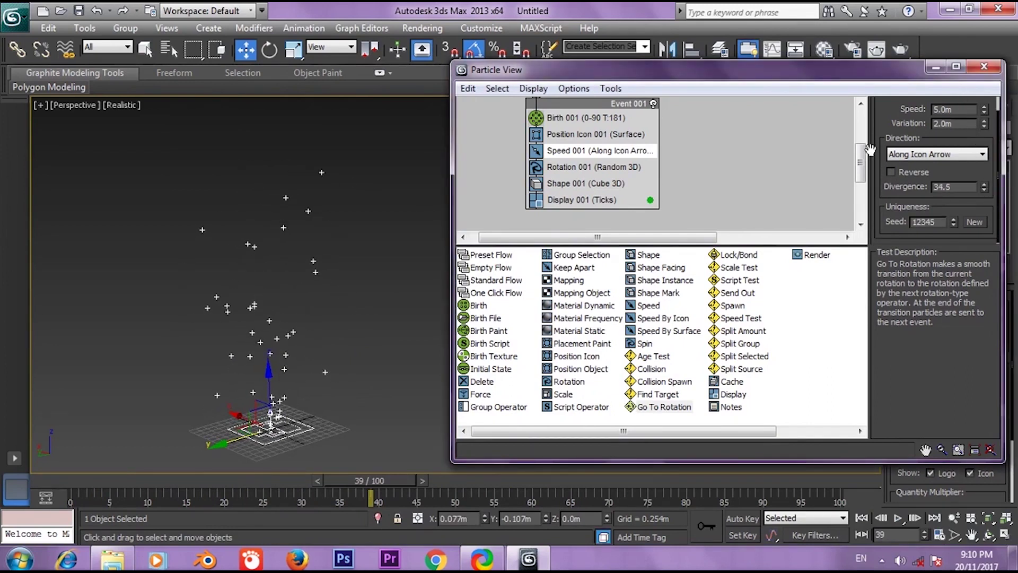
# Set the Position Icon 001 Location to Pivot
pyautogui.click(591, 134)
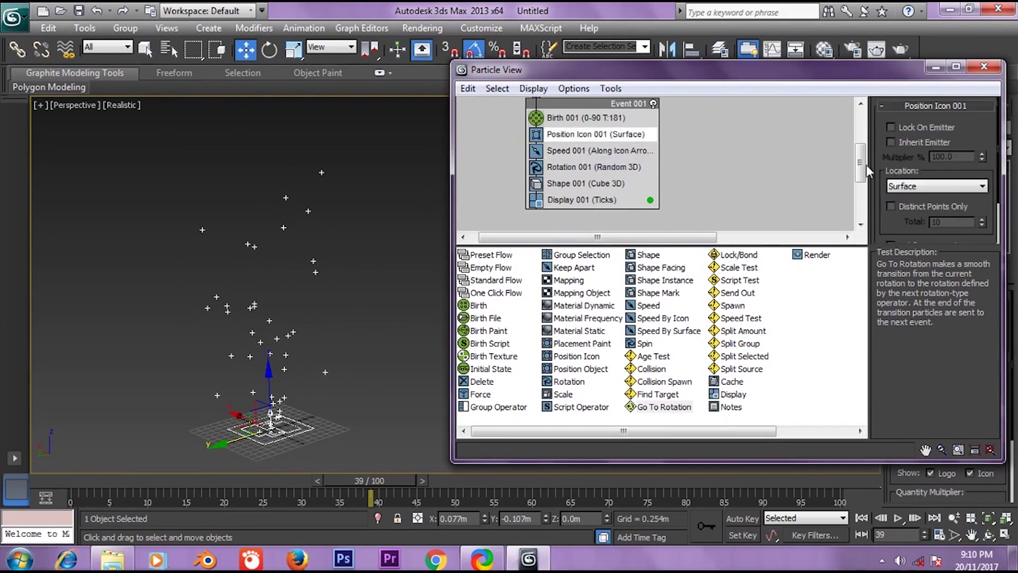
pyautogui.click(923, 186)
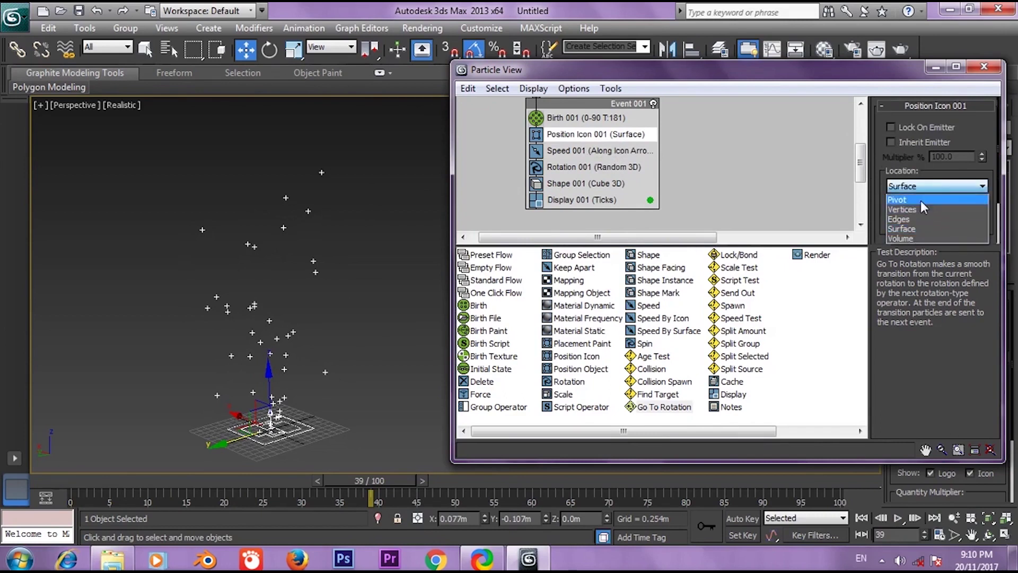
pyautogui.click(921, 198)
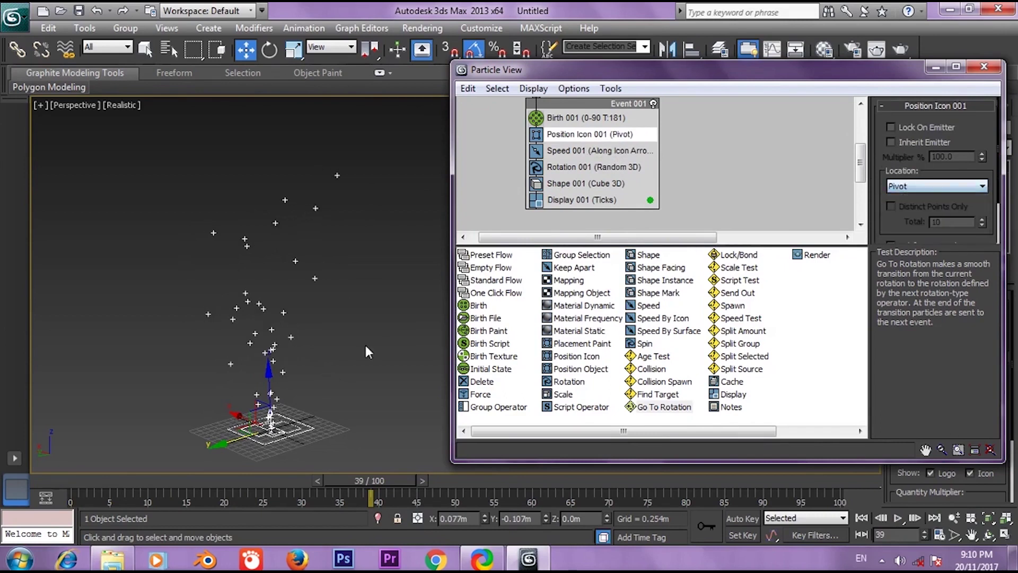
# Set the Speed 001 divergence to 50
pyautogui.click(551, 153)
pyautogui.click(570, 167)
pyautogui.click(584, 151)
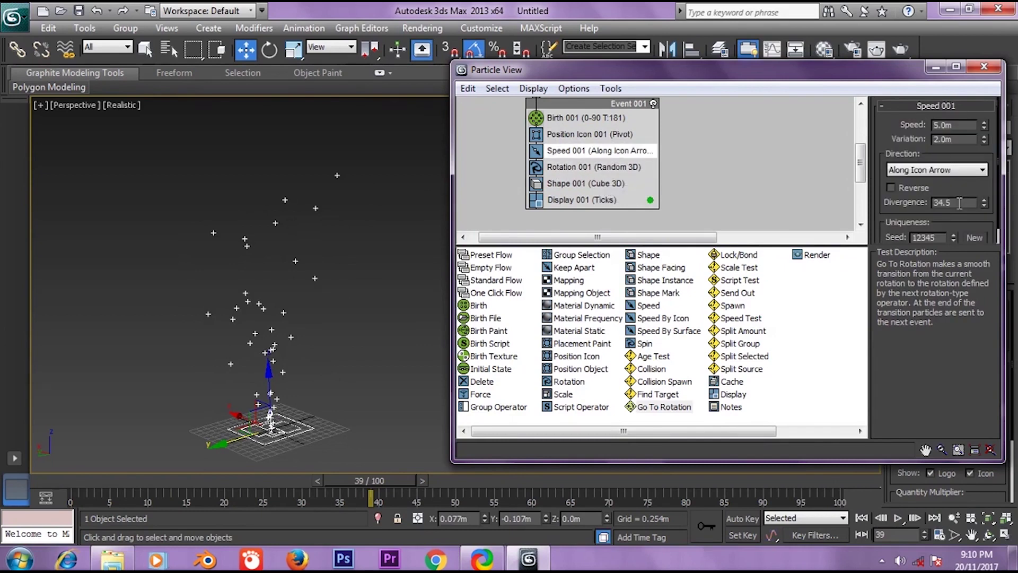
pyautogui.moveTo(875, 189); pyautogui.dragTo(904, 182)
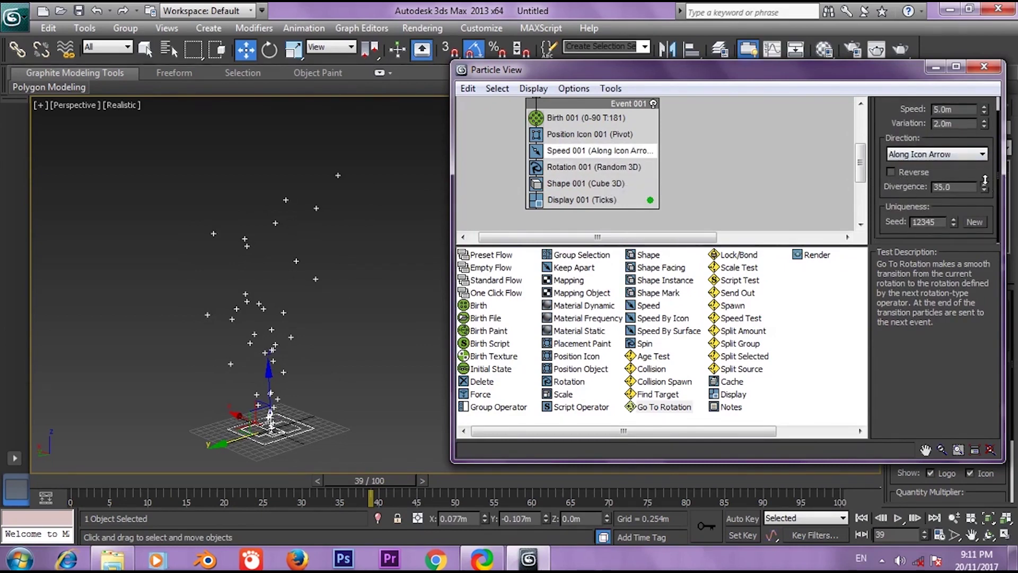
pyautogui.moveTo(984, 188); pyautogui.dragTo(979, 159)
# Scrub the animation to frame 23 and generate new random seeds for Speed 001
pyautogui.moveTo(120, 479); pyautogui.dragTo(247, 501)
pyautogui.press('w')
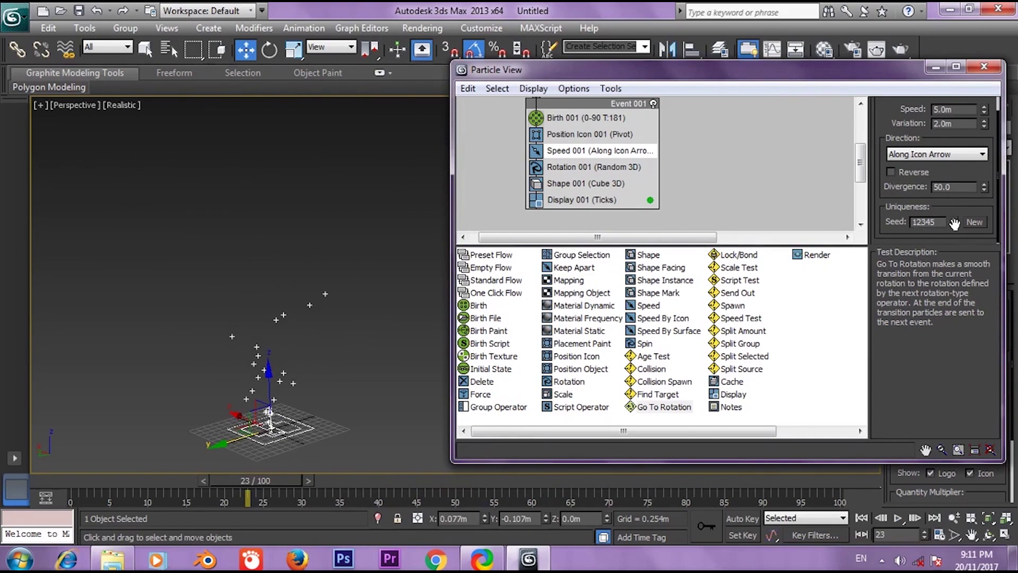
pyautogui.click(974, 221)
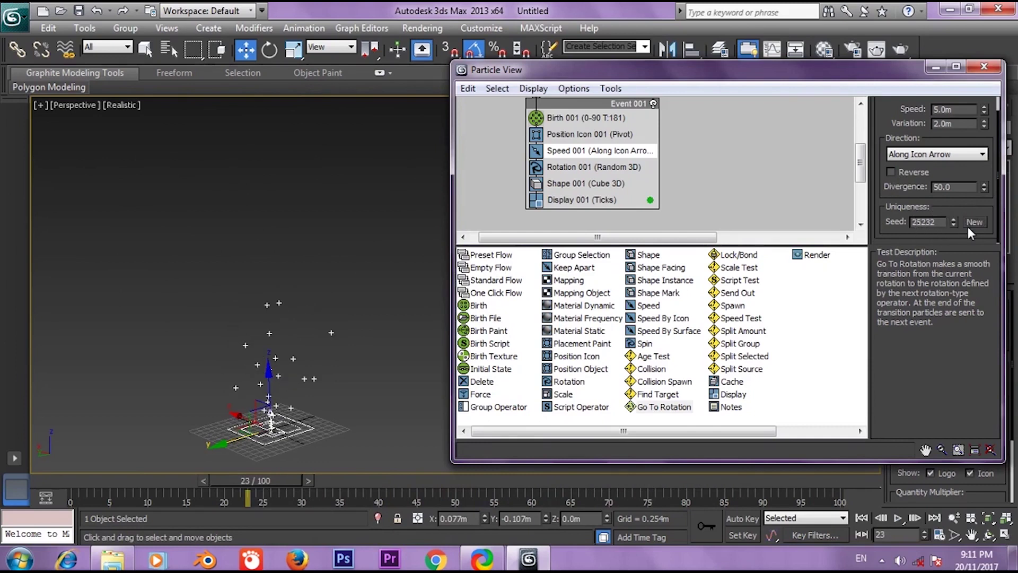
pyautogui.click(974, 222)
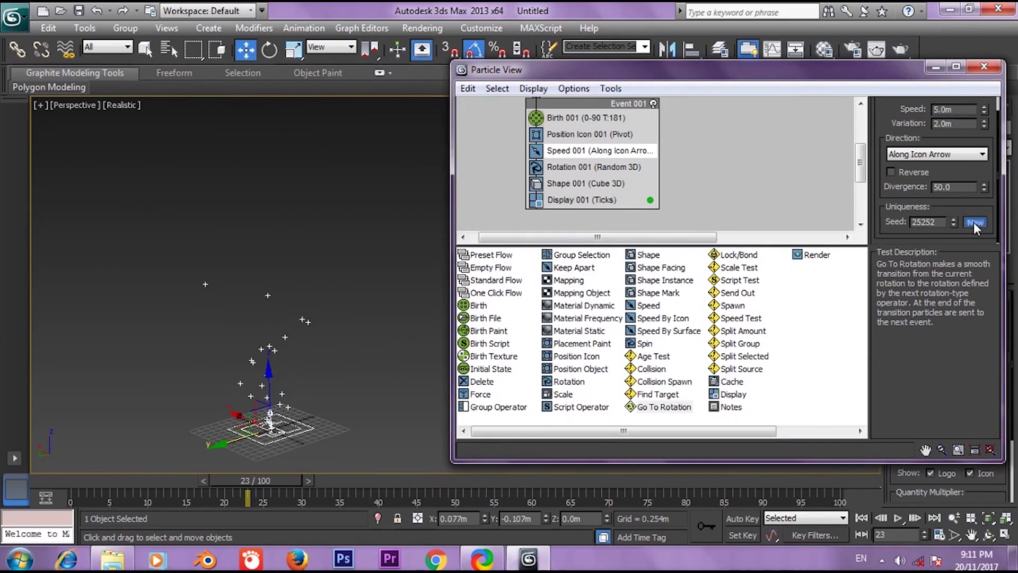
# Set the Display 001 type to Geometry so the particles show as solid shapes in the viewport
pyautogui.click(589, 167)
pyautogui.moveTo(729, 60); pyautogui.dragTo(729, 49)
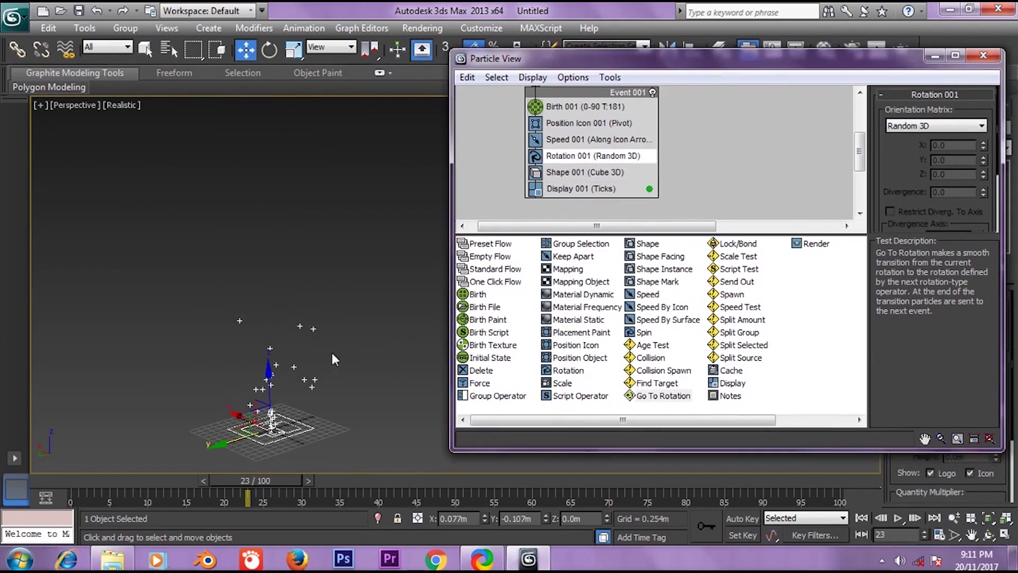
pyautogui.moveTo(331, 350); pyautogui.dragTo(345, 330, button='middle')
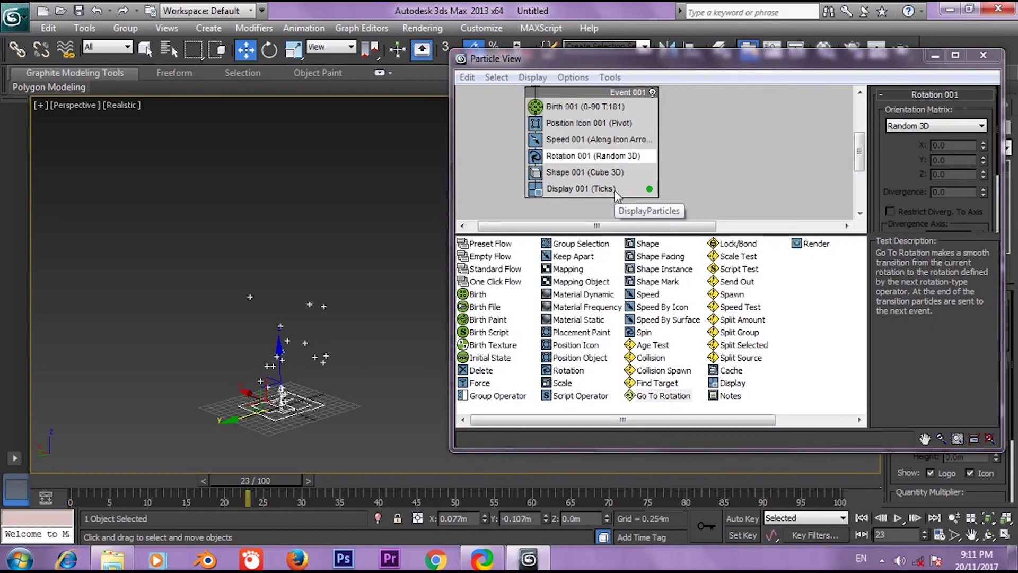
pyautogui.click(573, 189)
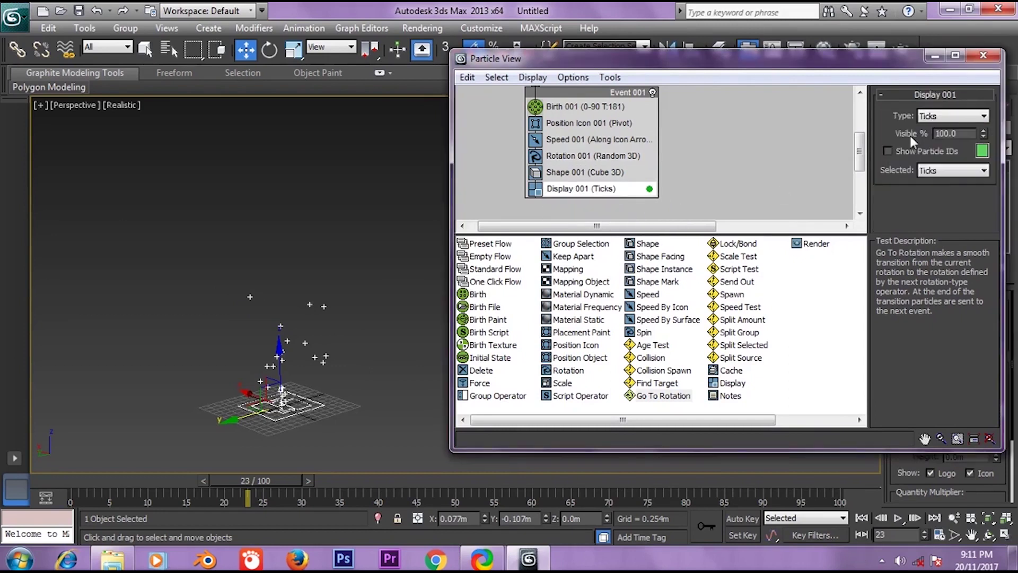
pyautogui.click(929, 115)
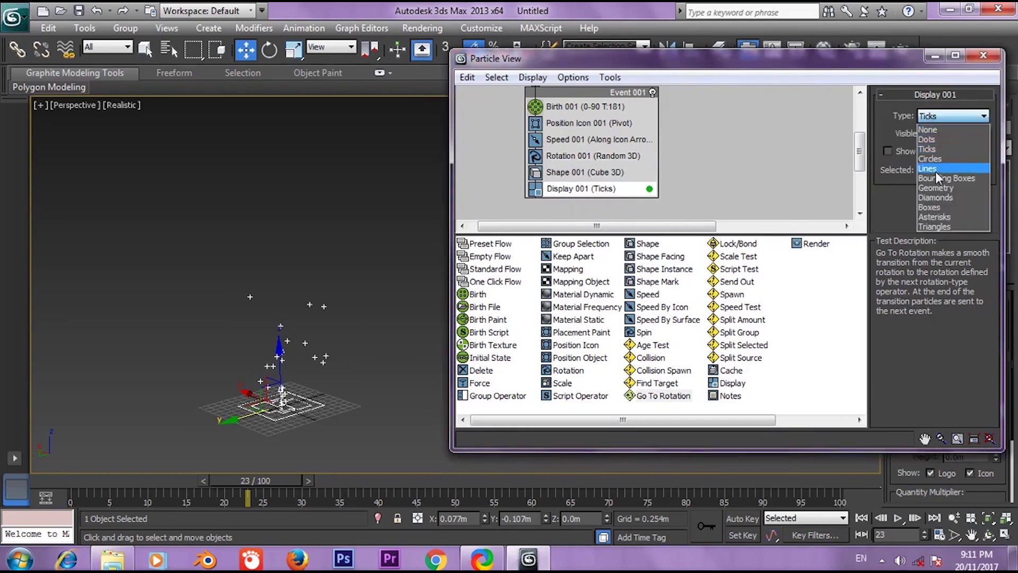
pyautogui.click(943, 187)
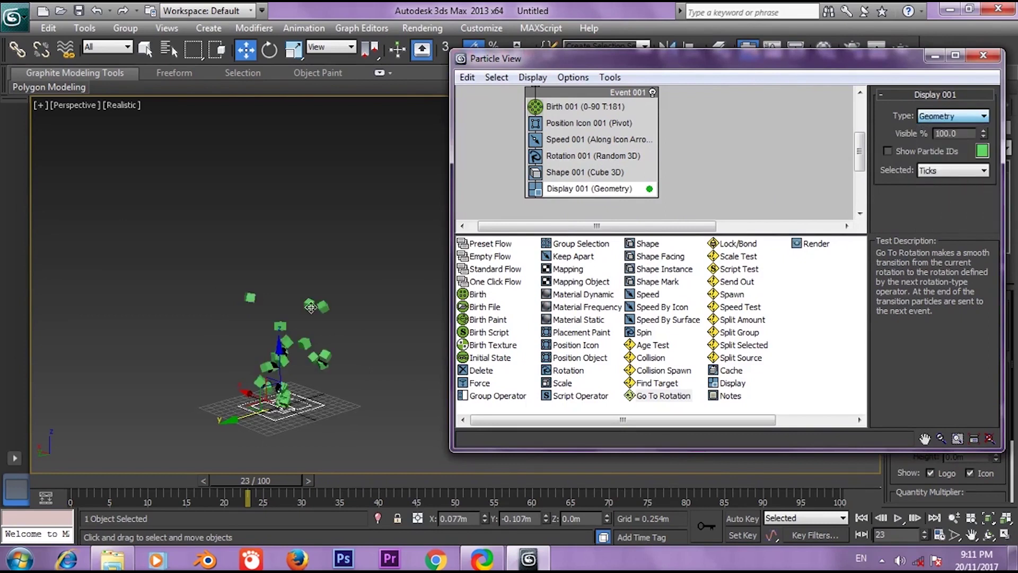
pyautogui.moveTo(359, 288); pyautogui.dragTo(355, 278, button='middle')
pyautogui.scroll(3, 354, 278)
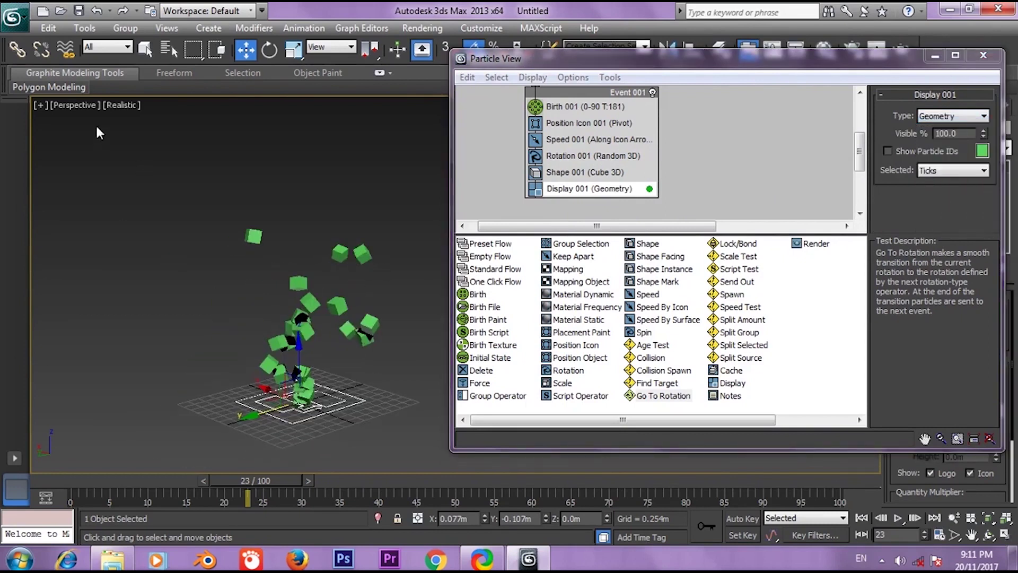
# Switch the perspective viewport to Shaded and scrub the animation to frame 43
pyautogui.click(121, 106)
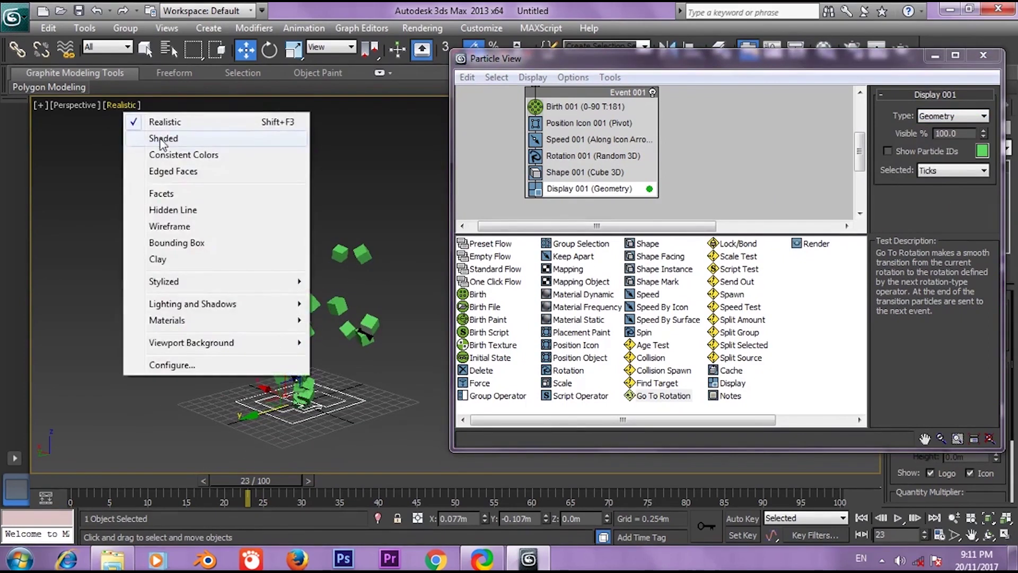
pyautogui.click(156, 139)
pyautogui.moveTo(252, 405); pyautogui.dragTo(220, 416, button='middle')
pyautogui.moveTo(75, 483); pyautogui.dragTo(396, 475)
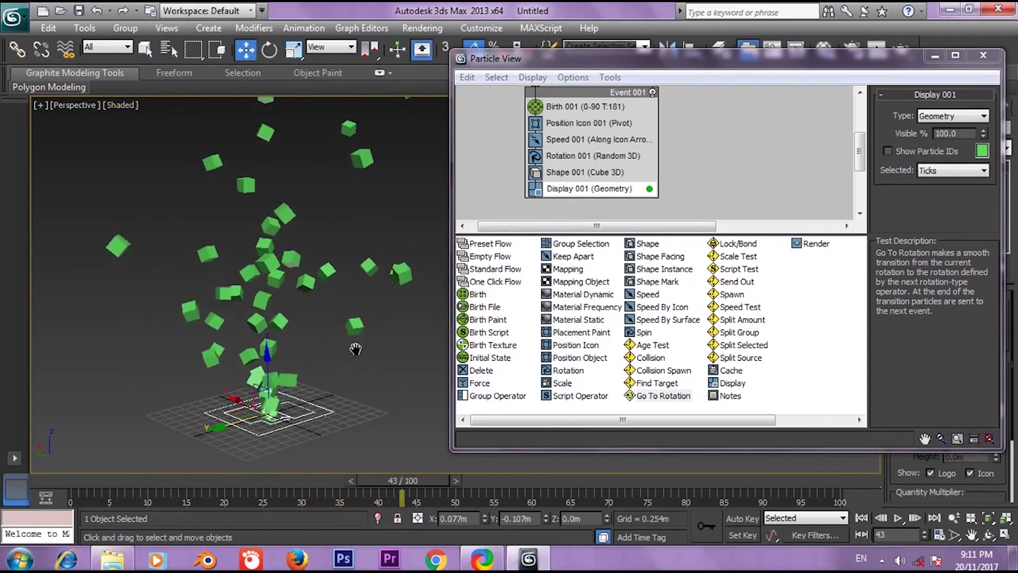
pyautogui.scroll(-3, 375, 348)
pyautogui.moveTo(354, 348)
pyautogui.mouseDown(button='middle')
pyautogui.moveTo(372, 379)
pyautogui.moveTo(348, 342)
pyautogui.mouseUp(button='middle')
pyautogui.scroll(2, 348, 342)
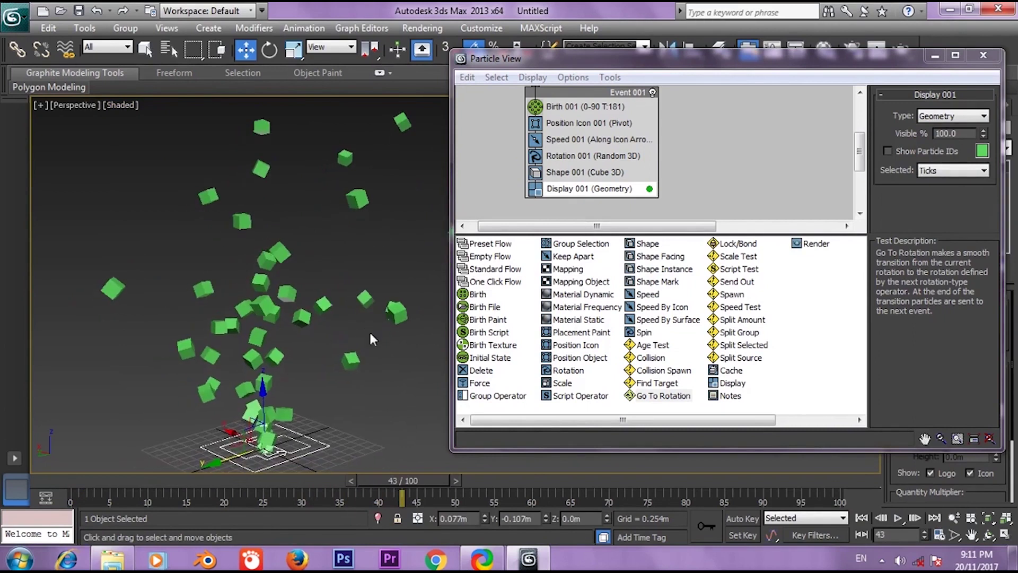
# Try the Random Horizontal orientation matrix on Rotation 001 and inspect the cubes from another angle
pyautogui.click(622, 158)
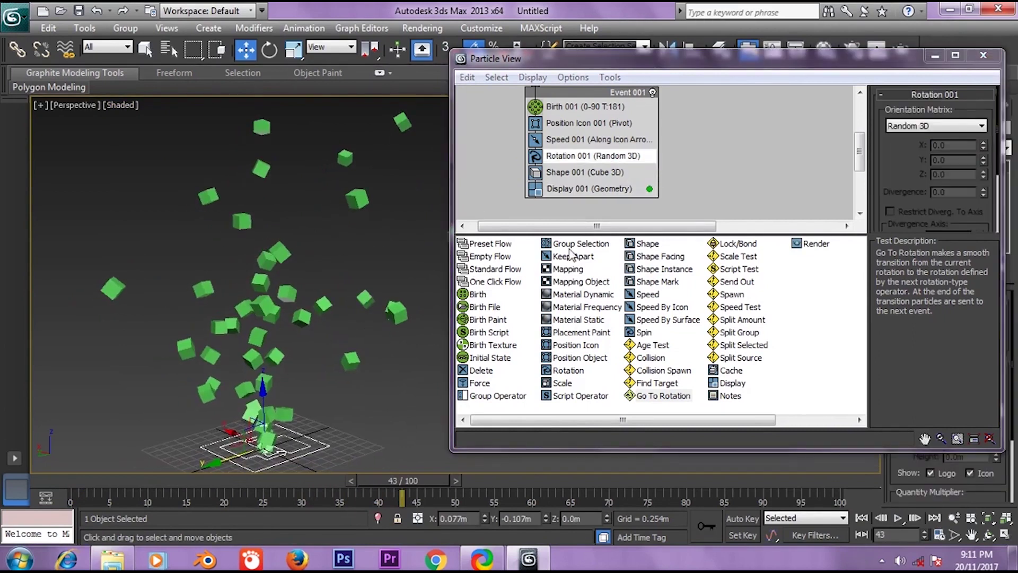
pyautogui.click(921, 128)
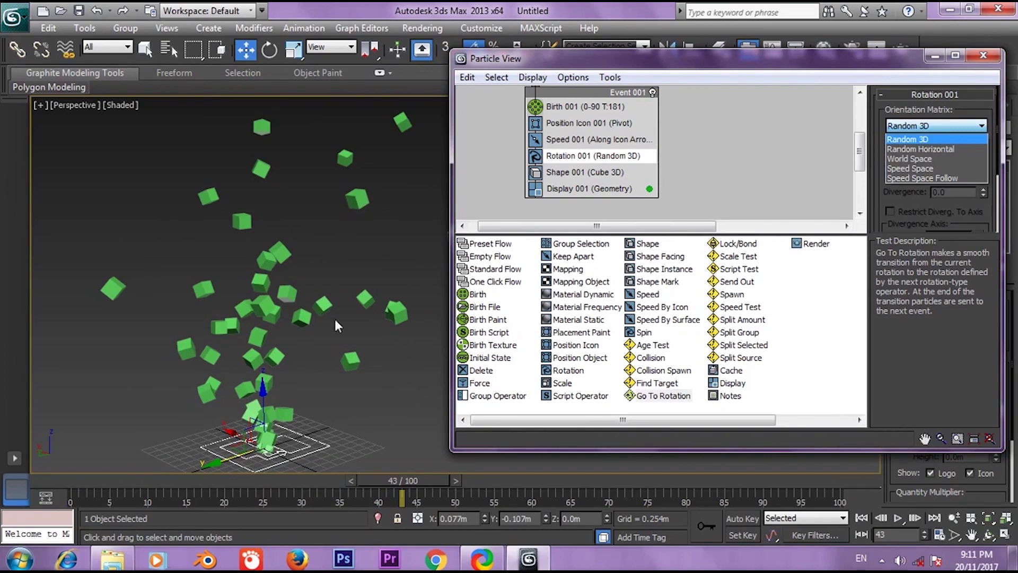
pyautogui.click(943, 150)
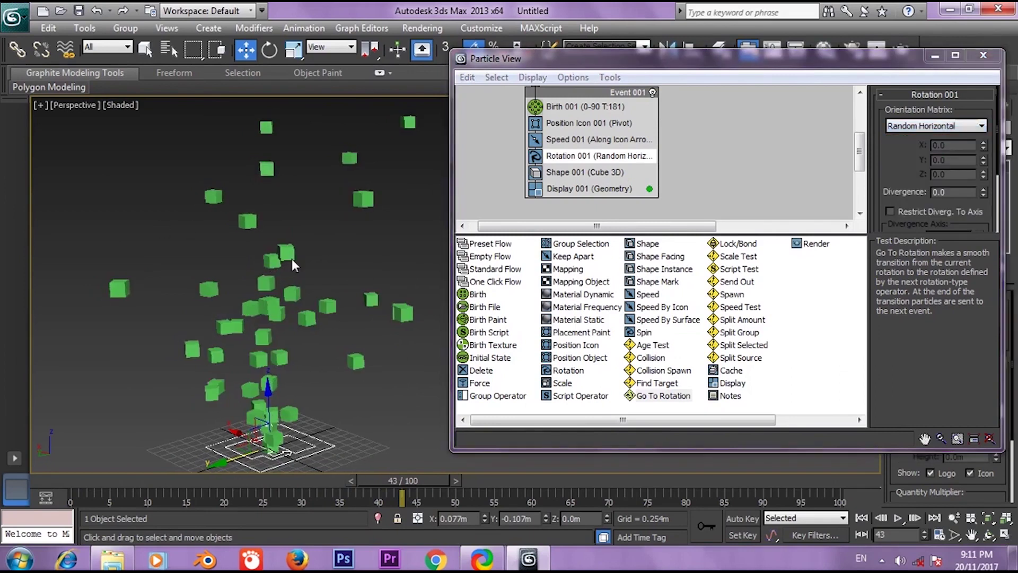
pyautogui.scroll(-5, 292, 259)
pyautogui.keyDown('alt'); pyautogui.moveTo(393, 201); pyautogui.dragTo(366, 184, button='middle'); pyautogui.keyUp('alt')
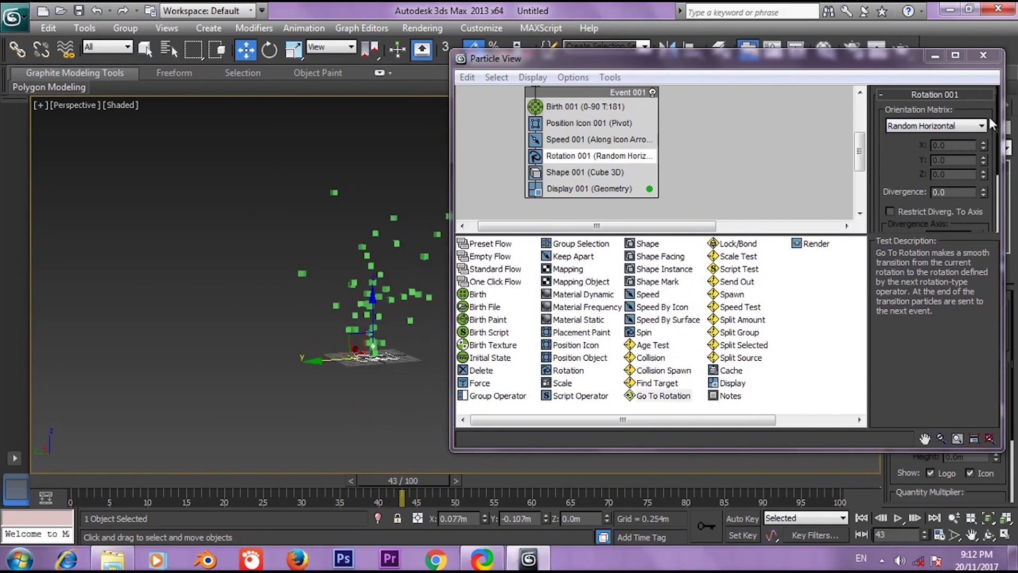
# Set Rotation 001 to World Space with X 7, Y -4, Z 27.5 and a divergence of 154
pyautogui.click(944, 125)
pyautogui.click(934, 158)
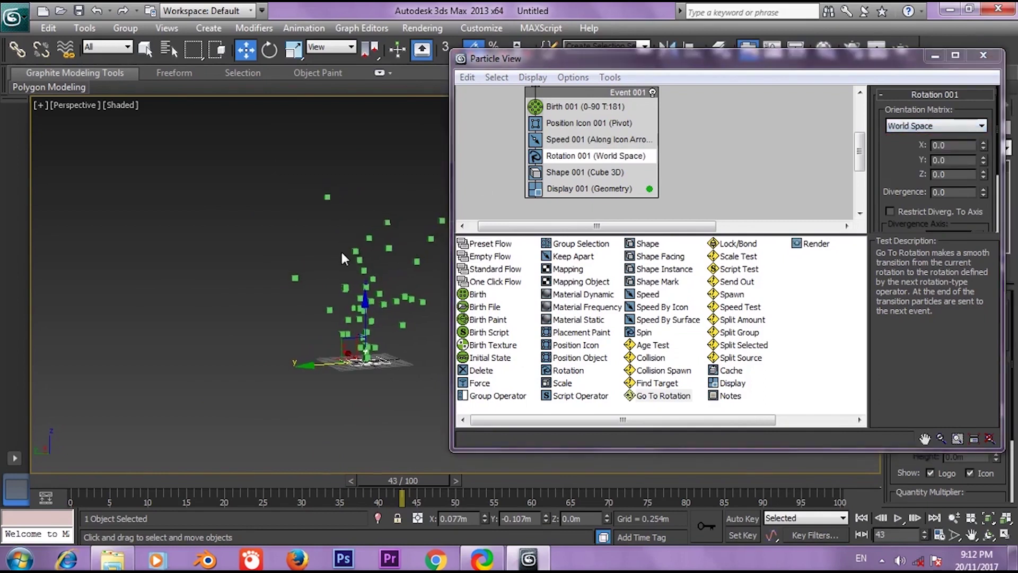
pyautogui.scroll(6, 340, 265)
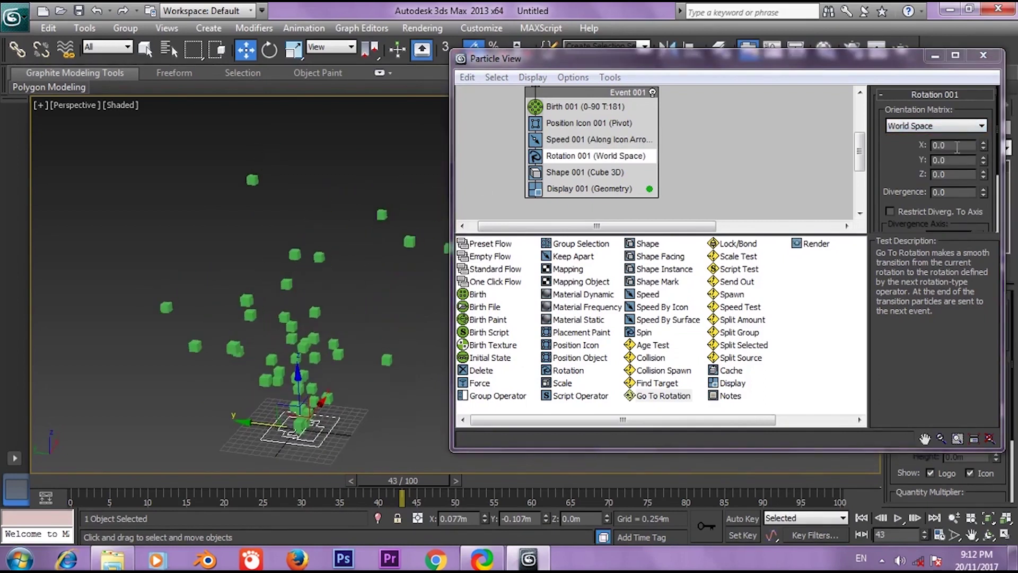
pyautogui.moveTo(888, 72); pyautogui.dragTo(909, 63)
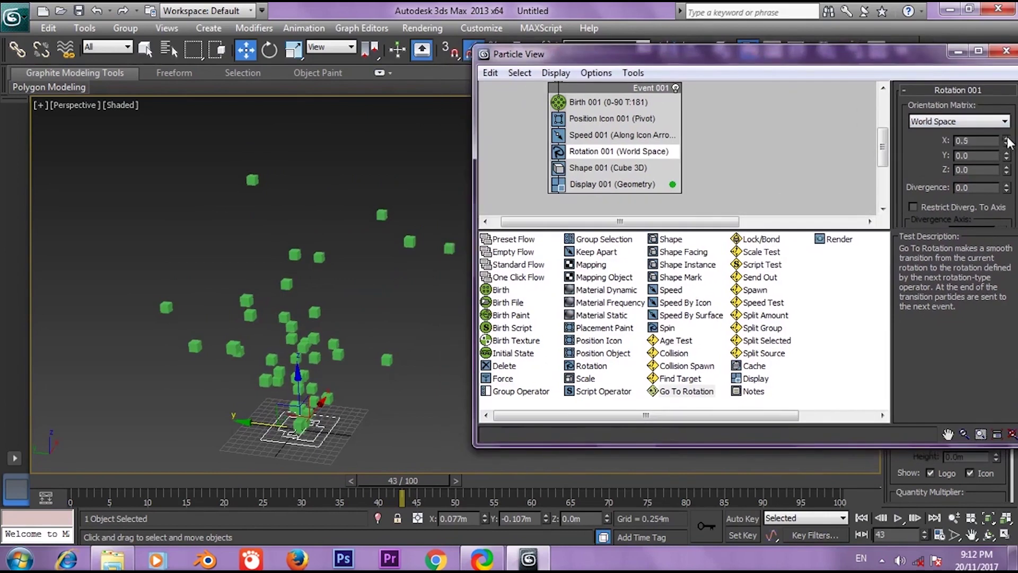
pyautogui.moveTo(1009, 142); pyautogui.dragTo(997, 67)
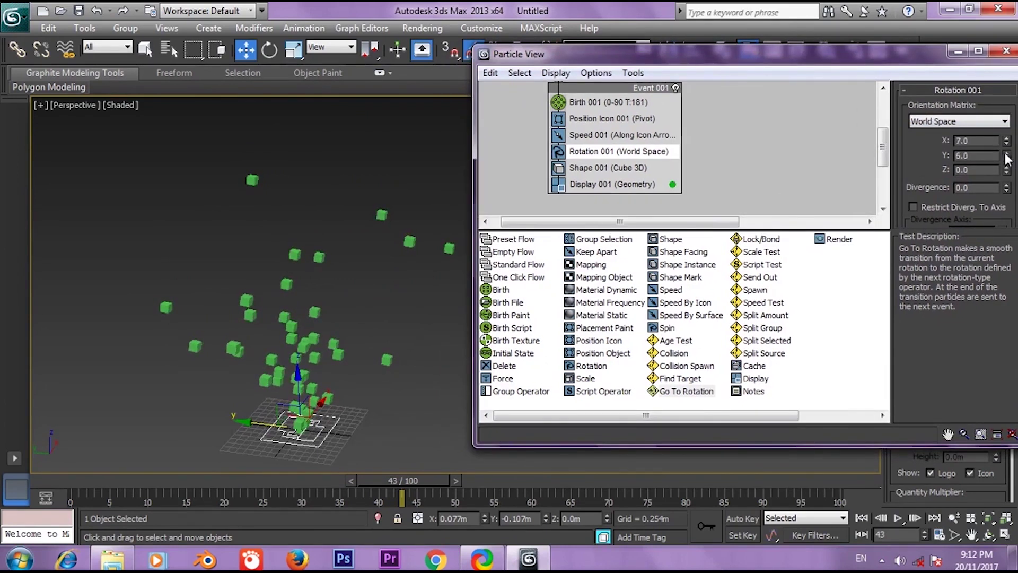
pyautogui.moveTo(1006, 157); pyautogui.dragTo(989, 132)
pyautogui.moveTo(1007, 190); pyautogui.dragTo(1004, 175)
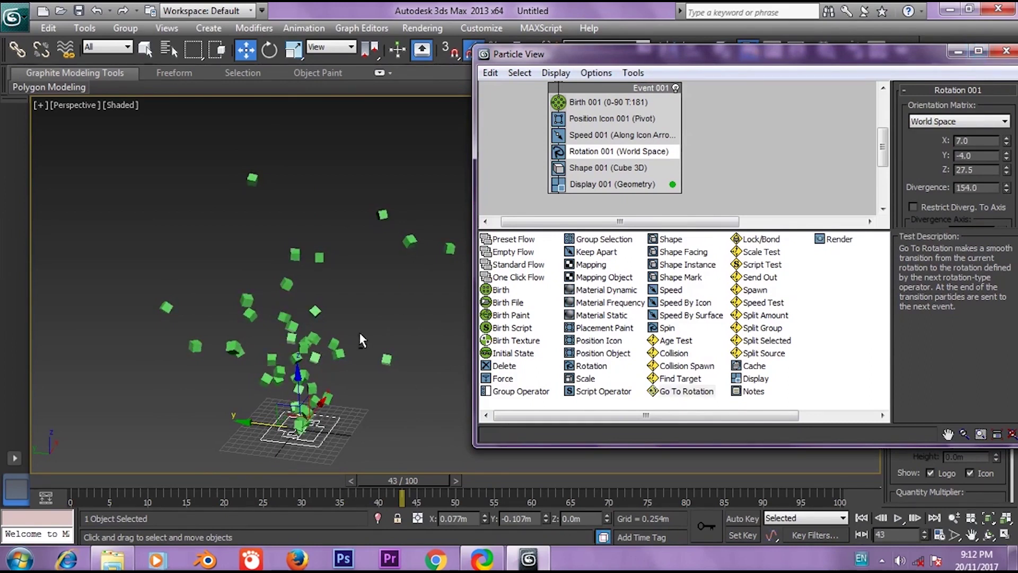
# Set the Rotation 001 orientation matrix to Speed Space and scrub the animation to frame 40
pyautogui.click(946, 122)
pyautogui.click(927, 164)
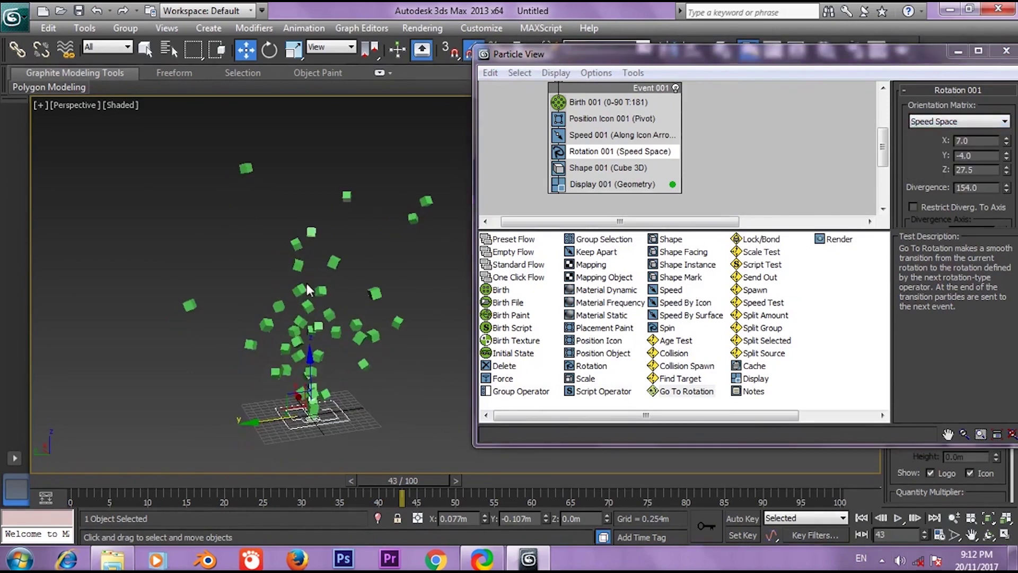
pyautogui.moveTo(74, 480); pyautogui.dragTo(335, 486)
pyautogui.press('w')
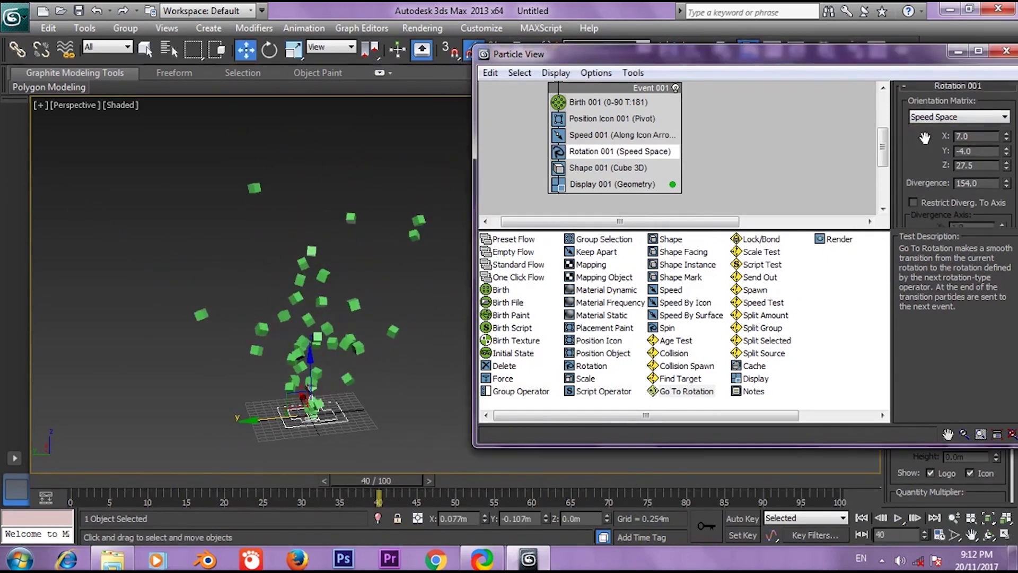
pyautogui.scroll(-3, 948, 101)
pyautogui.moveTo(948, 101); pyautogui.dragTo(889, 235)
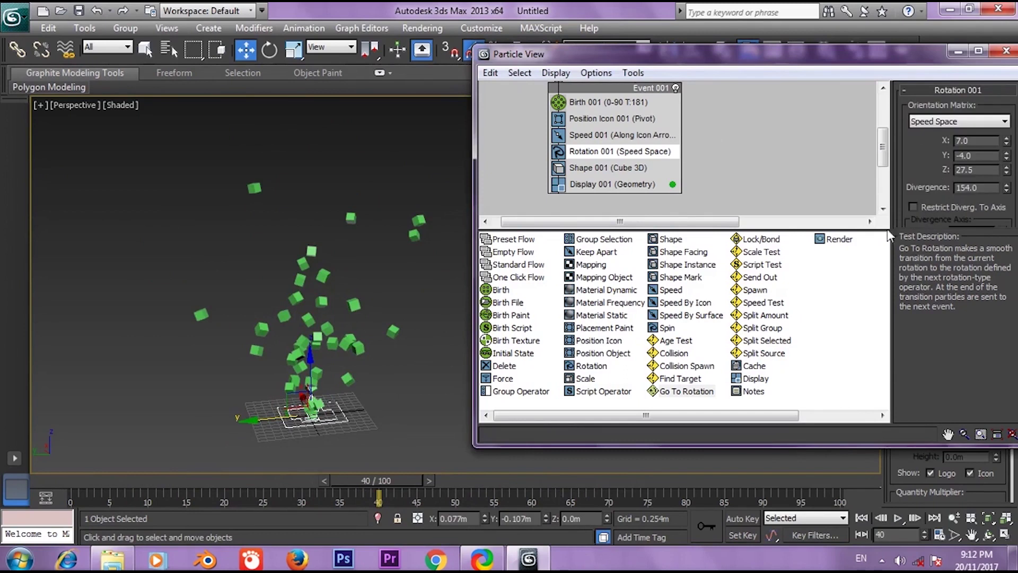
# Try the Diamond Long and Digits Arial 3D shapes on Shape 001 and inspect the particles up close
pyautogui.click(605, 170)
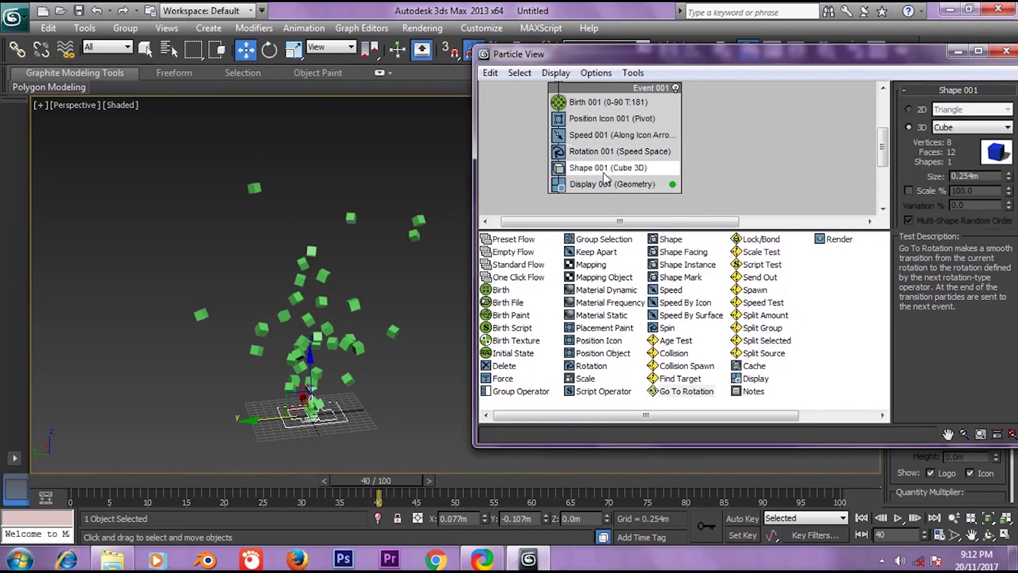
pyautogui.moveTo(623, 61); pyautogui.dragTo(562, 62)
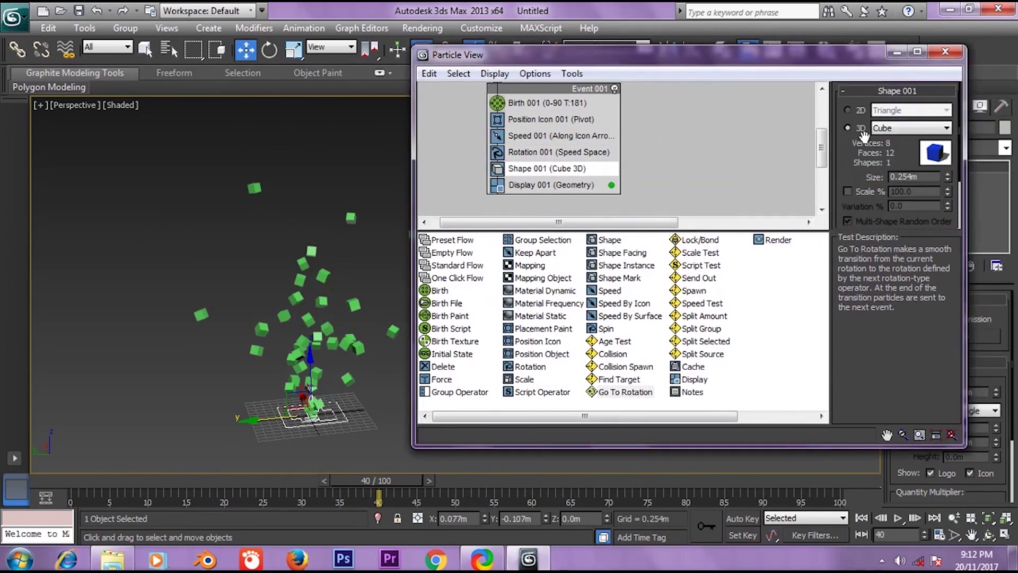
pyautogui.moveTo(795, 53); pyautogui.dragTo(827, 53)
pyautogui.click(921, 128)
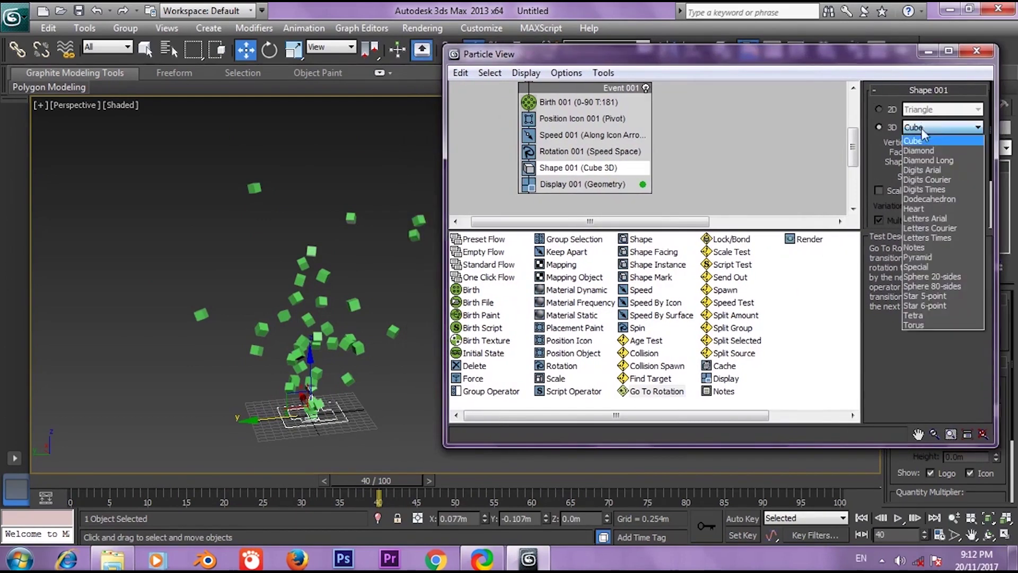
pyautogui.click(930, 161)
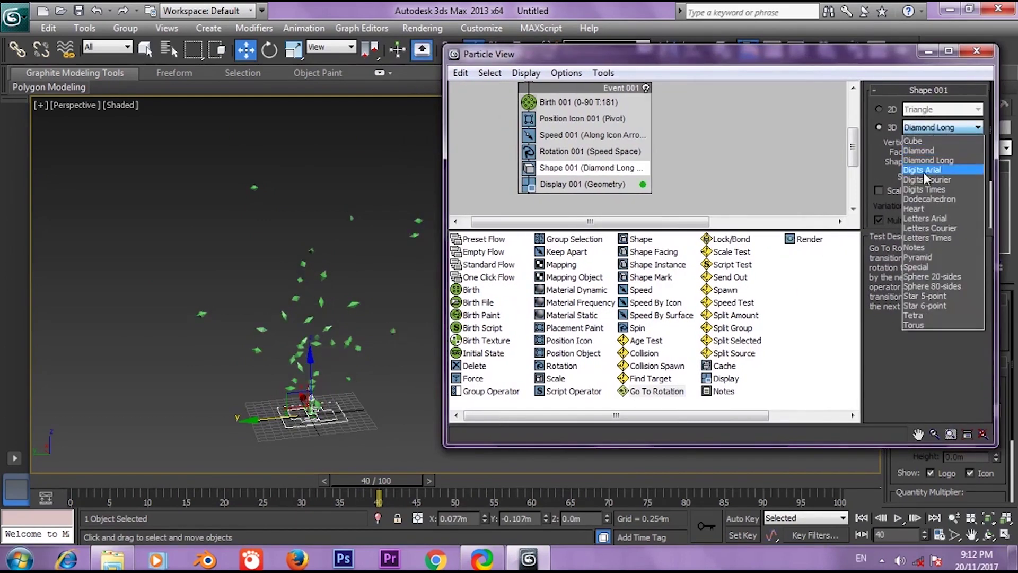
pyautogui.click(925, 170)
pyautogui.click(934, 127)
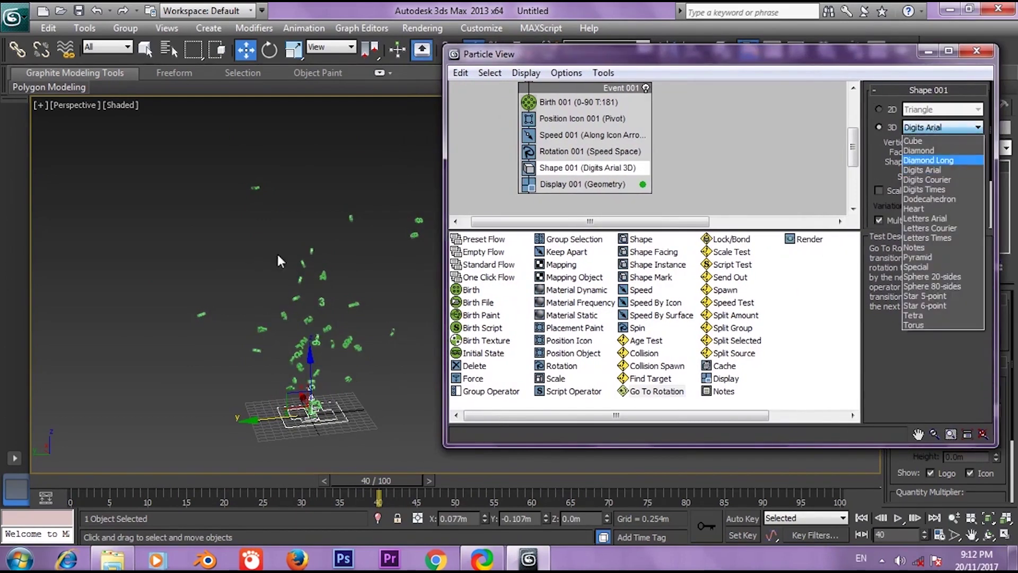
pyautogui.scroll(6, 268, 313)
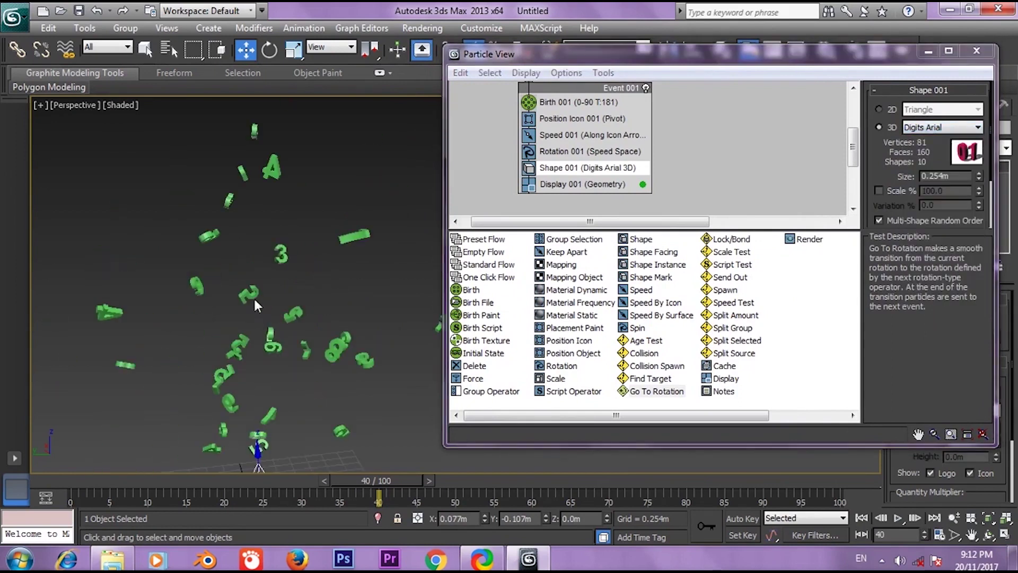
pyautogui.scroll(-6, 256, 305)
# Try the Pyramid 3D shape on Shape 001 and set the particle size to 0.29 m
pyautogui.click(977, 128)
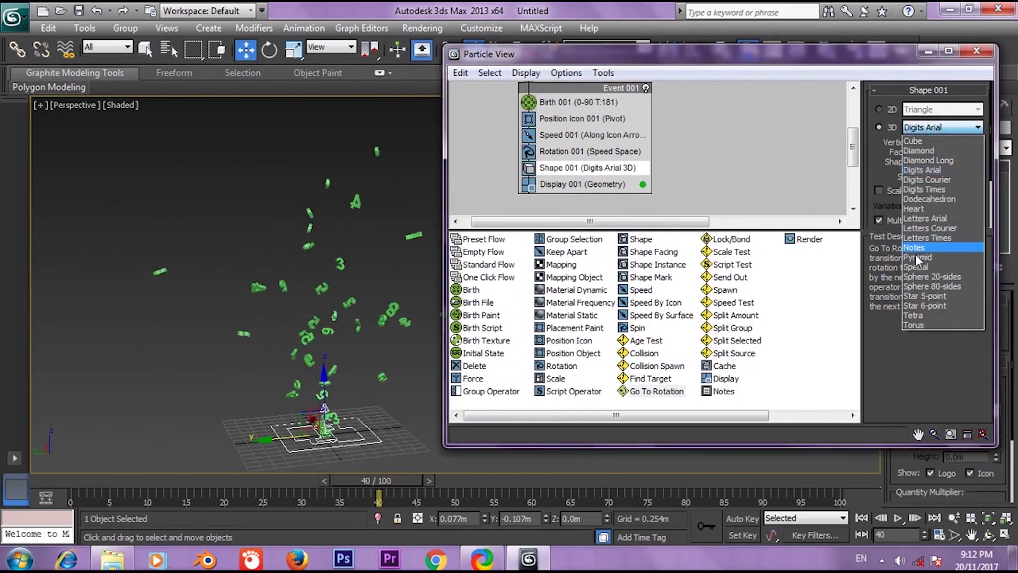
pyautogui.click(919, 258)
pyautogui.moveTo(896, 154); pyautogui.dragTo(896, 115)
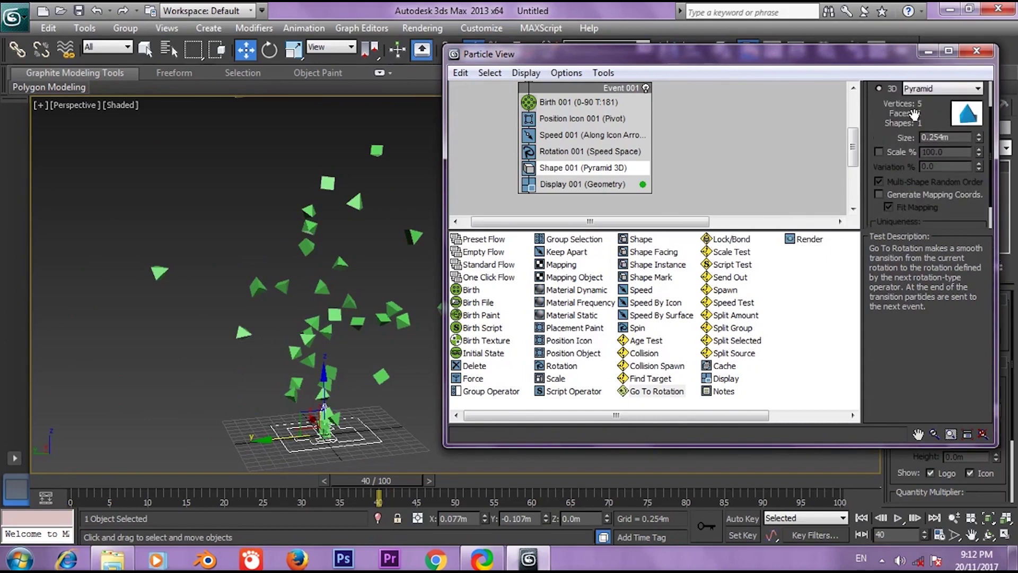
pyautogui.moveTo(979, 138)
pyautogui.mouseDown()
pyautogui.moveTo(976, 155)
pyautogui.moveTo(976, 136)
pyautogui.mouseUp()
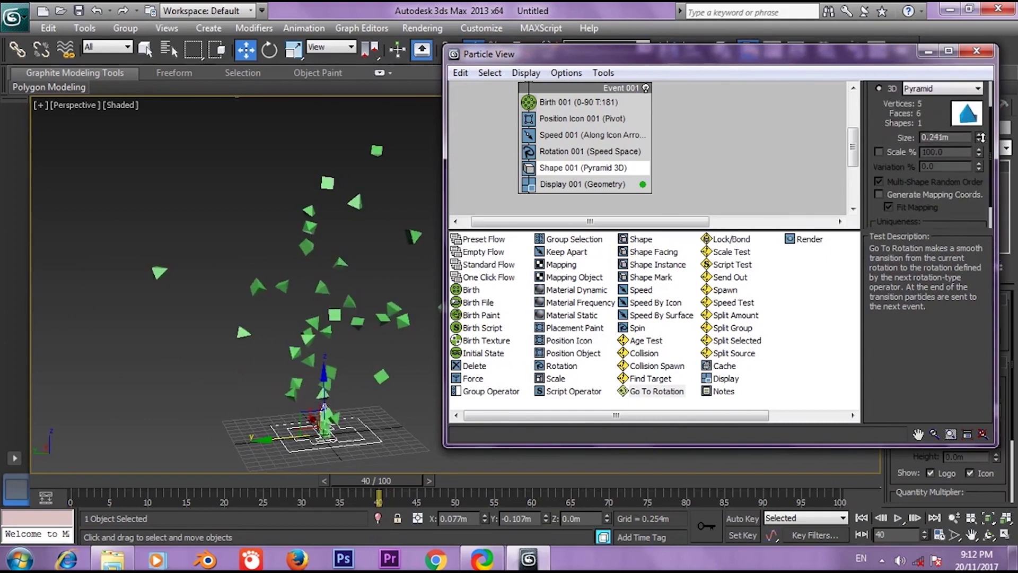
pyautogui.scroll(3, 934, 112)
# Set Shape 001 to the Notes 3D shape and inspect the particles from another angle
pyautogui.click(939, 127)
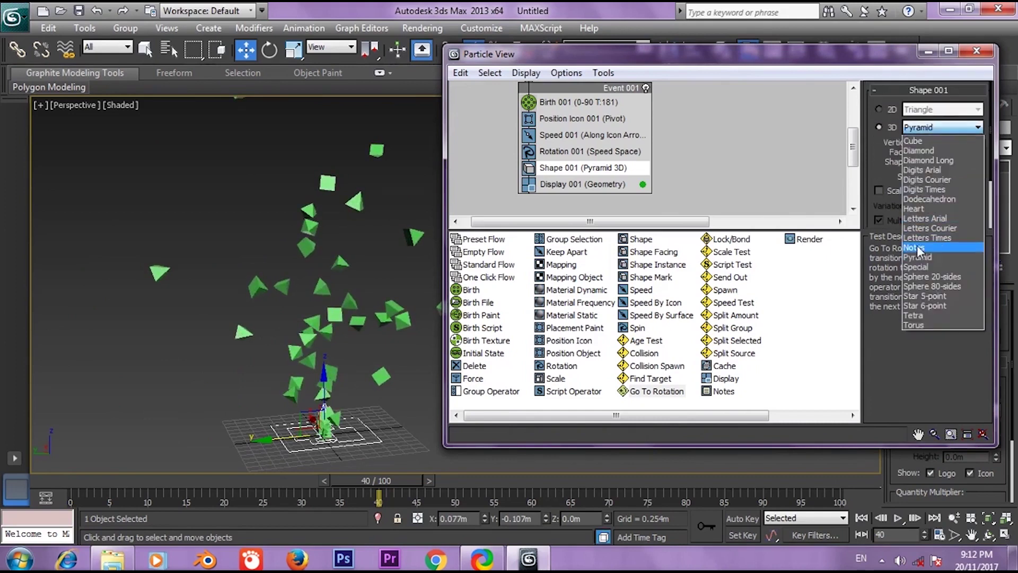
pyautogui.click(933, 244)
pyautogui.scroll(-1, 909, 139)
pyautogui.moveTo(205, 306); pyautogui.dragTo(252, 239, button='middle')
pyautogui.scroll(3, 325, 237)
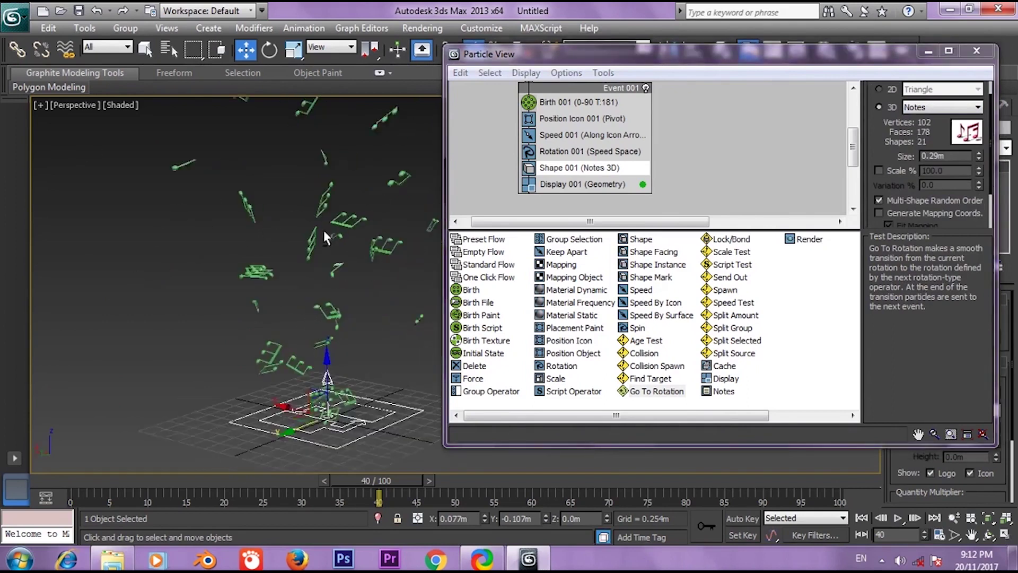
pyautogui.keyDown('alt'); pyautogui.moveTo(325, 236); pyautogui.dragTo(289, 245, button='middle'); pyautogui.keyUp('alt')
pyautogui.scroll(-3, 331, 218)
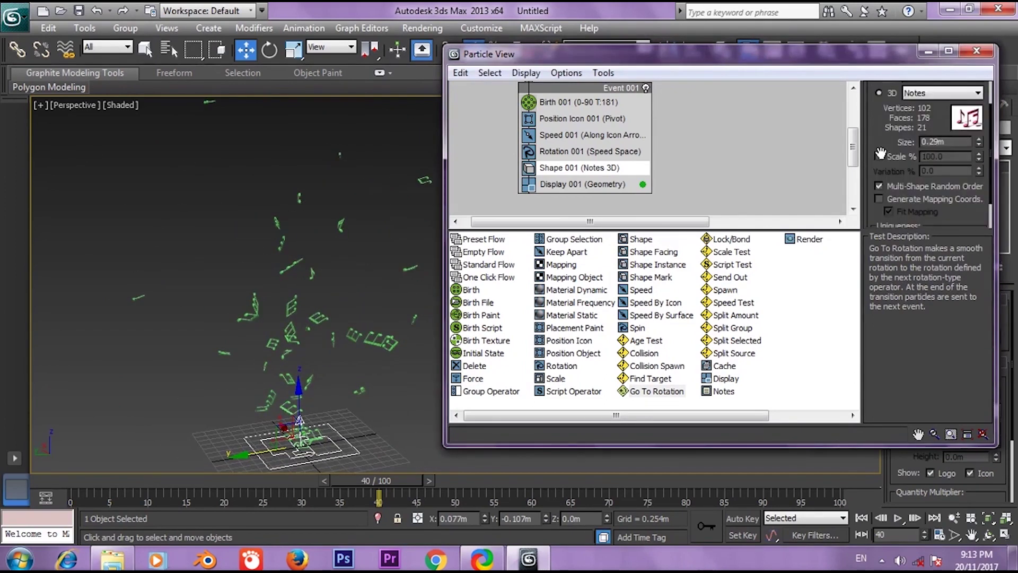
pyautogui.scroll(1, 901, 148)
# Try the Circles and Bounding Boxes display types on Display 001, and settle on Ticks
pyautogui.click(585, 184)
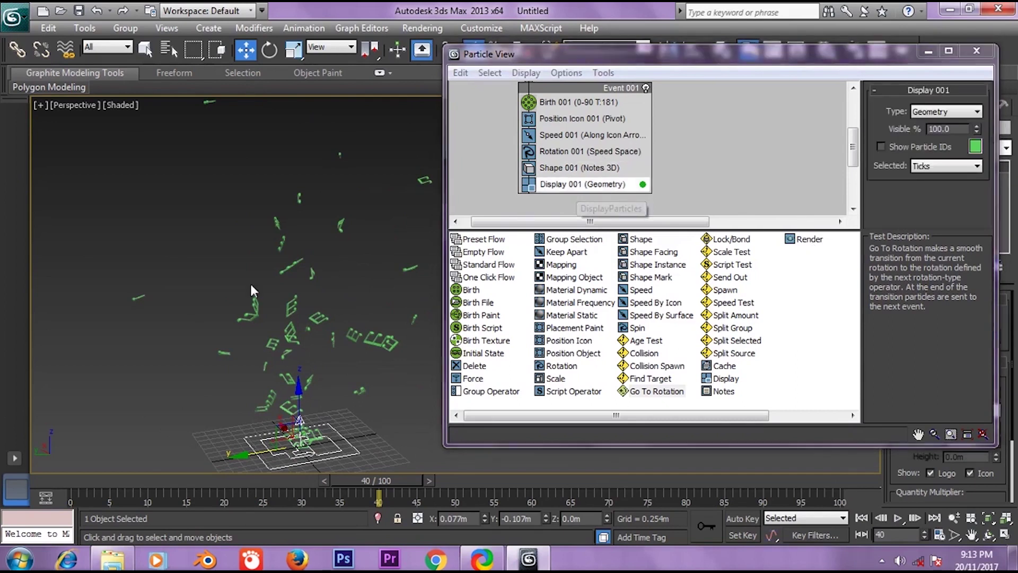
pyautogui.scroll(-2, 318, 270)
pyautogui.scroll(4, 328, 281)
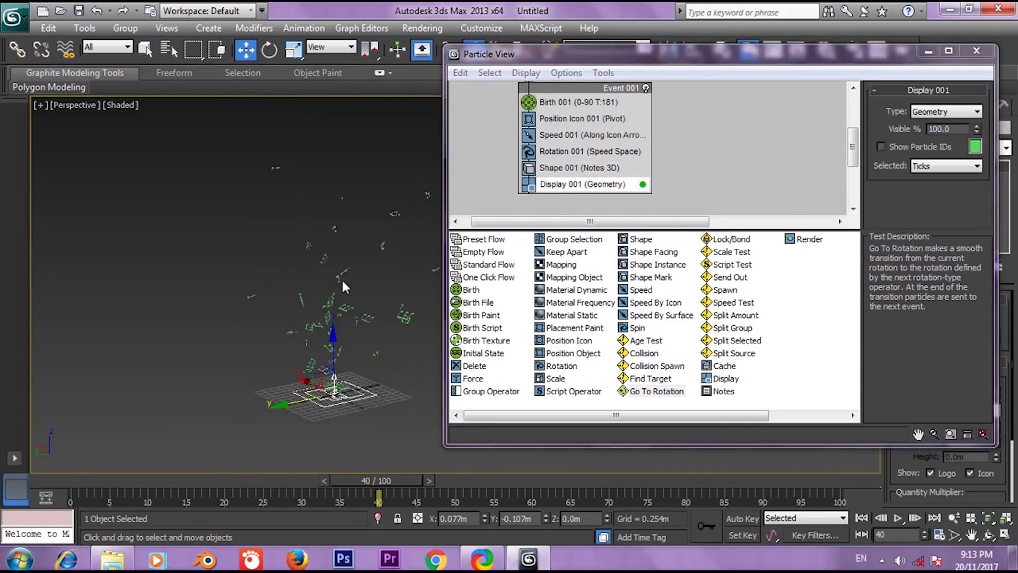
pyautogui.click(933, 112)
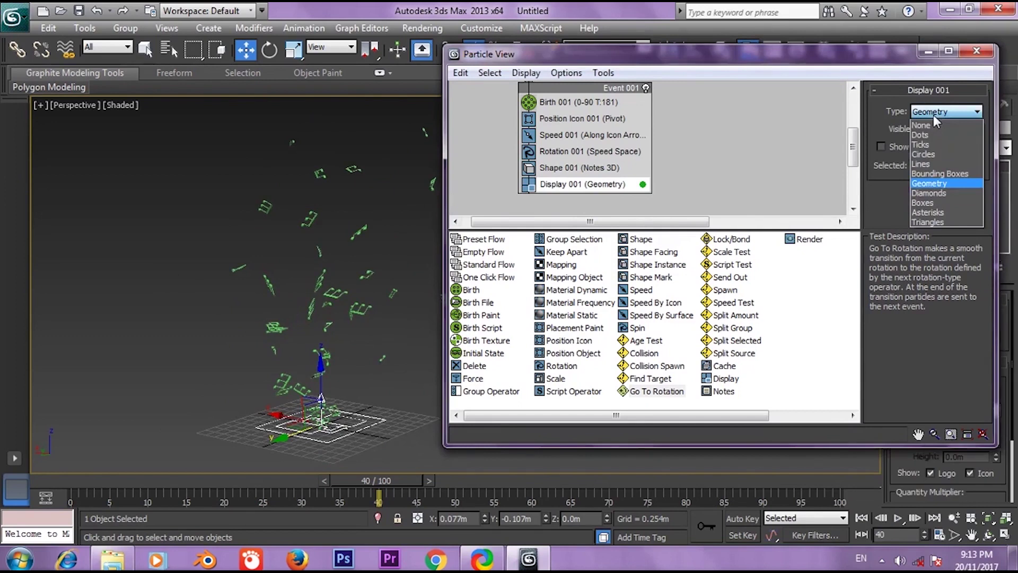
pyautogui.click(931, 144)
pyautogui.click(940, 113)
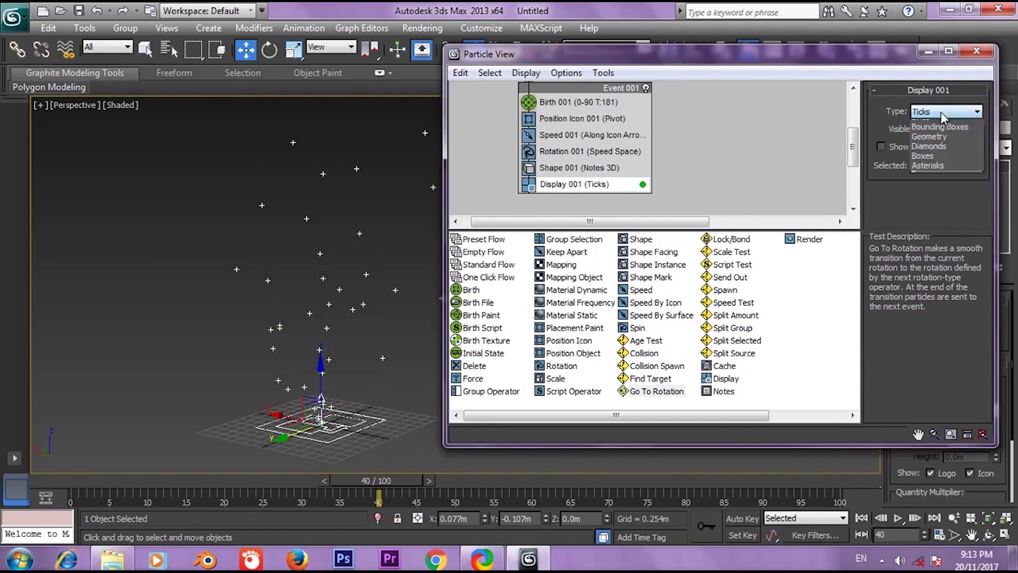
pyautogui.click(931, 155)
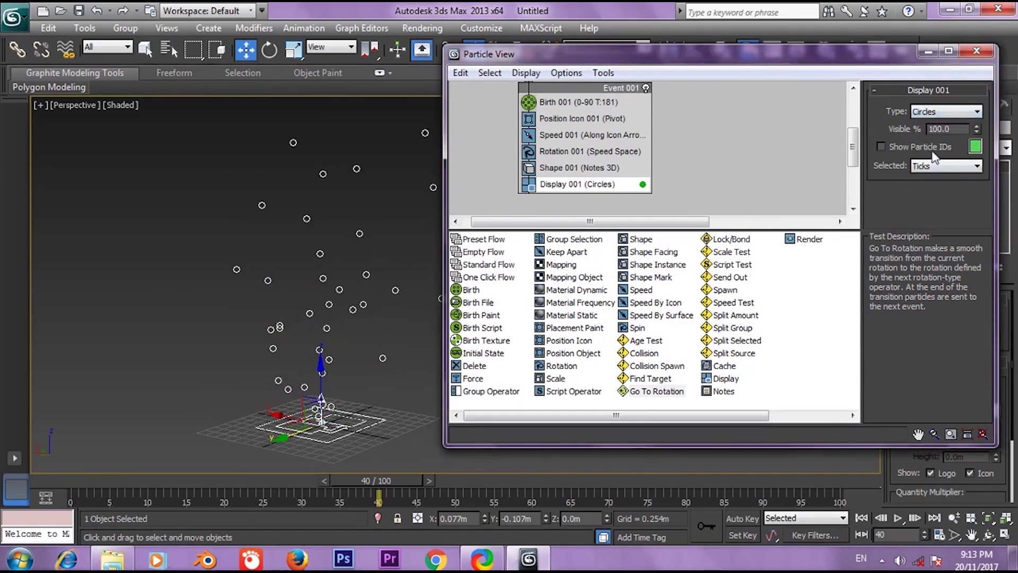
pyautogui.click(934, 113)
pyautogui.click(917, 174)
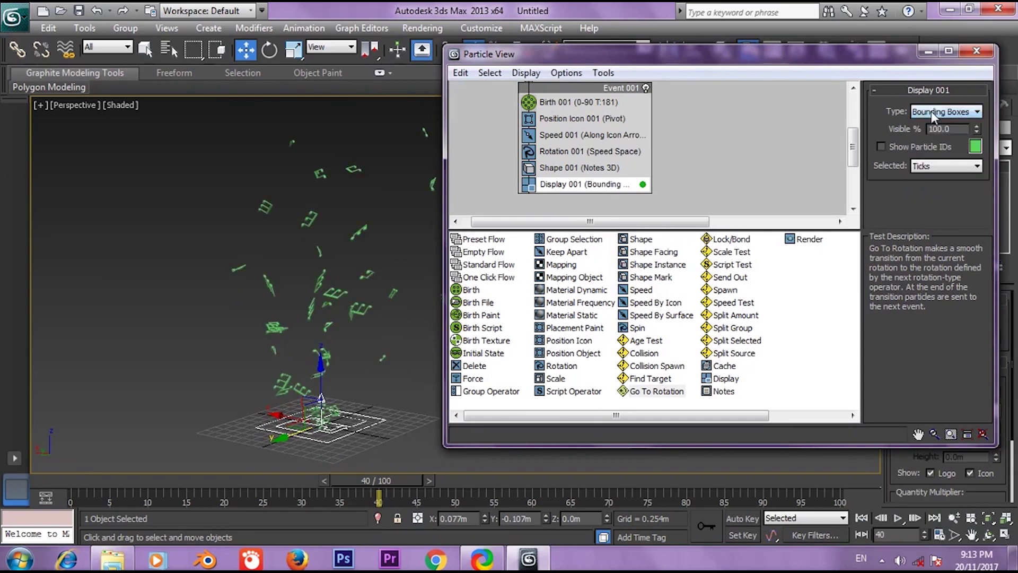
pyautogui.click(932, 113)
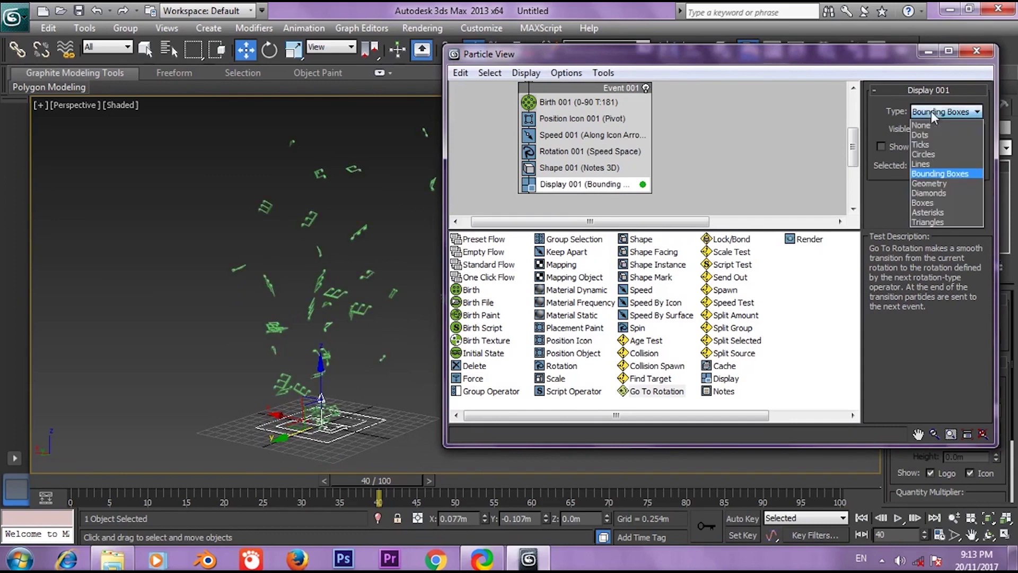
pyautogui.click(931, 144)
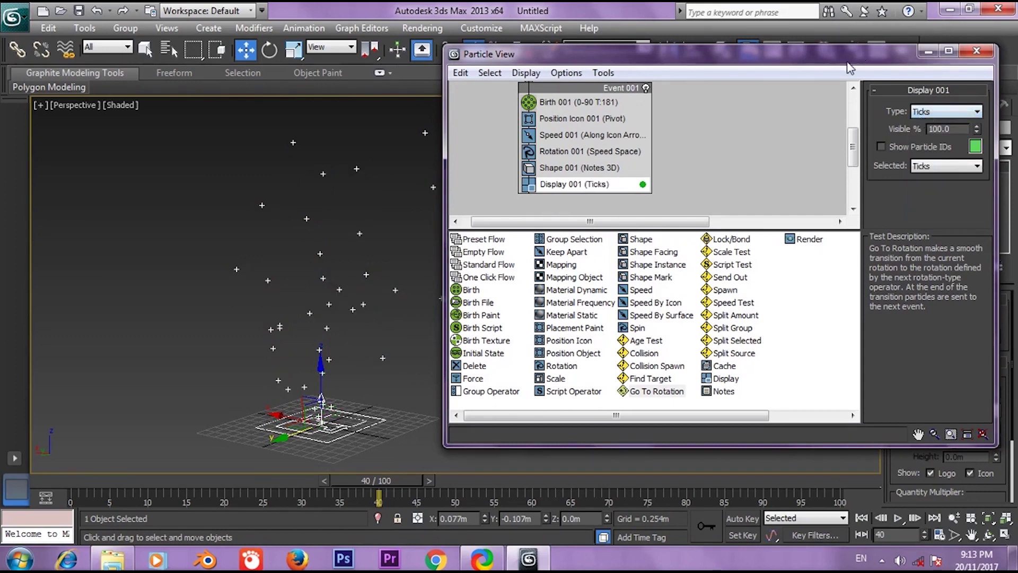
pyautogui.moveTo(849, 61); pyautogui.dragTo(877, 59)
pyautogui.moveTo(757, 131)
pyautogui.mouseDown(button='middle')
pyautogui.moveTo(761, 209)
pyautogui.moveTo(772, 123)
pyautogui.mouseUp(button='middle')
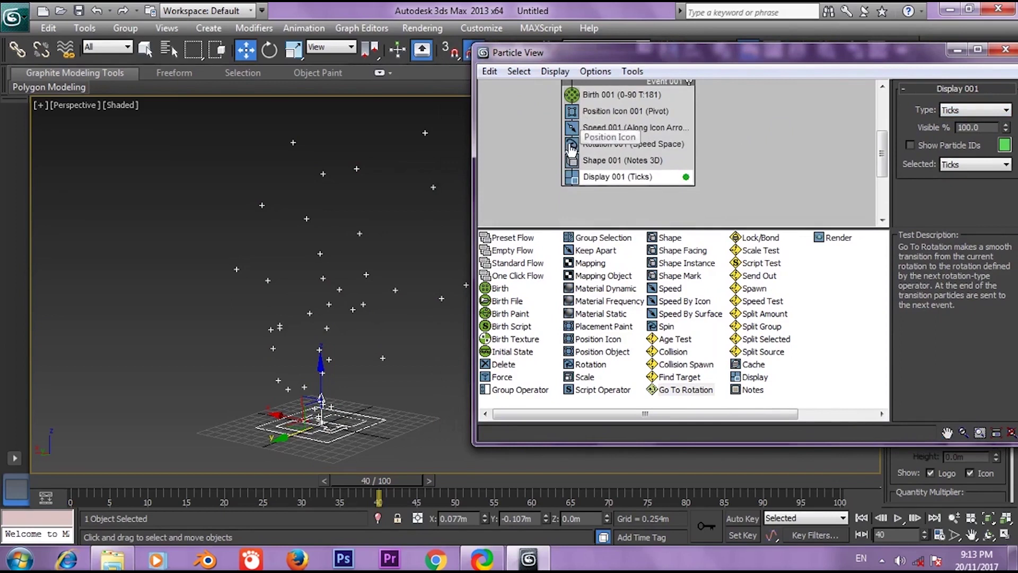
pyautogui.moveTo(767, 198); pyautogui.dragTo(741, 286, button='middle')
pyautogui.moveTo(743, 129); pyautogui.dragTo(719, 185, button='middle')
pyautogui.moveTo(700, 55); pyautogui.dragTo(682, 89)
pyautogui.moveTo(659, 197); pyautogui.dragTo(734, 143, button='middle')
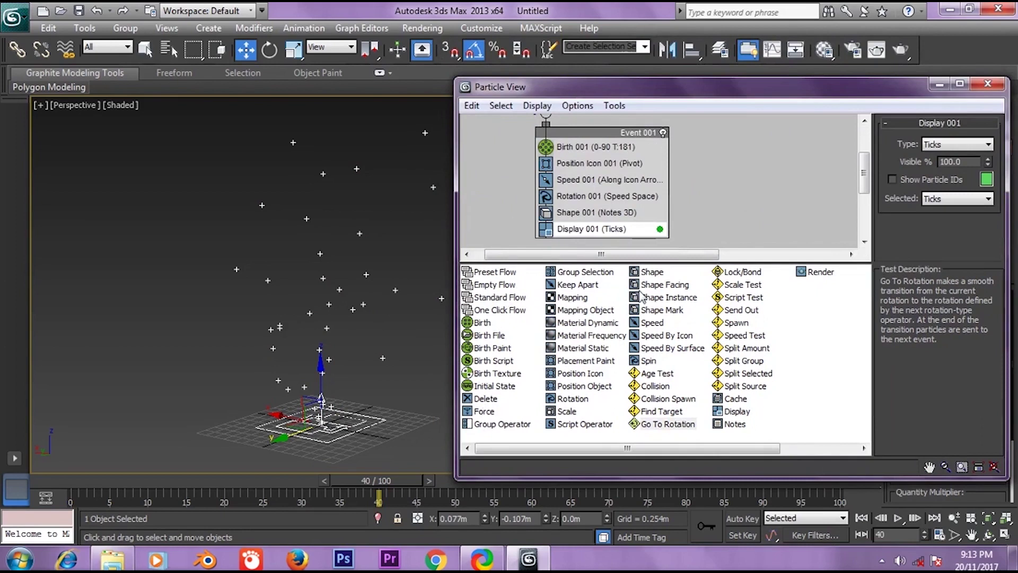
pyautogui.moveTo(727, 197); pyautogui.dragTo(721, 178, button='middle')
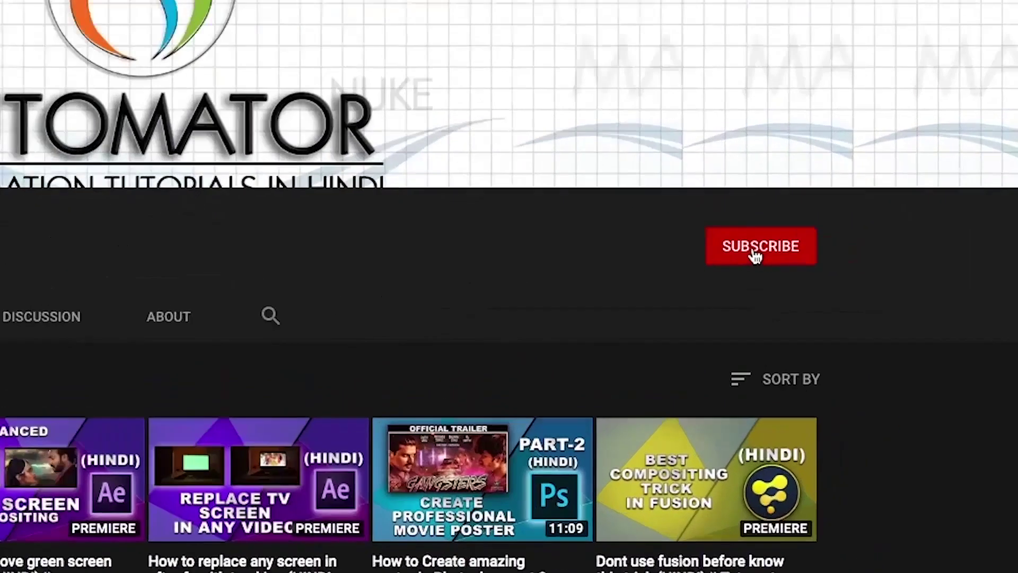
# Switch to the web browser, subscribe to the Tutomator YouTube channel with its notification bell, and open Tutomator's Twitter profile
pyautogui.click(876, 265)
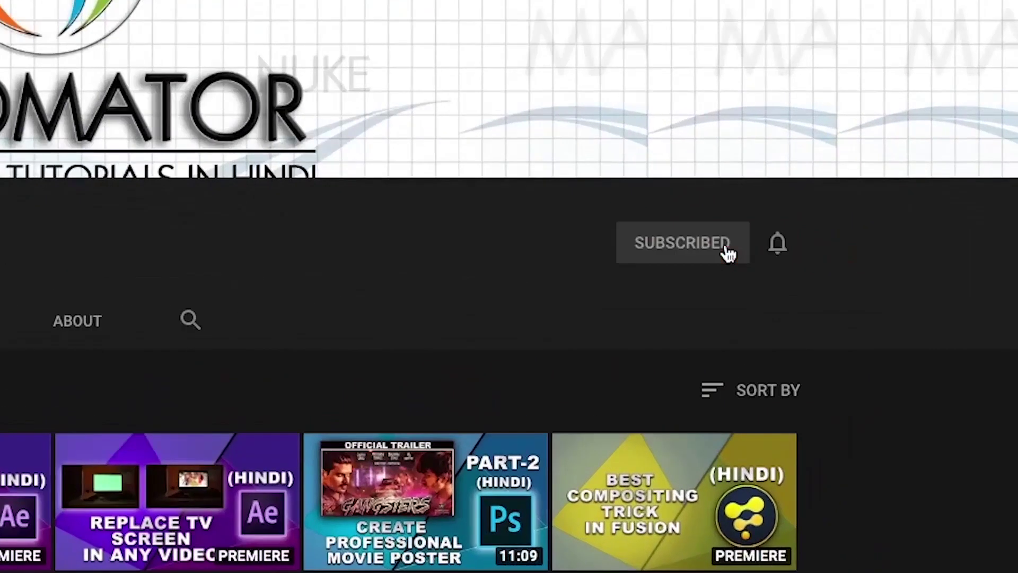
pyautogui.click(783, 247)
pyautogui.click(814, 292)
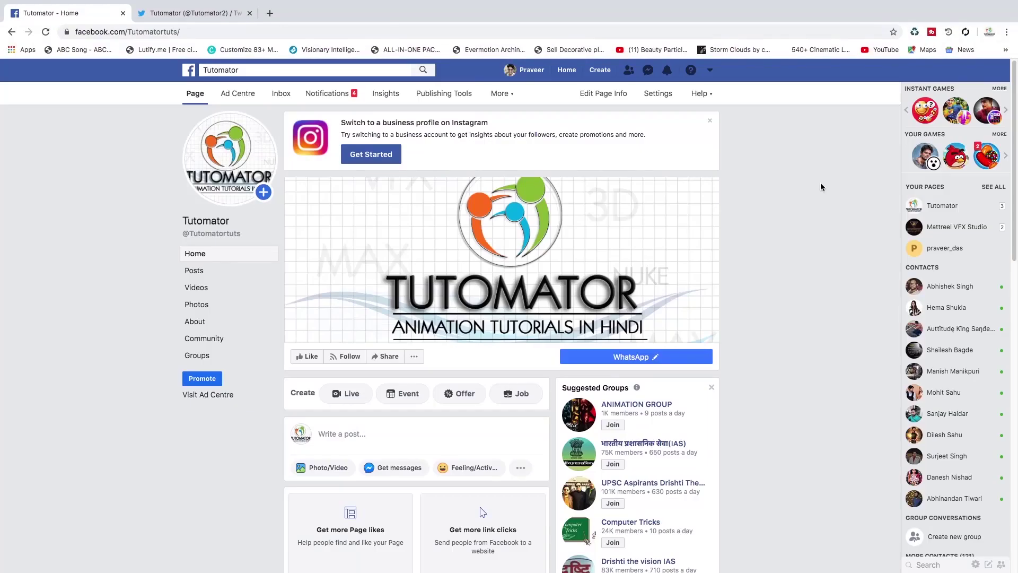
pyautogui.click(197, 12)
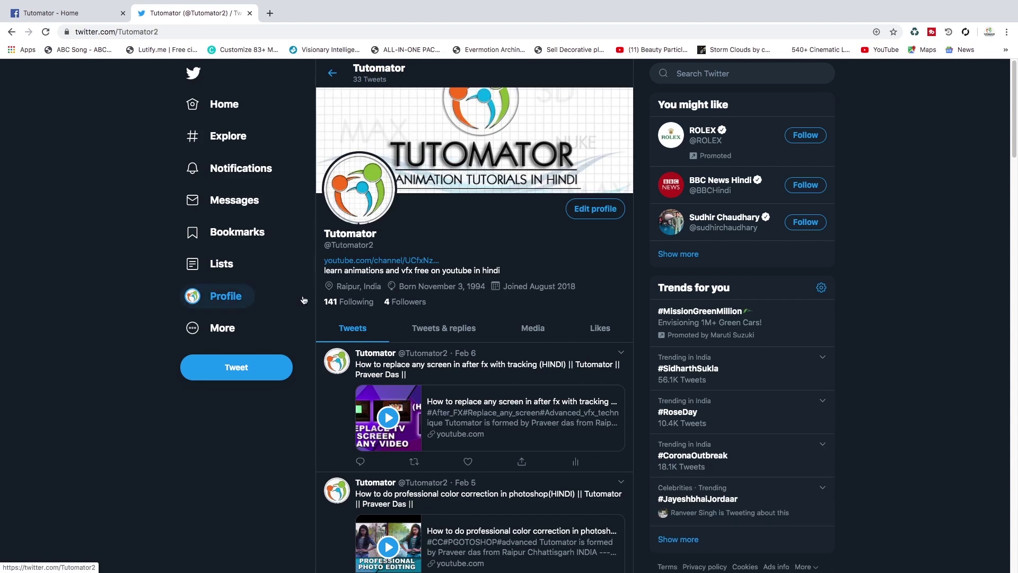